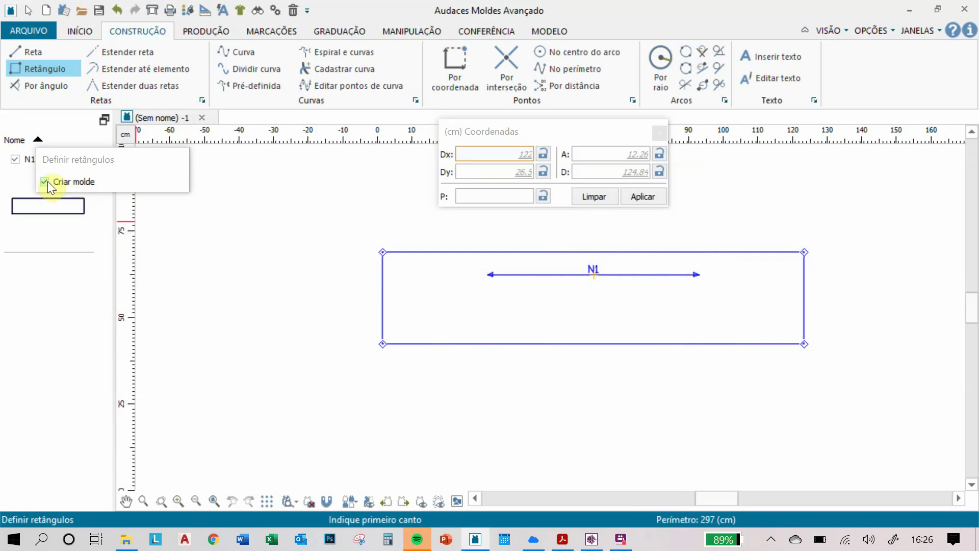
# Step: Turn off automatic pattern creation for rectangles and convert the N1 rectangle pattern into separate elements
pyautogui.click(45, 182)
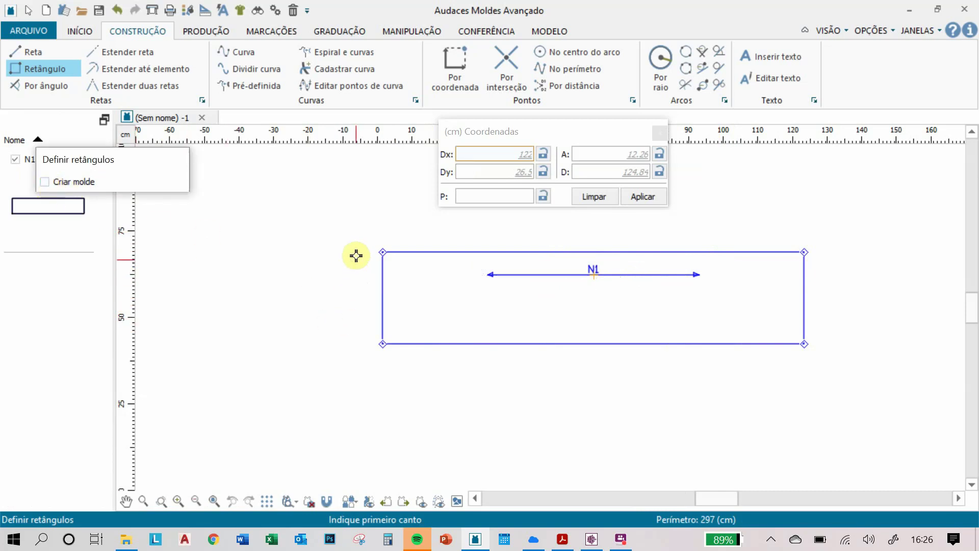
pyautogui.press('Escape')
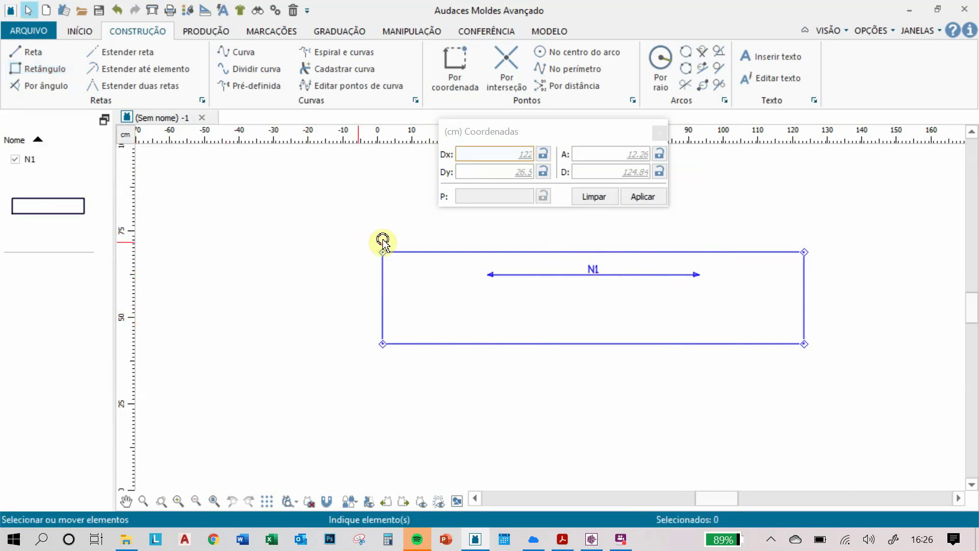
pyautogui.click(529, 251)
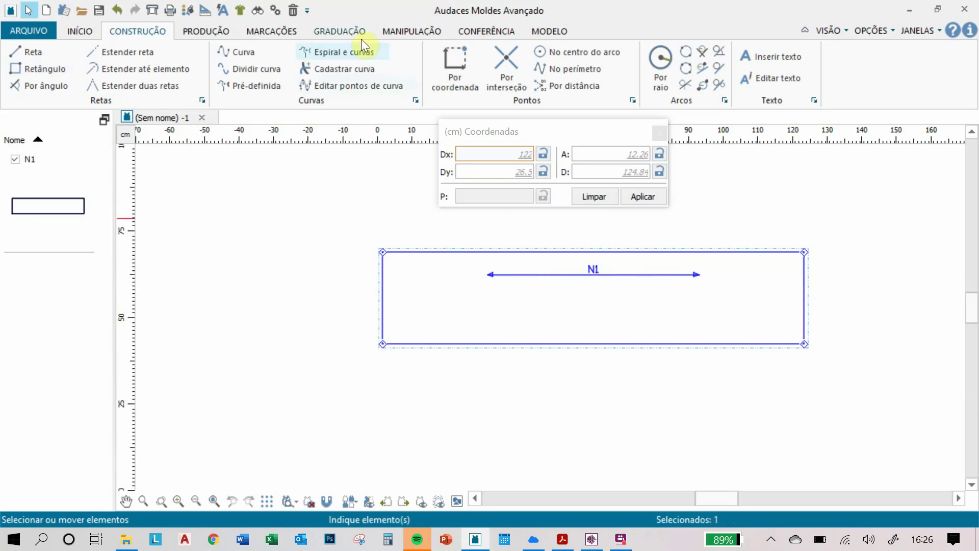
pyautogui.click(424, 31)
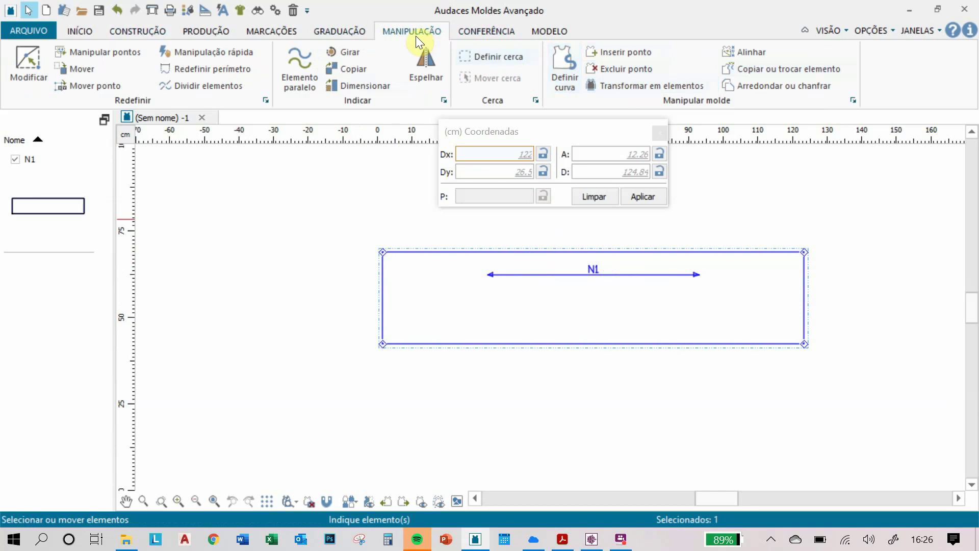
pyautogui.click(630, 85)
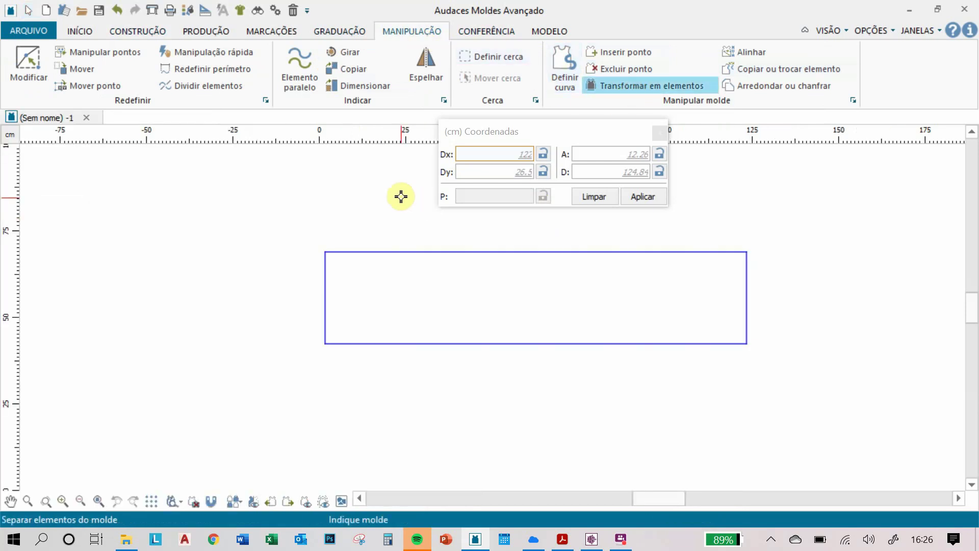
pyautogui.press('Escape')
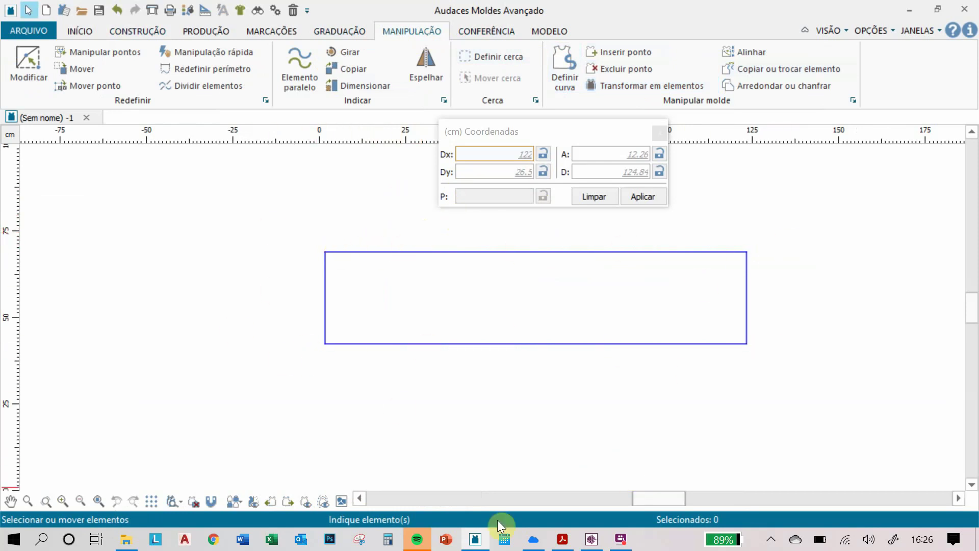
# Step: Check the back diagram in the PDF and place a coordinate point on the rectangle's top edge, 19 cm from its top-left corner
pyautogui.click(563, 539)
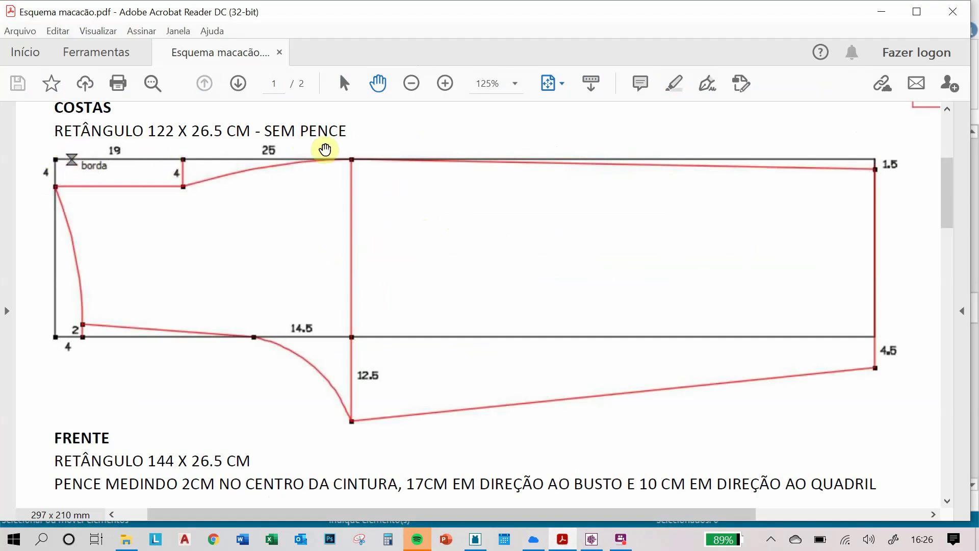
pyautogui.click(477, 540)
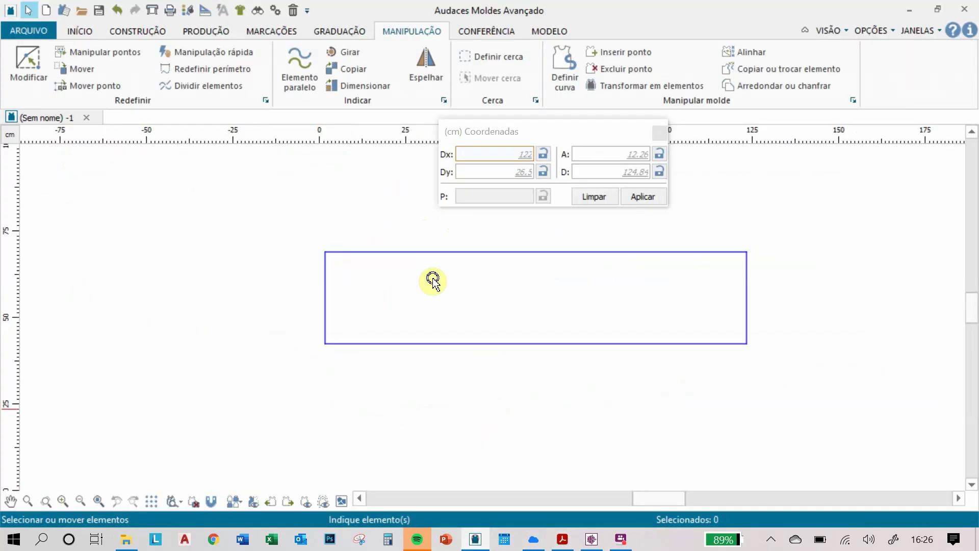
pyautogui.click(145, 30)
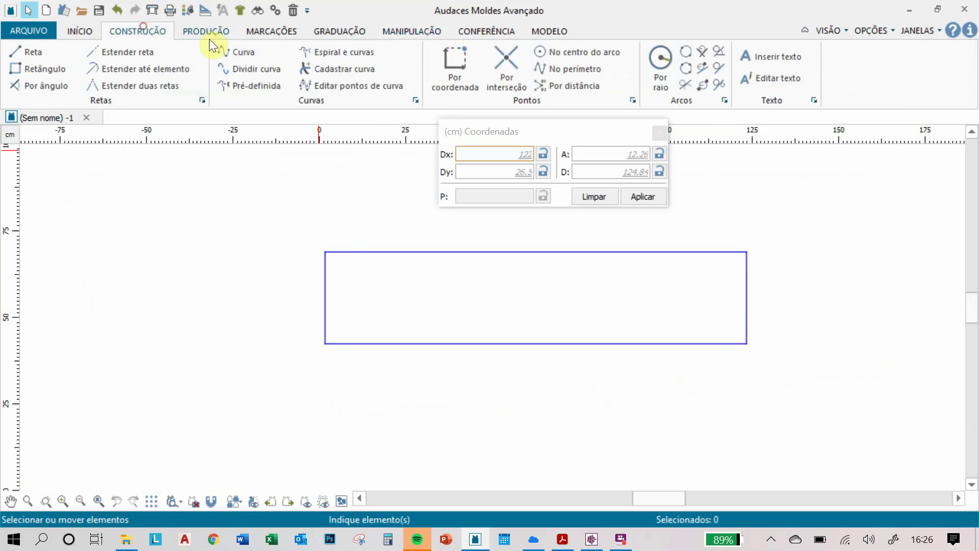
pyautogui.click(455, 68)
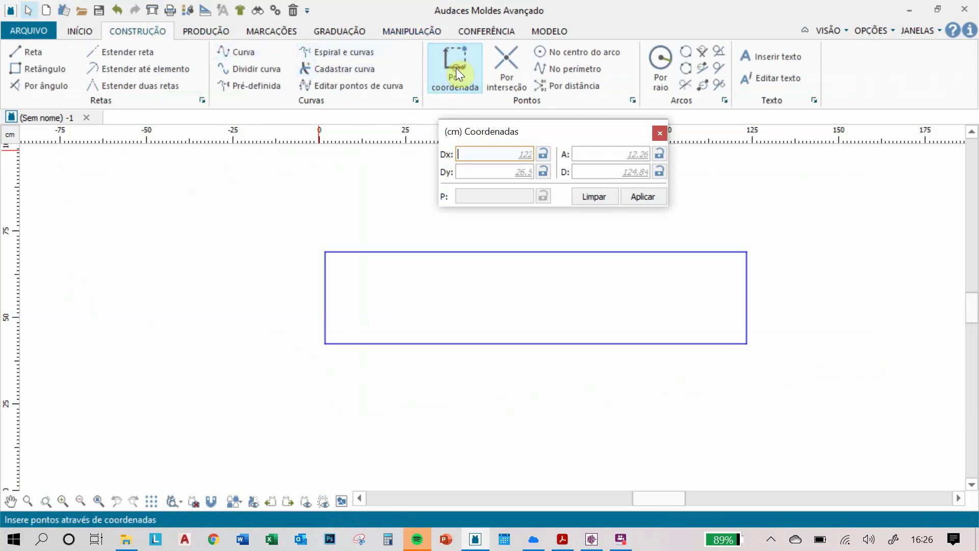
pyautogui.click(329, 250)
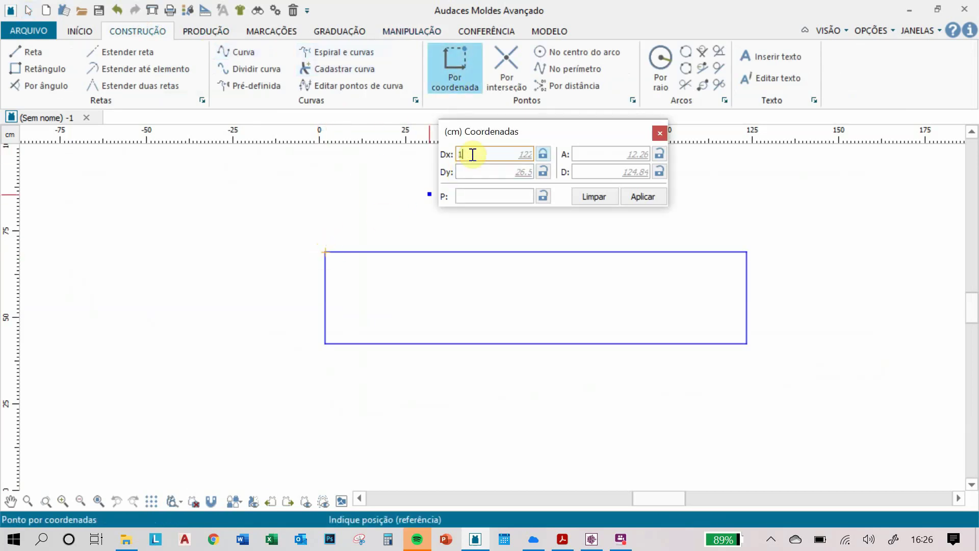
pyautogui.click(638, 197)
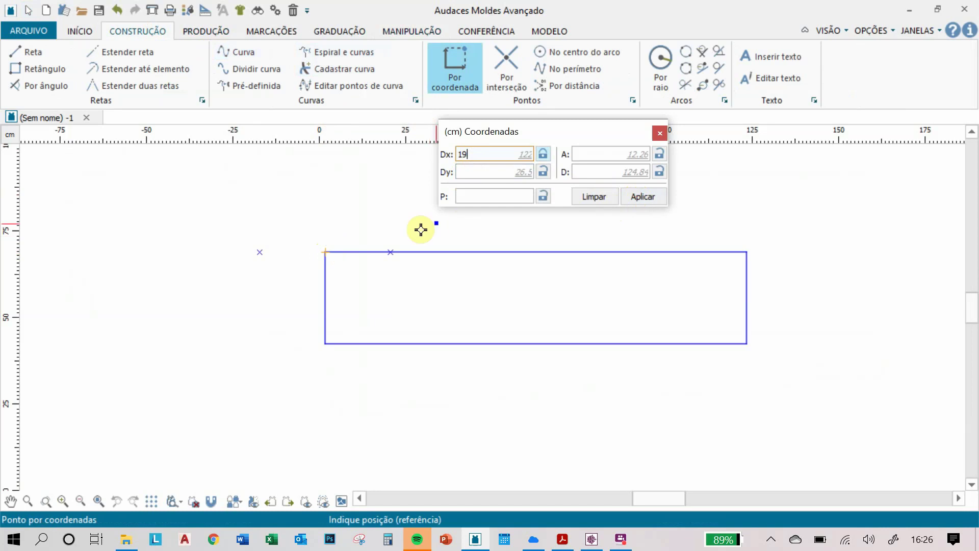
pyautogui.rightClick(389, 192)
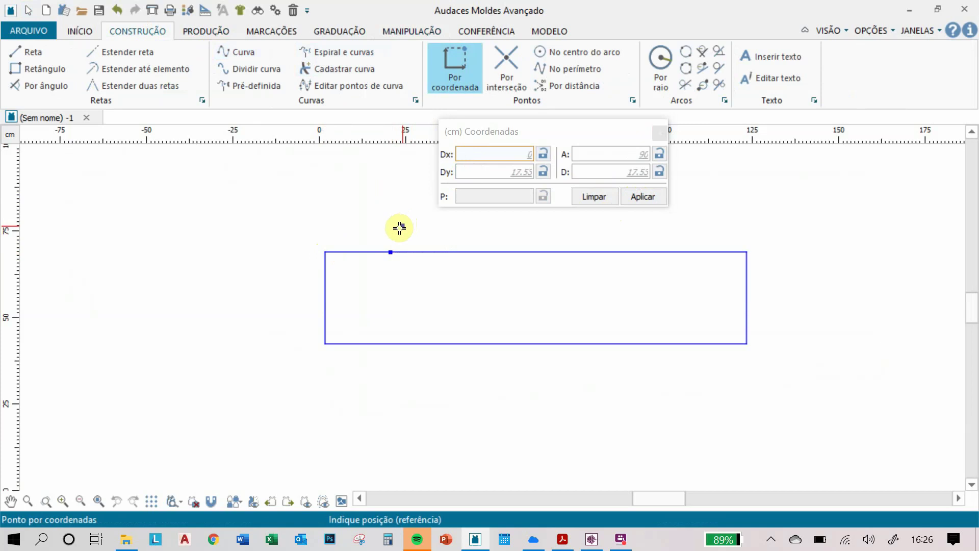
# Step: Place a second coordinate point on the top edge, 25 cm to the right of the 19 cm point
pyautogui.click(390, 252)
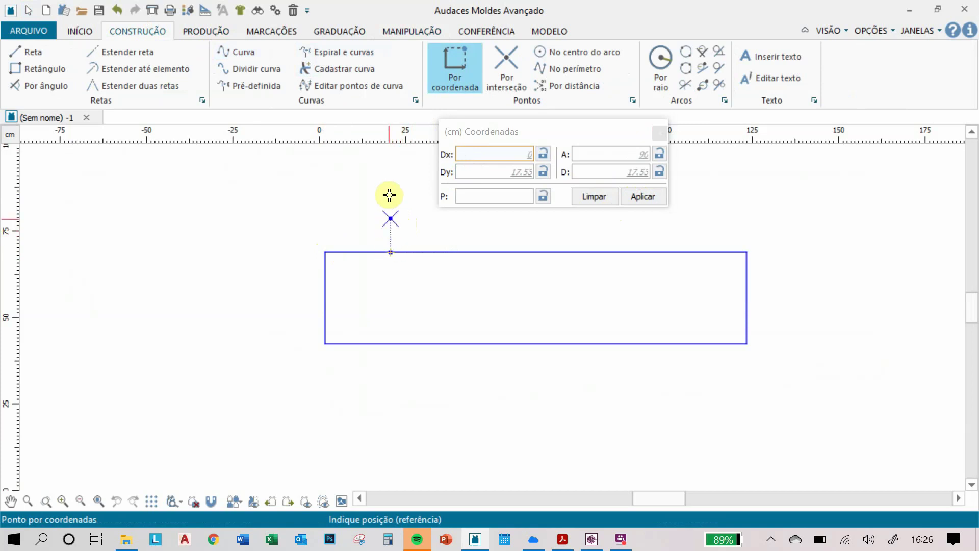
pyautogui.click(481, 153)
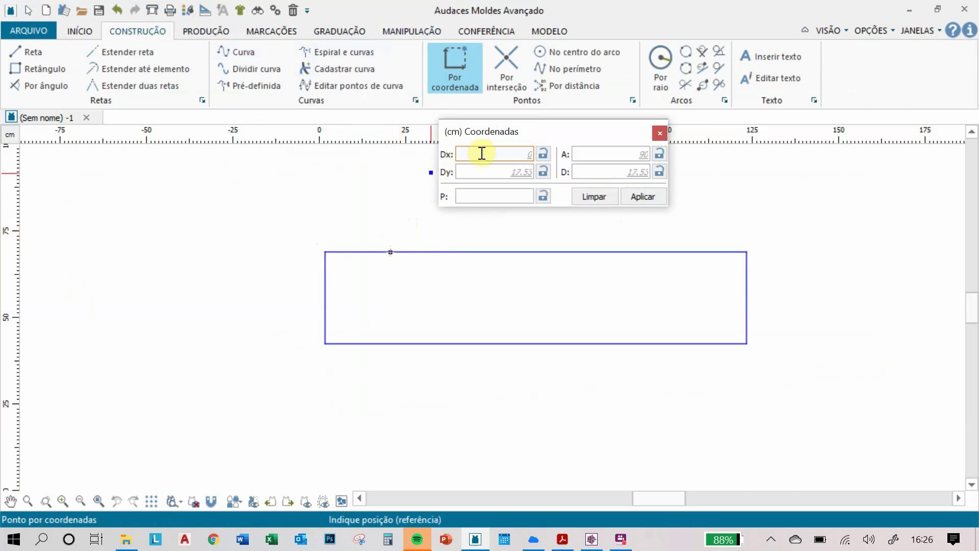
pyautogui.click(642, 197)
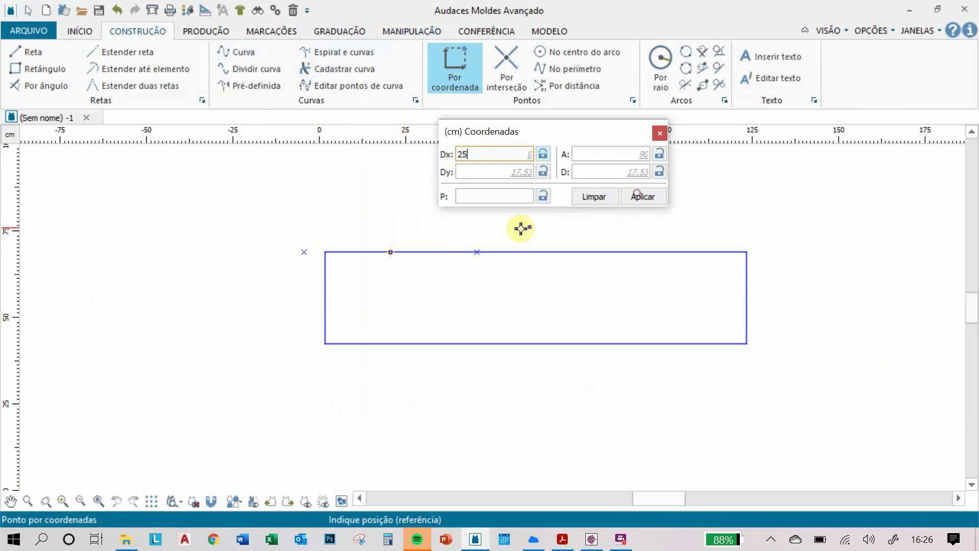
pyautogui.click(479, 250)
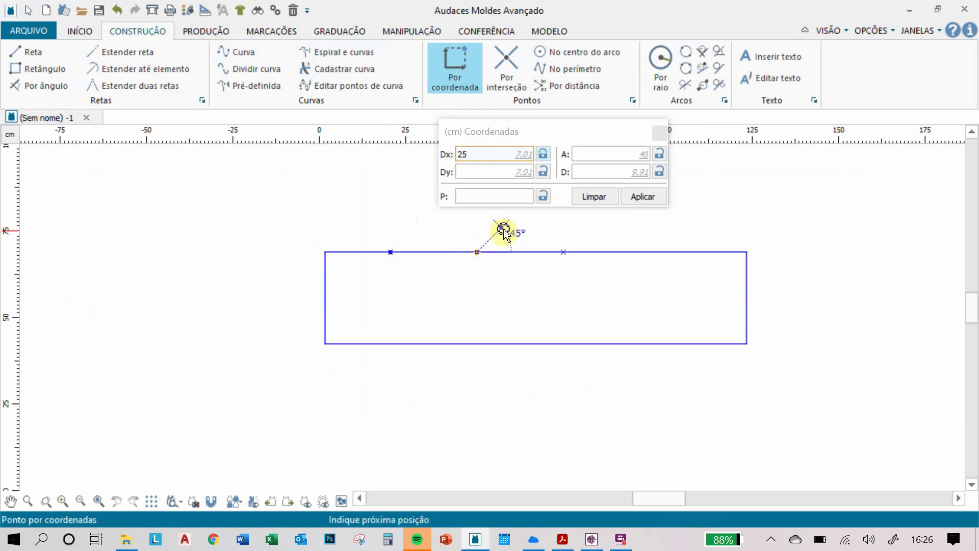
pyautogui.press('Escape')
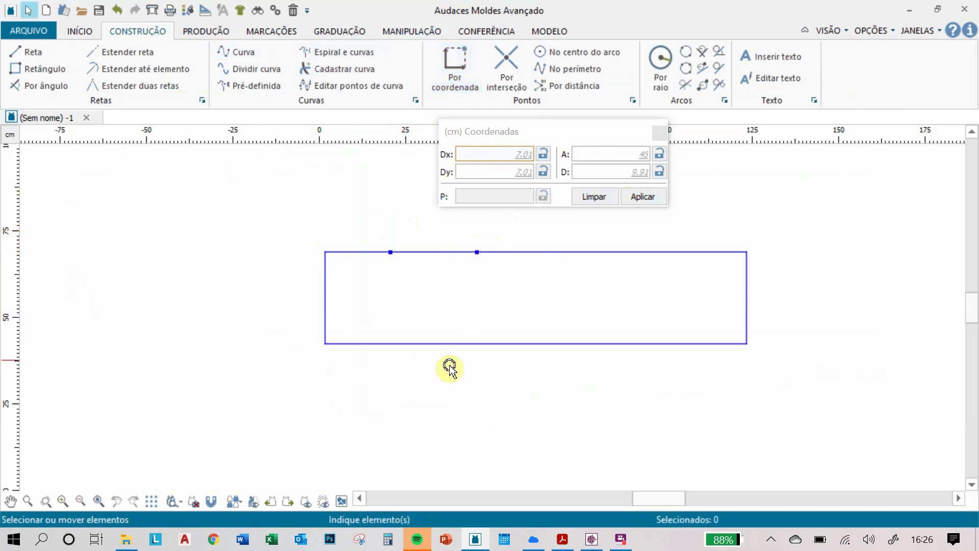
# Step: Check the PDF diagram and draw a vertical line from the second top-edge point down to the rectangle's bottom edge
pyautogui.click(563, 539)
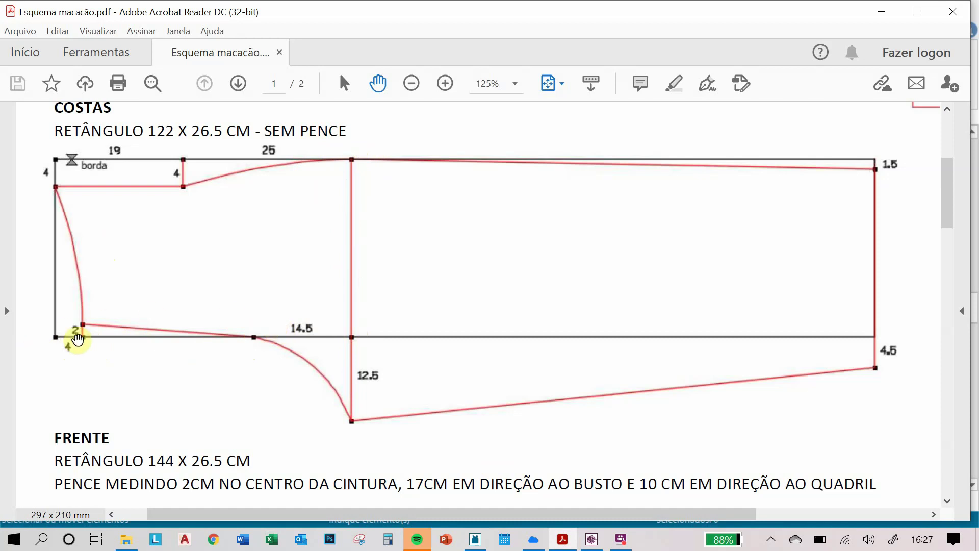
pyautogui.click(563, 539)
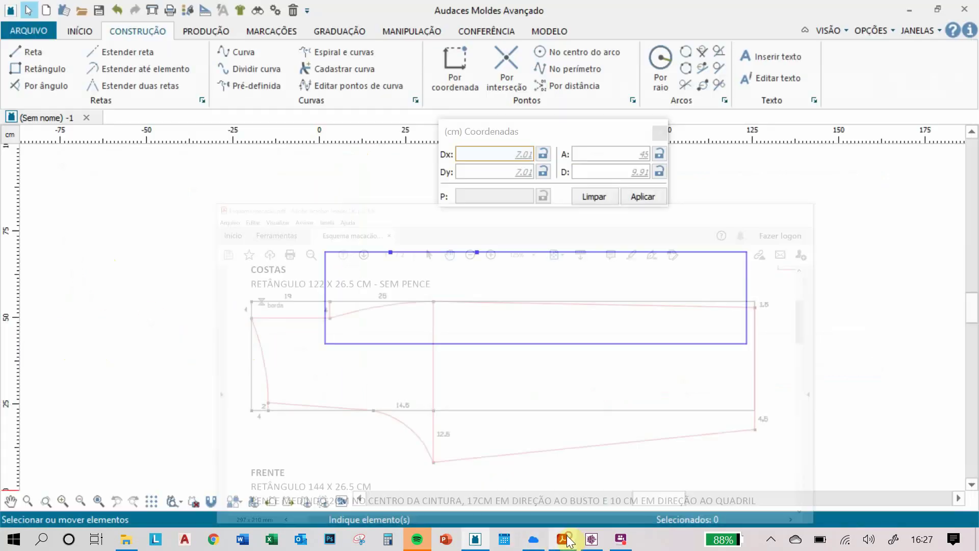
pyautogui.click(32, 51)
pyautogui.click(477, 253)
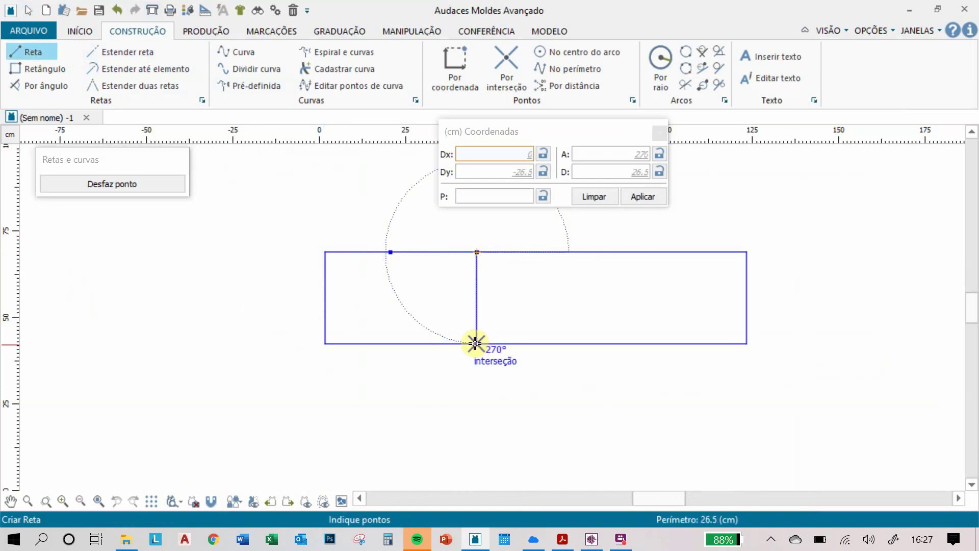
pyautogui.click(480, 343)
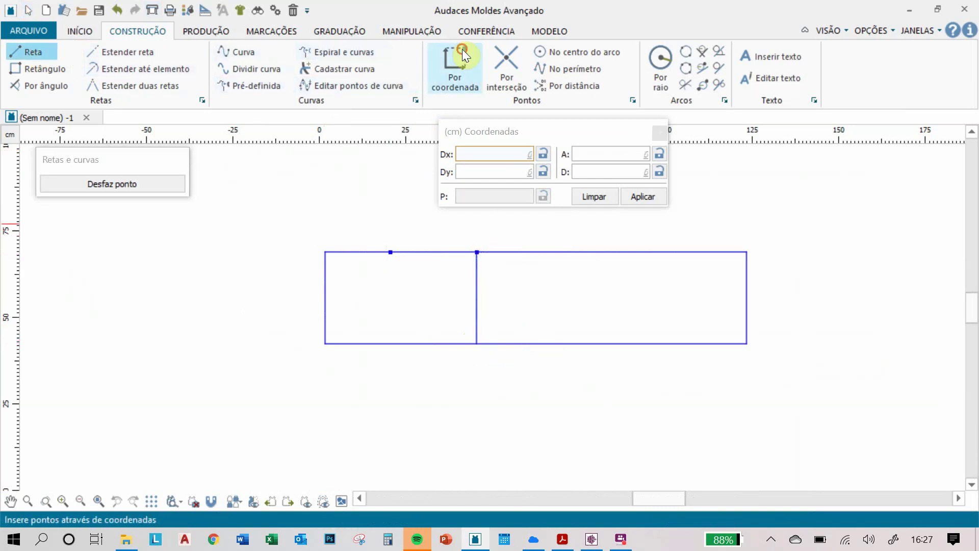
# Step: Try placing a point on the bottom edge 14.5 cm left of the vertical line, and undo both the point and the line
pyautogui.click(453, 66)
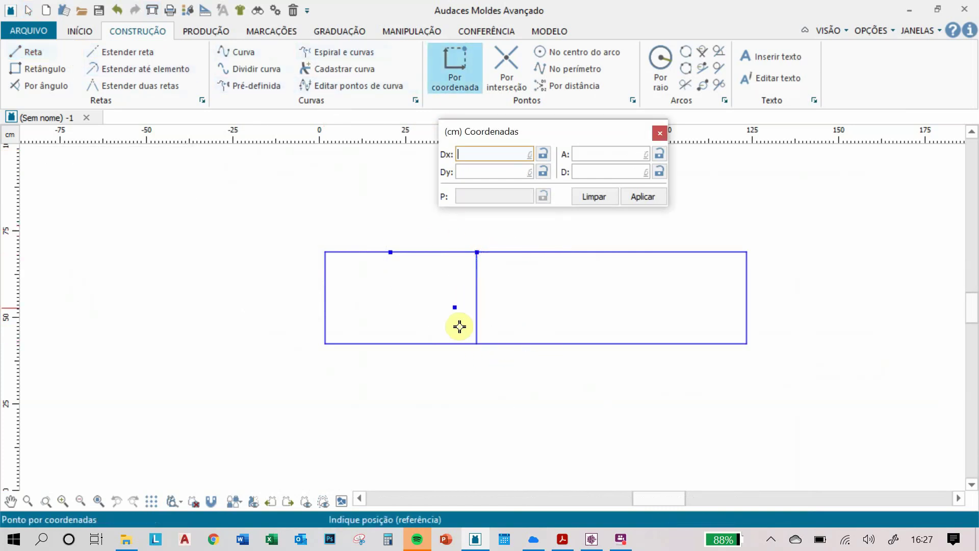
pyautogui.click(478, 345)
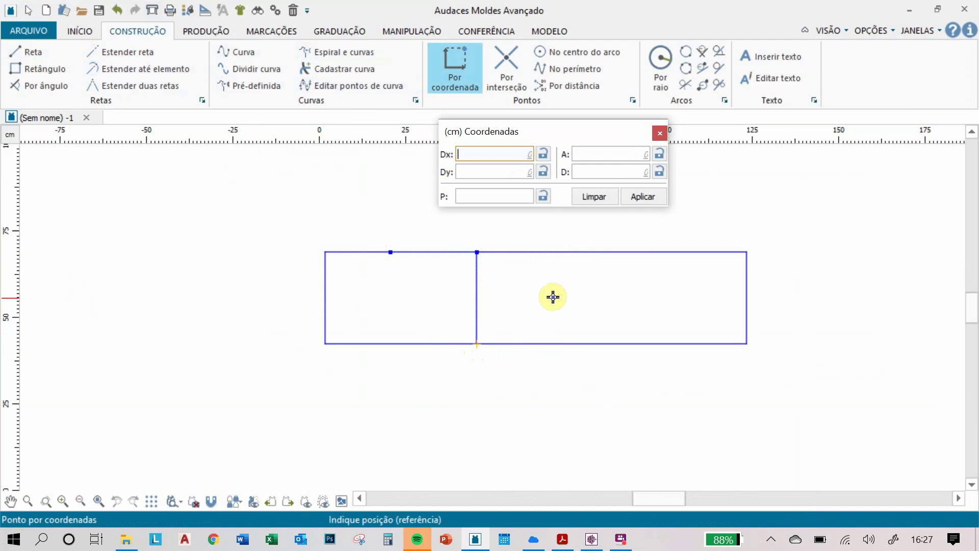
pyautogui.click(494, 155)
pyautogui.write('14.5')
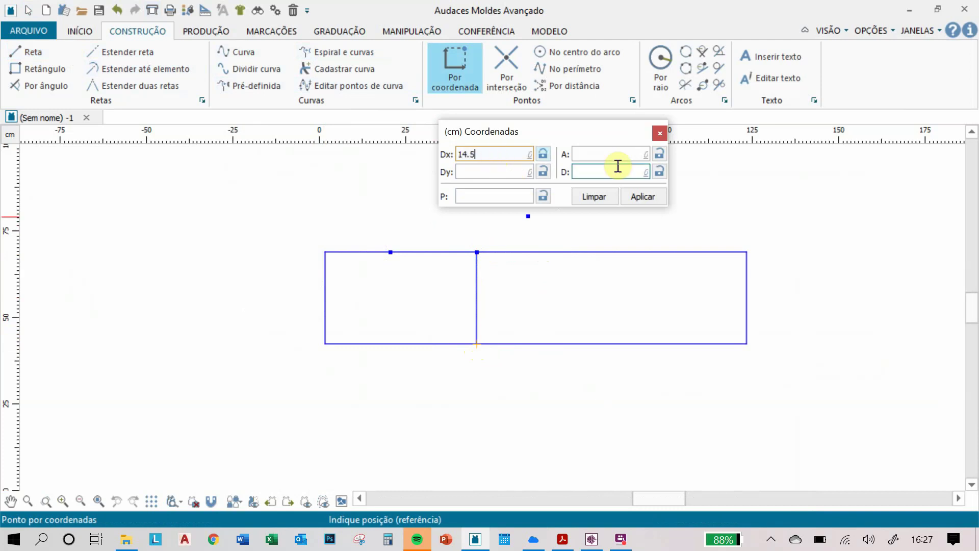
pyautogui.click(641, 196)
pyautogui.click(430, 343)
pyautogui.press('Escape')
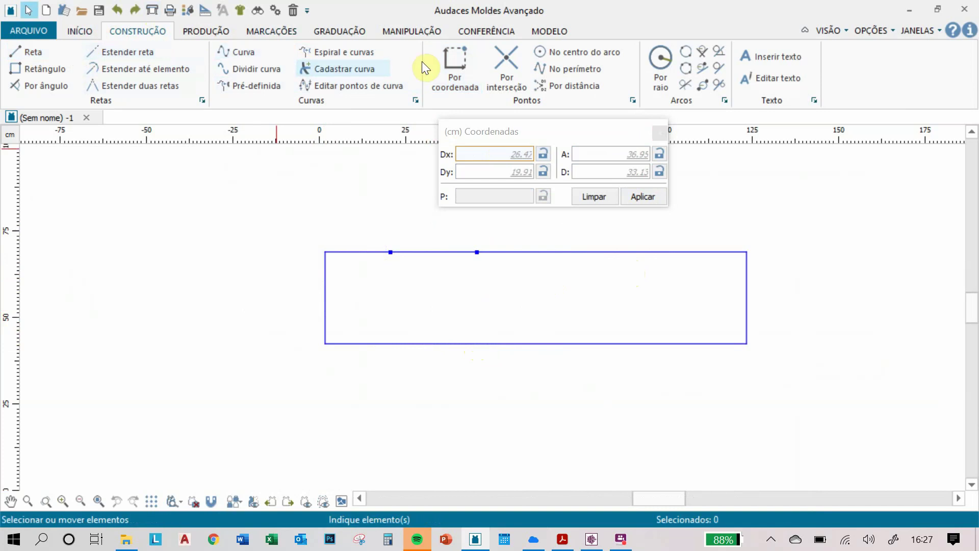
# Step: Place a coordinate point on the rectangle's bottom edge, vertically aligned with the second top-edge point
pyautogui.click(458, 62)
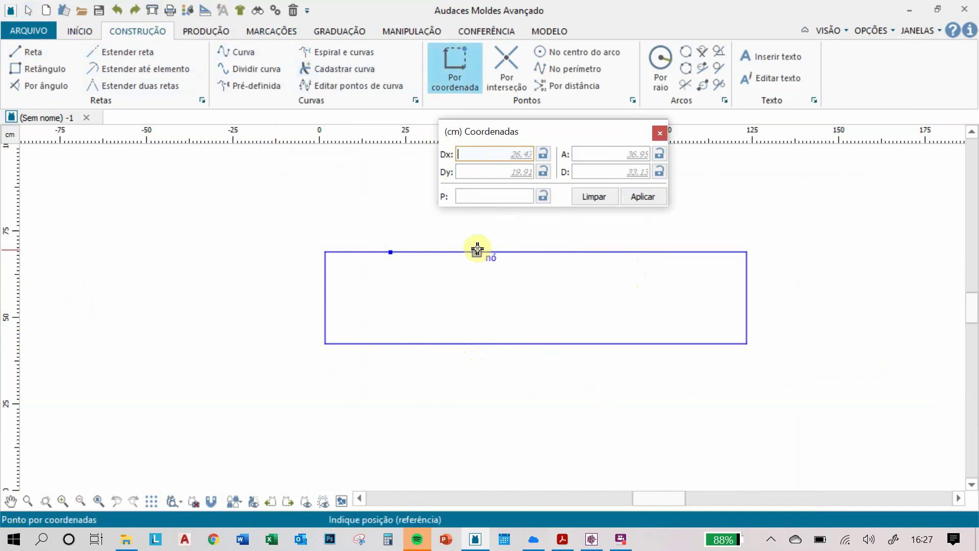
pyautogui.click(477, 251)
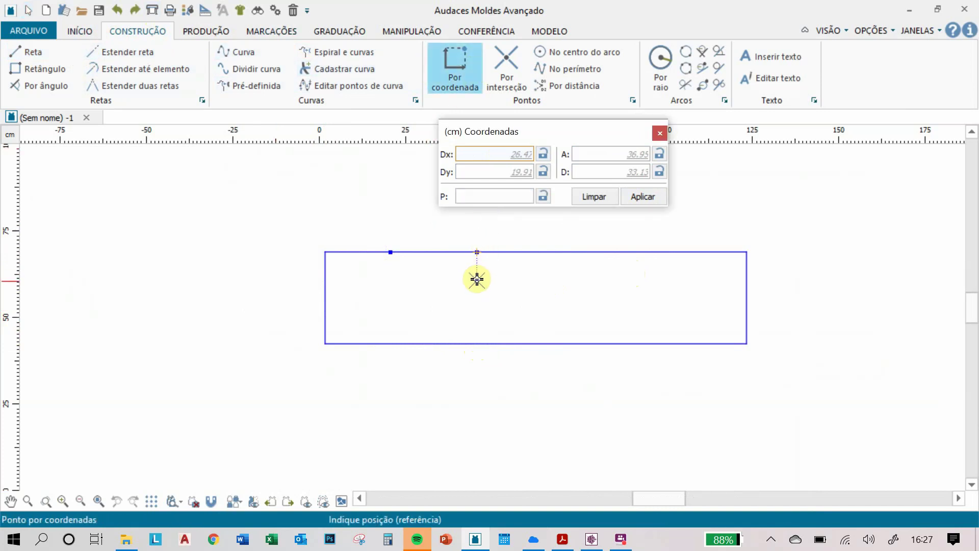
pyautogui.click(476, 342)
pyautogui.press('Escape')
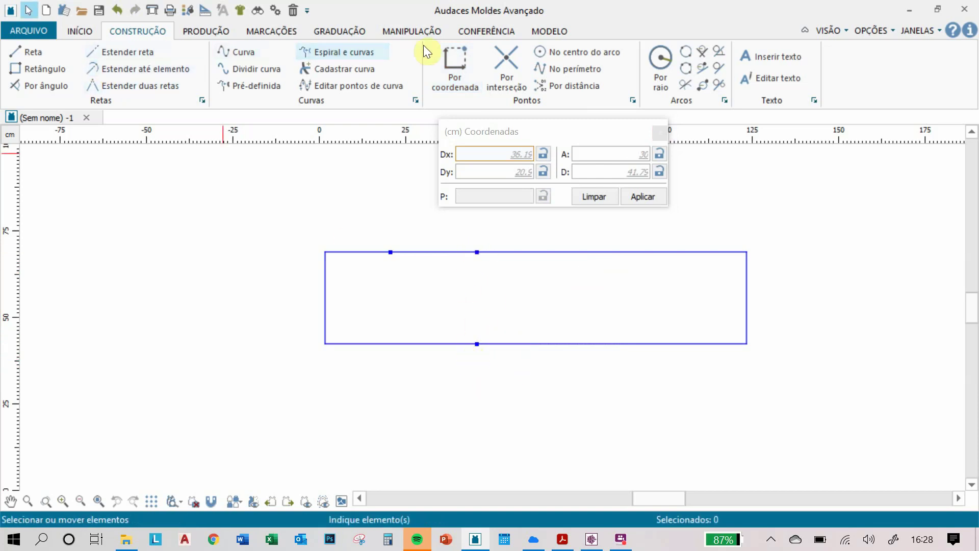
# Step: Place a coordinate point on the bottom edge, 14.5 cm to the left of the existing bottom-edge point
pyautogui.click(449, 65)
pyautogui.click(477, 344)
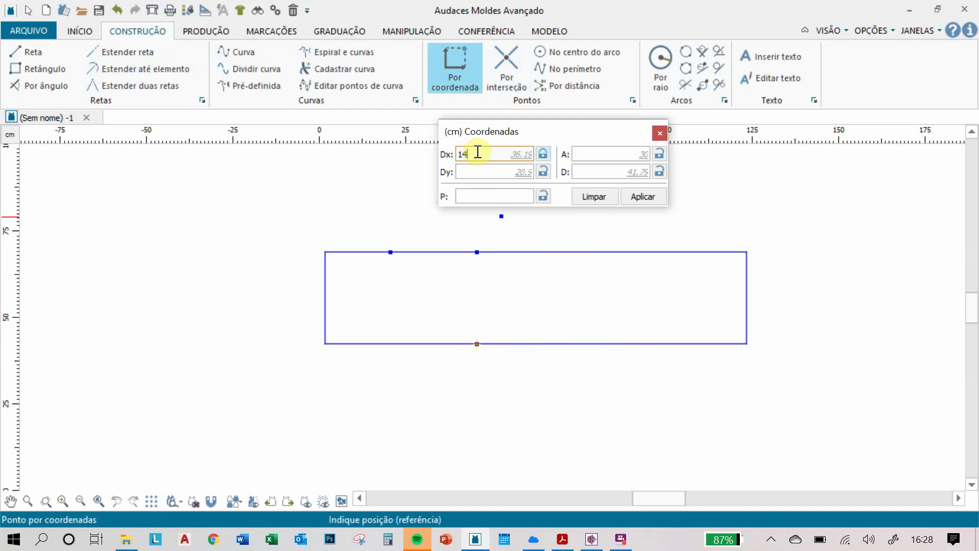
pyautogui.click(635, 196)
pyautogui.click(429, 344)
pyautogui.press('Escape')
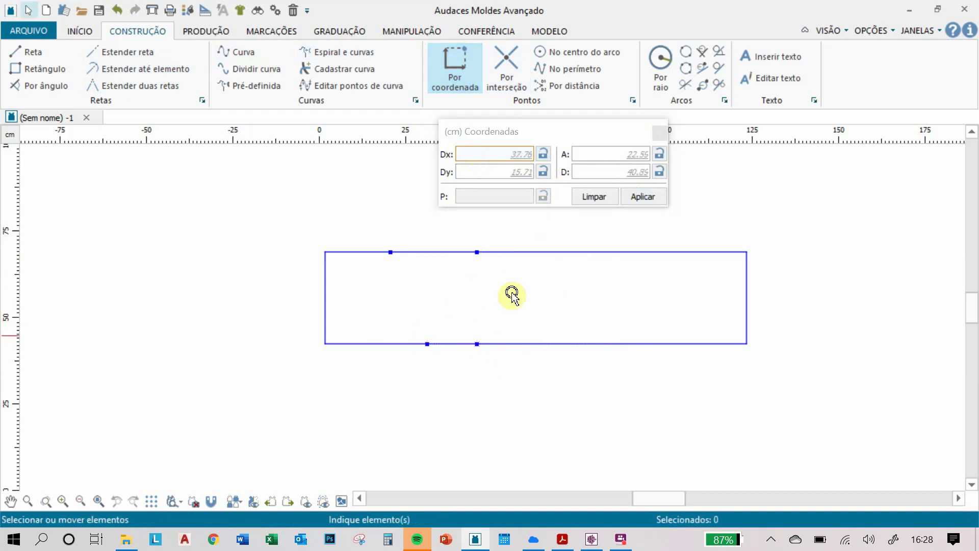
# Step: Place a coordinate point on the bottom edge, 4 cm to the right of the rectangle's bottom-left corner
pyautogui.click(431, 66)
pyautogui.click(327, 336)
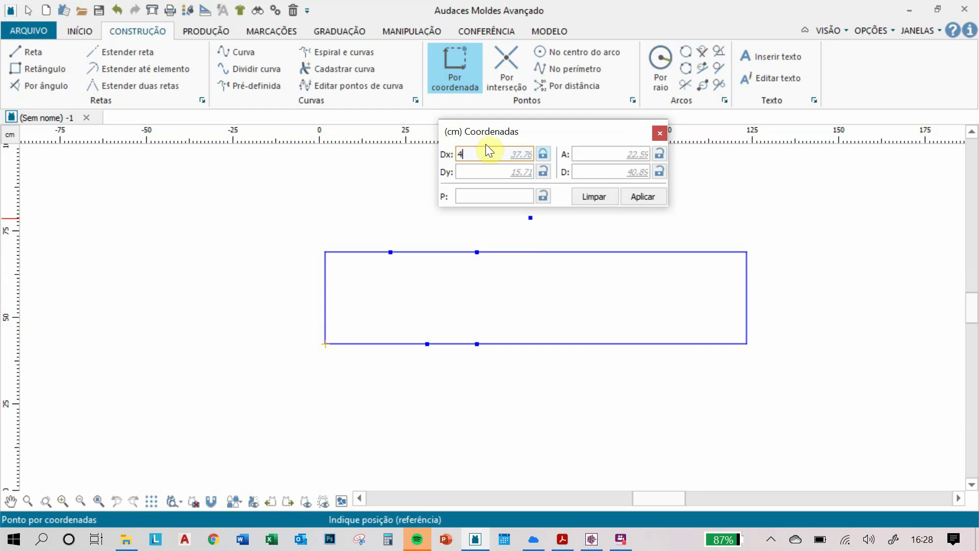
pyautogui.click(337, 343)
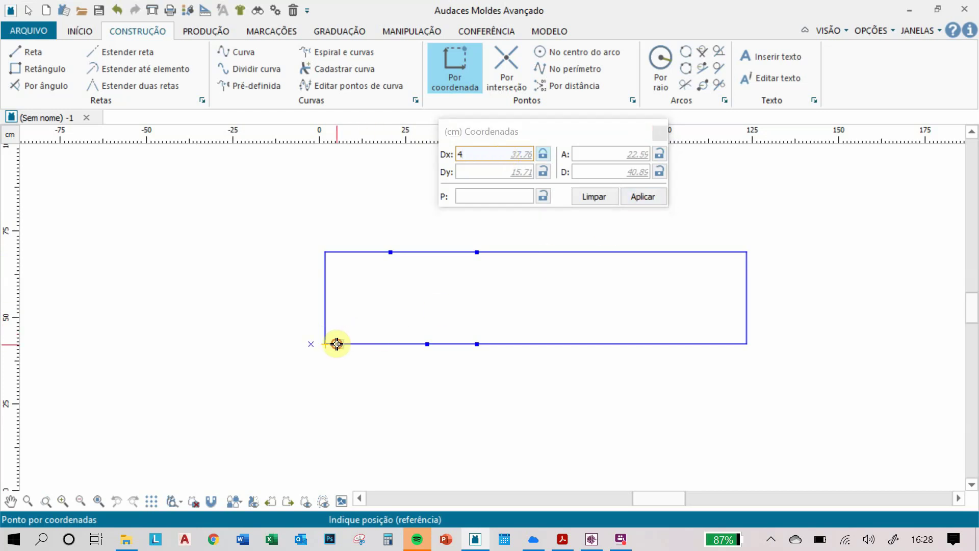
pyautogui.press('Escape')
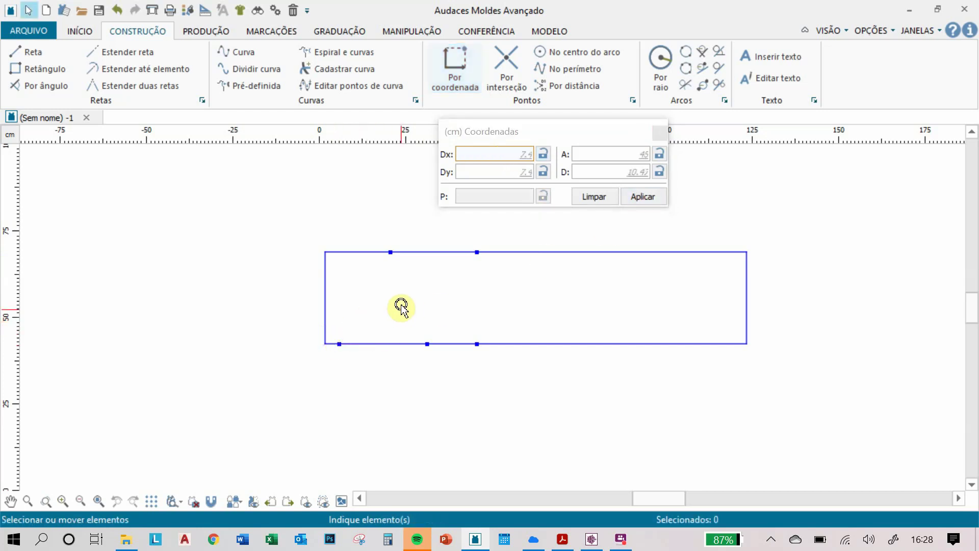
# Step: Check the back-piece diagram in the PDF, and place a coordinate point 1.5 cm below the rectangle's top-right corner in Audaces Moldes
pyautogui.click(563, 539)
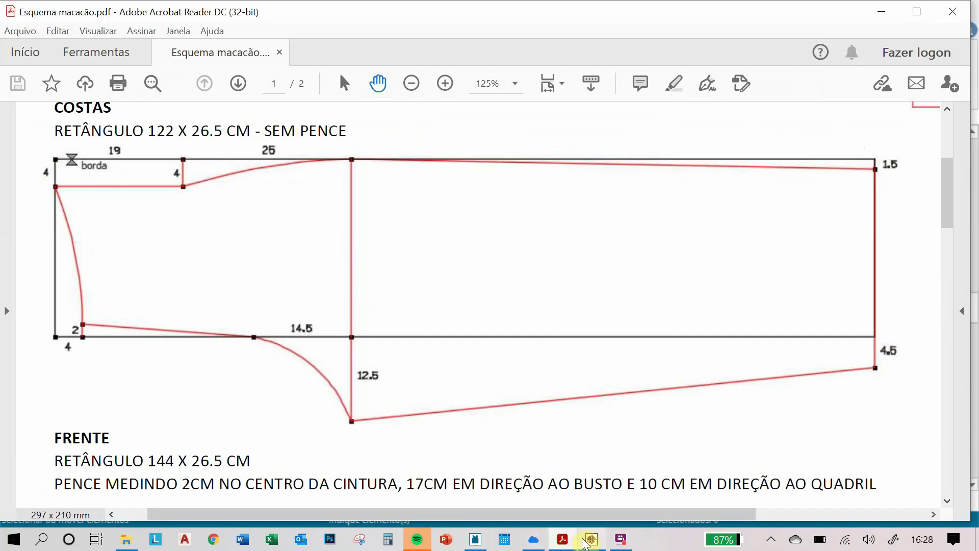
pyautogui.click(476, 539)
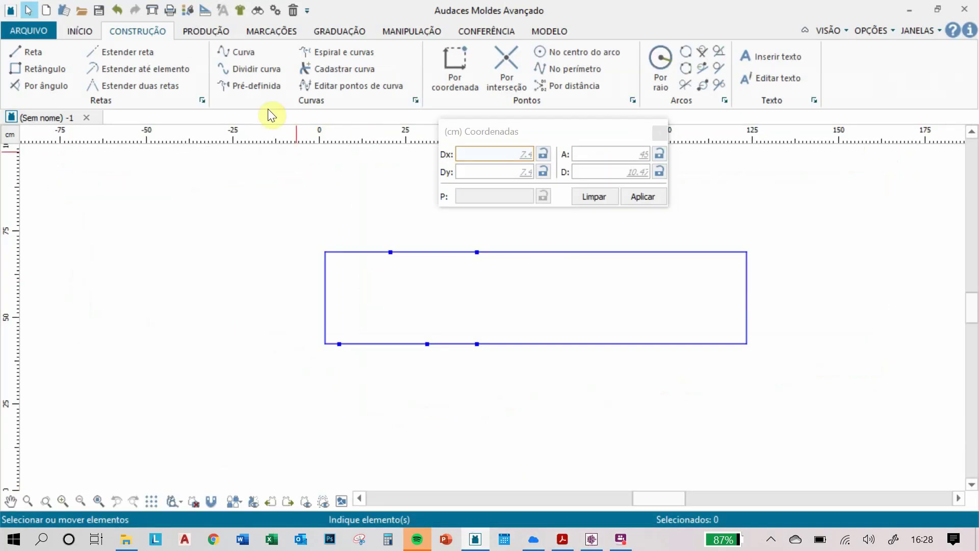
pyautogui.click(450, 63)
pyautogui.click(746, 252)
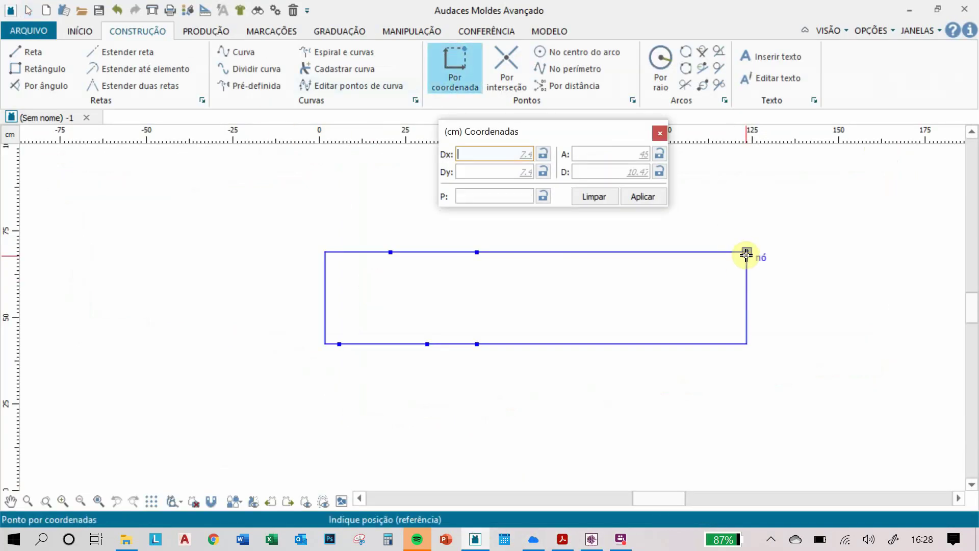
pyautogui.click(465, 174)
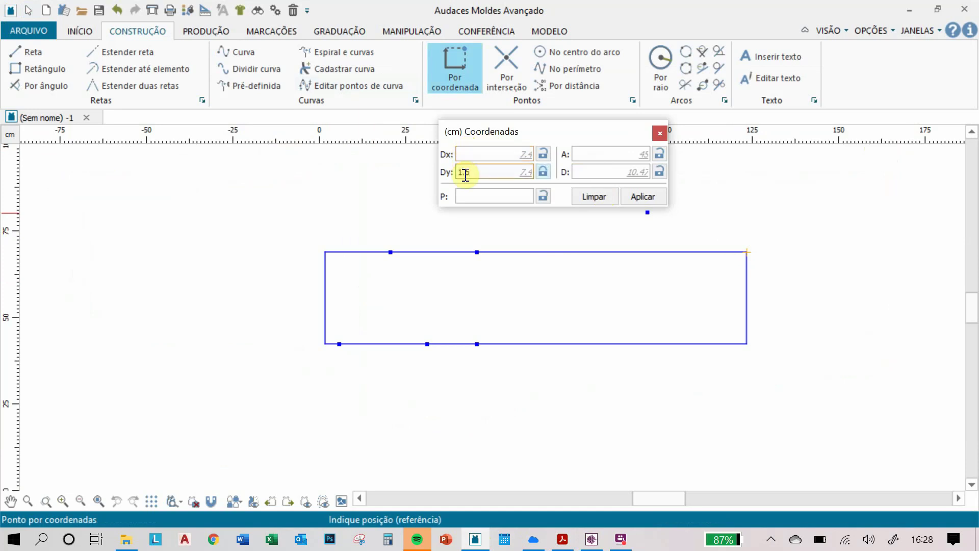
pyautogui.click(747, 256)
pyautogui.press('Escape')
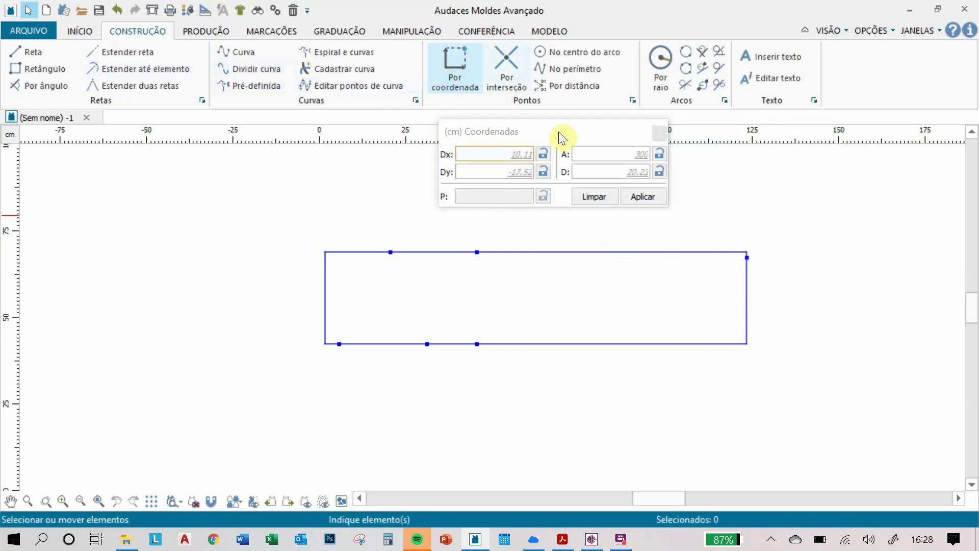
# Step: Place a coordinate point 4.5 cm below the rectangle's bottom-right corner
pyautogui.click(462, 69)
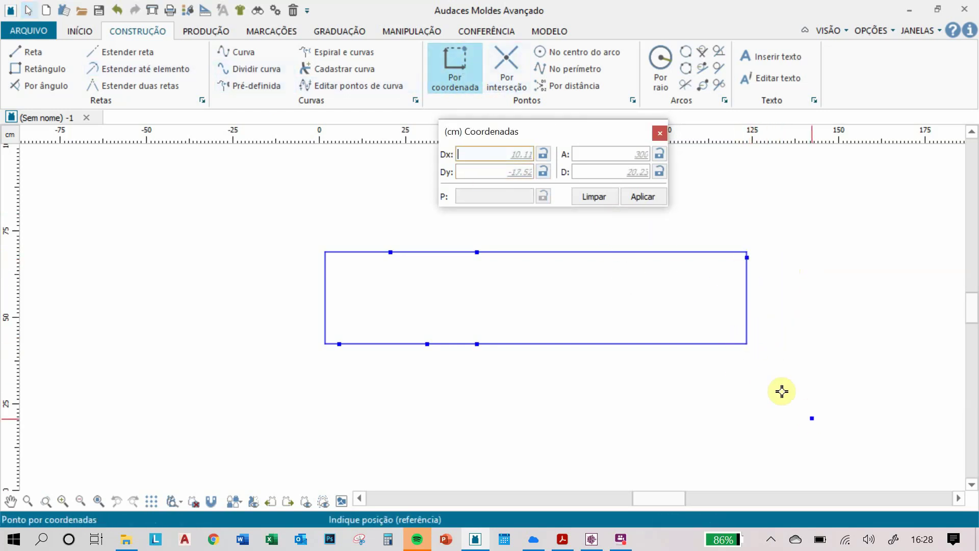
pyautogui.click(745, 342)
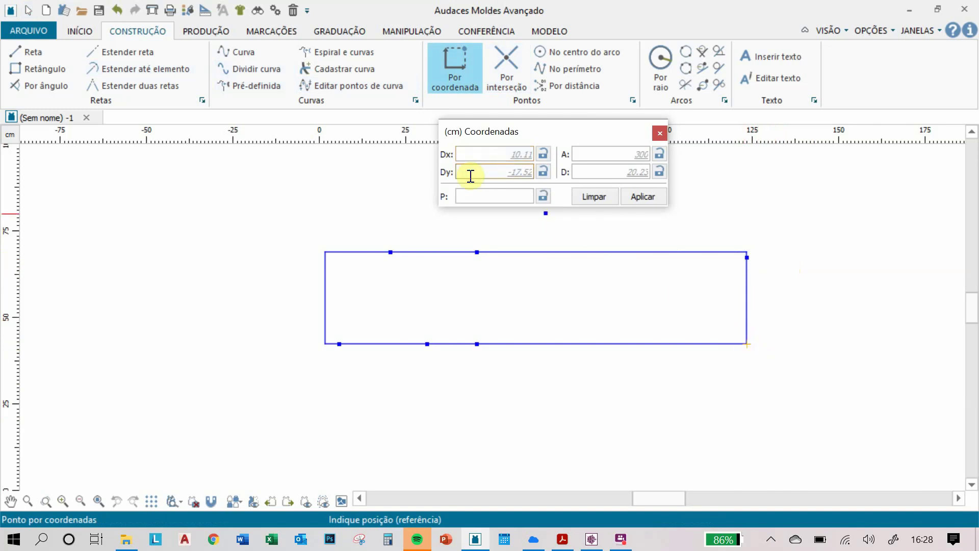
pyautogui.click(632, 193)
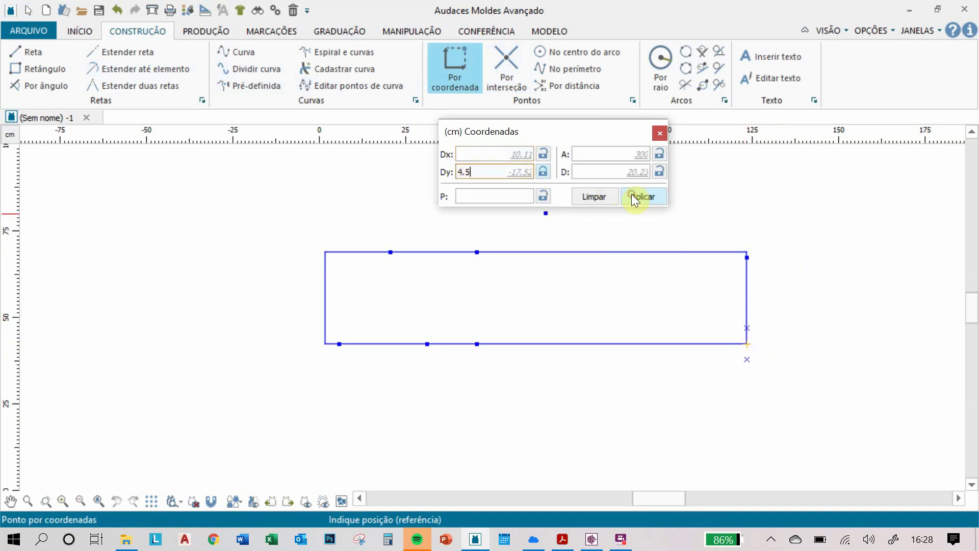
# Step: Place a coordinate point on the rectangle's left edge, 4 cm below the top-left corner
pyautogui.rightClick(815, 348)
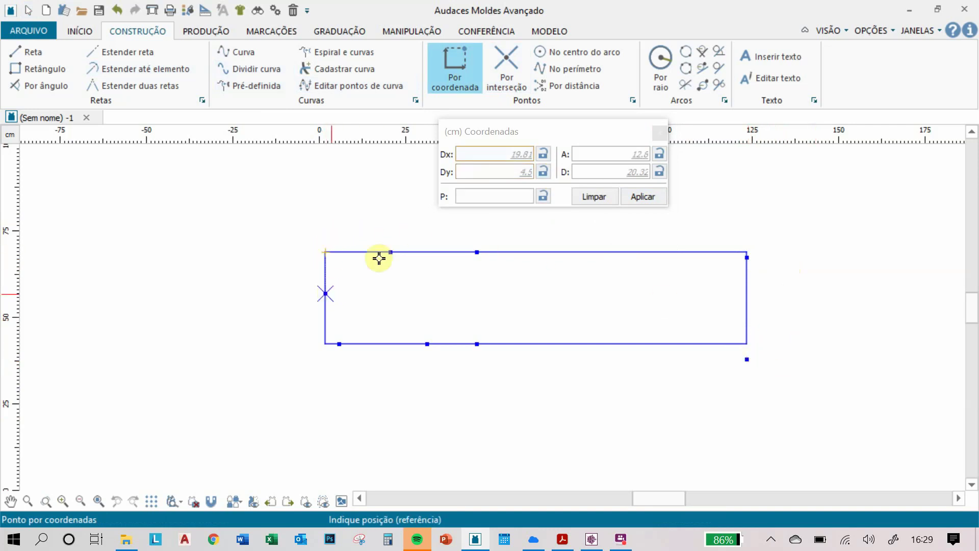
pyautogui.click(472, 176)
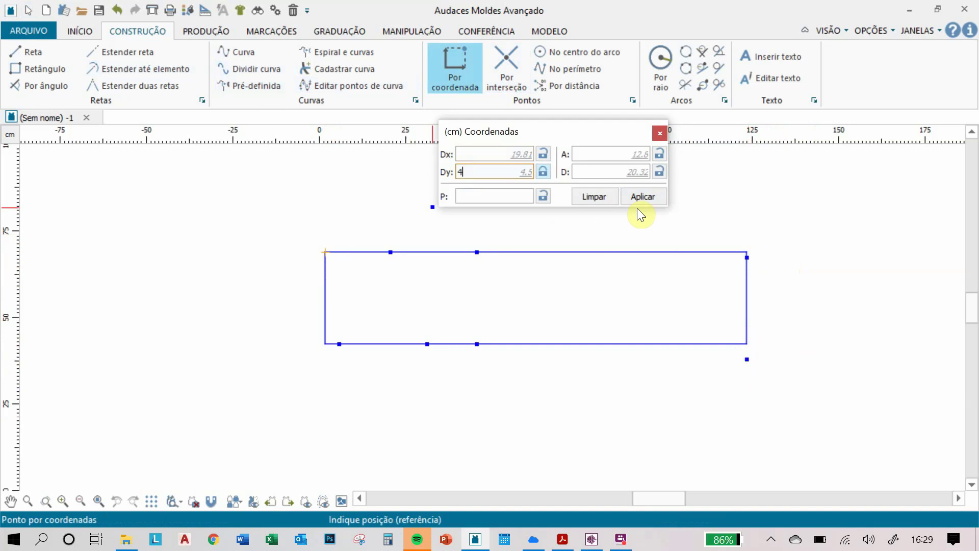
pyautogui.click(327, 269)
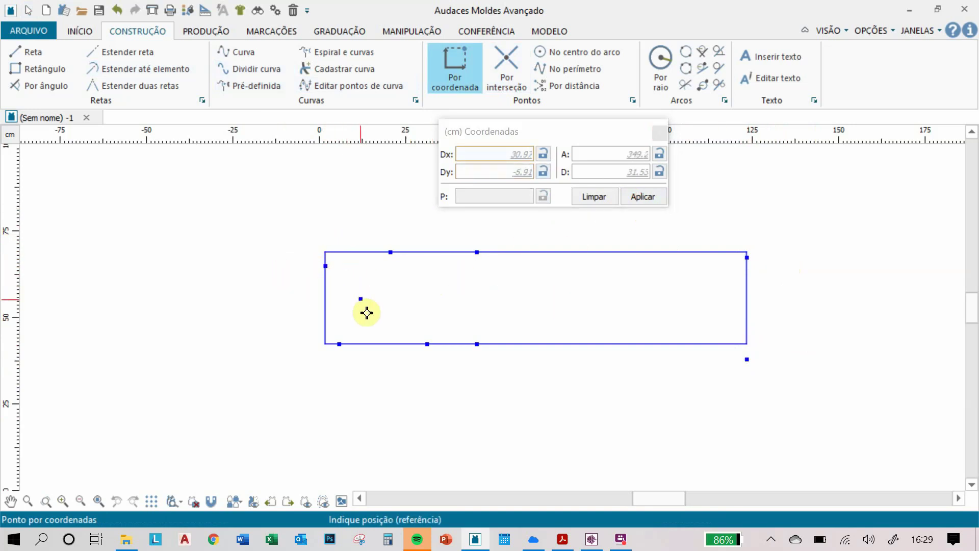
# Step: Consult the PDF diagram for the crotch extension below the rightmost bottom-edge point
pyautogui.click(477, 349)
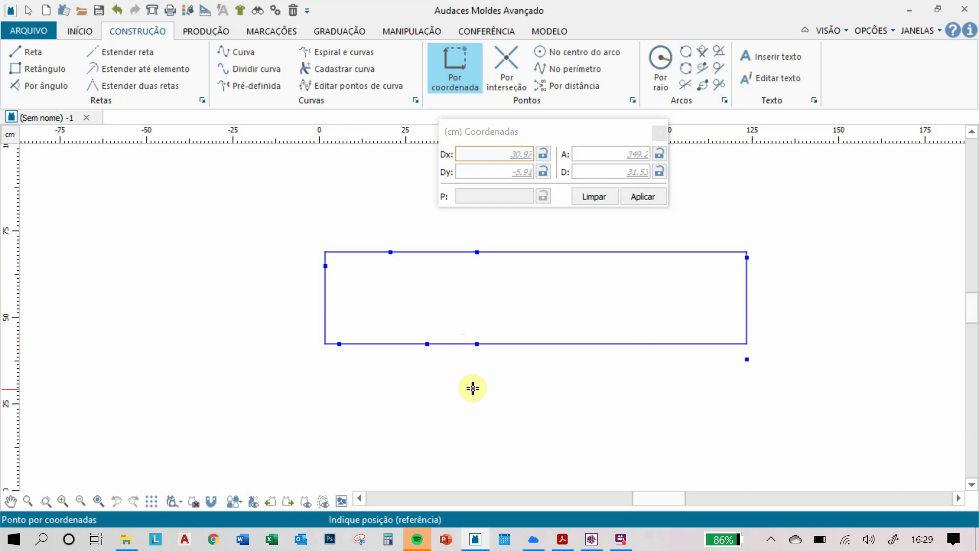
pyautogui.click(563, 541)
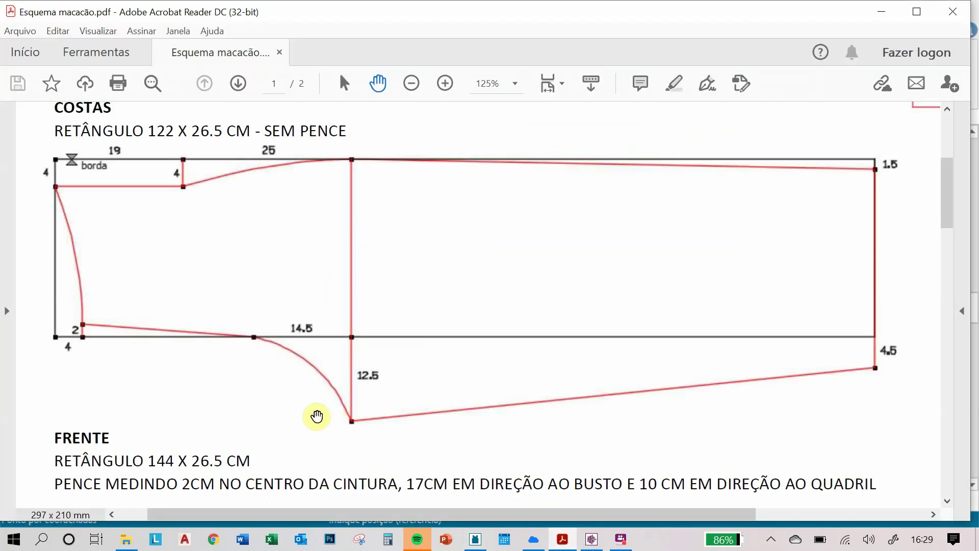
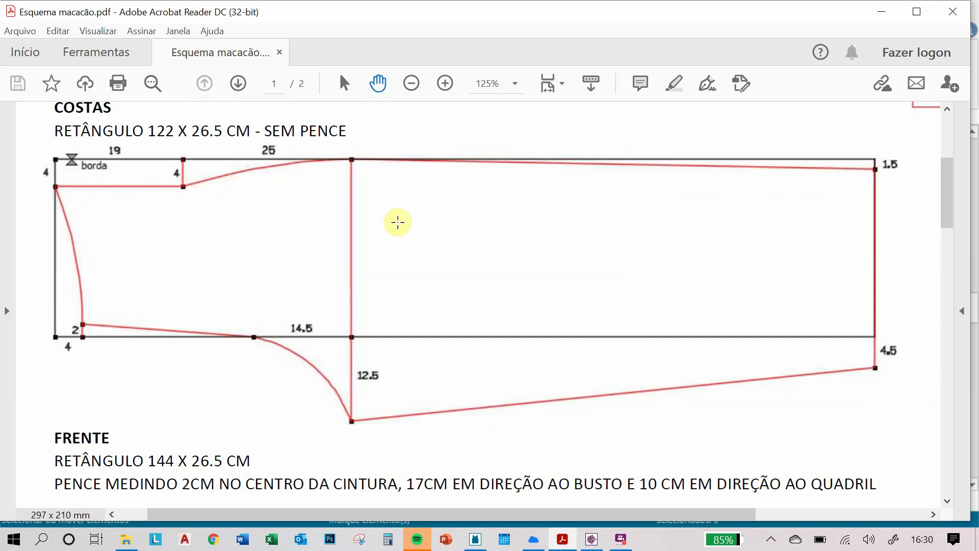
# Step: Return to Audaces Moldes and set the drawing colour to red
pyautogui.click(475, 539)
pyautogui.click(84, 30)
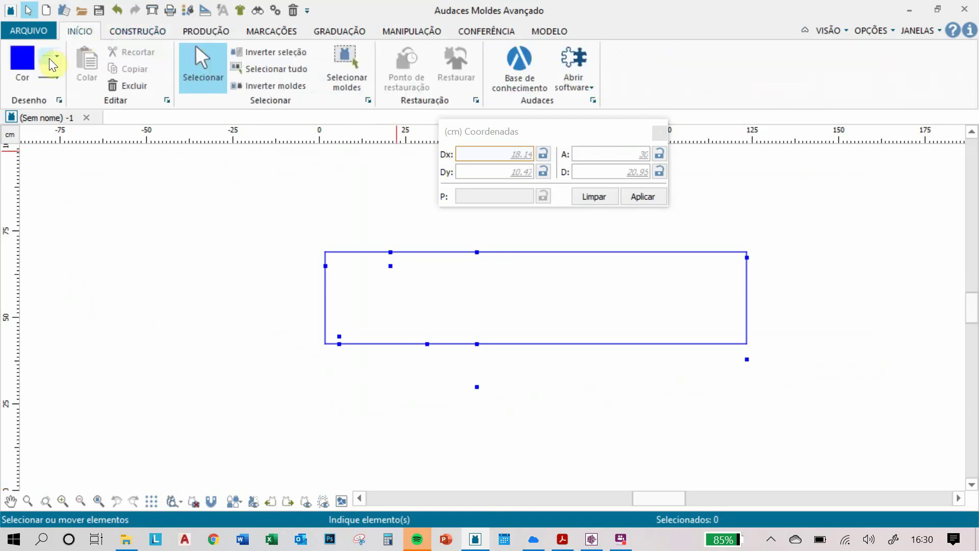
pyautogui.click(22, 60)
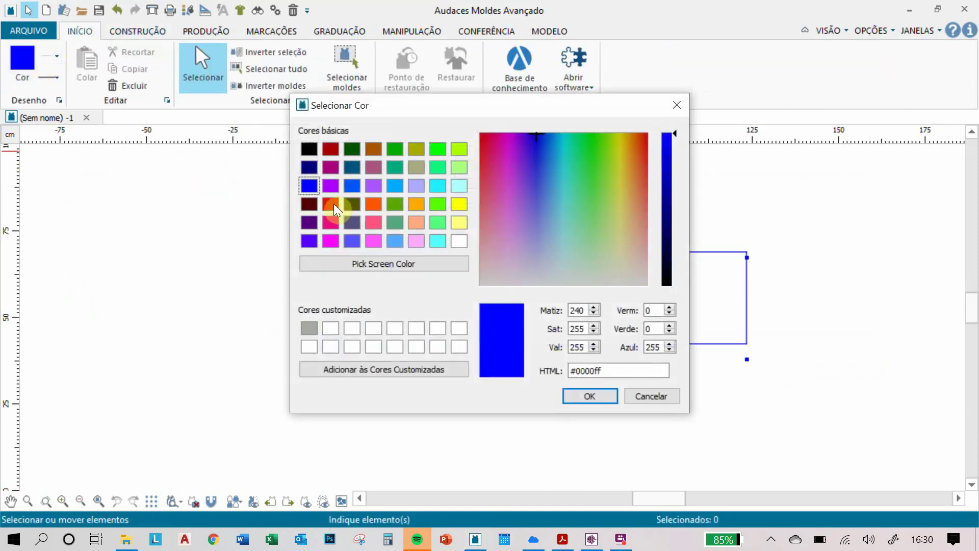
pyautogui.click(335, 210)
pyautogui.click(590, 396)
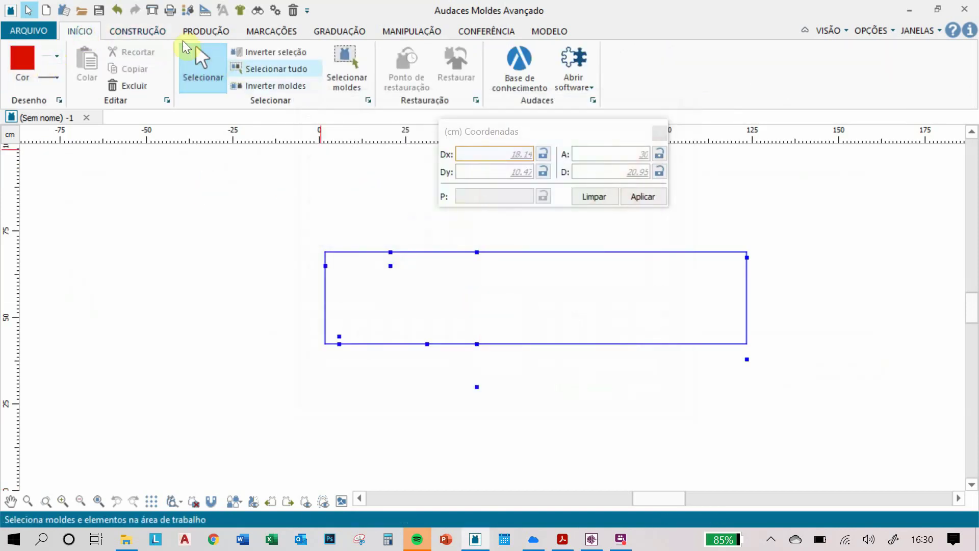
# Step: Draw straight lines from the left-edge point to the upper interior point, and from the lower interior point to the middle bottom-edge point
pyautogui.click(127, 31)
pyautogui.click(26, 51)
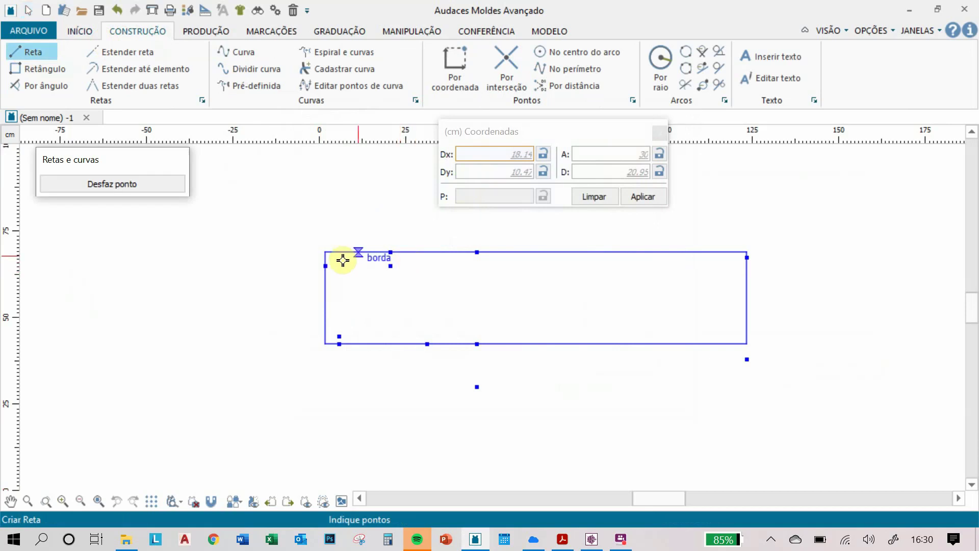
pyautogui.click(324, 265)
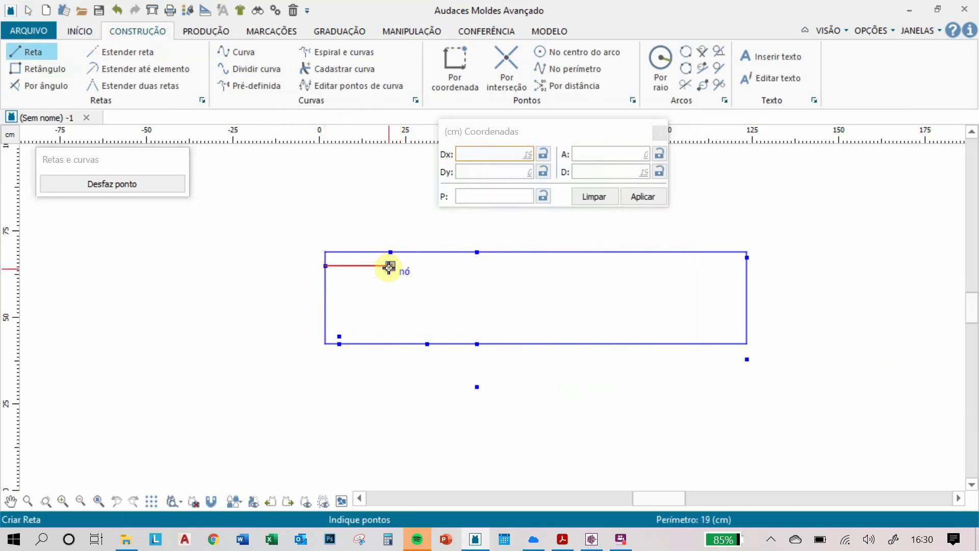
pyautogui.click(391, 266)
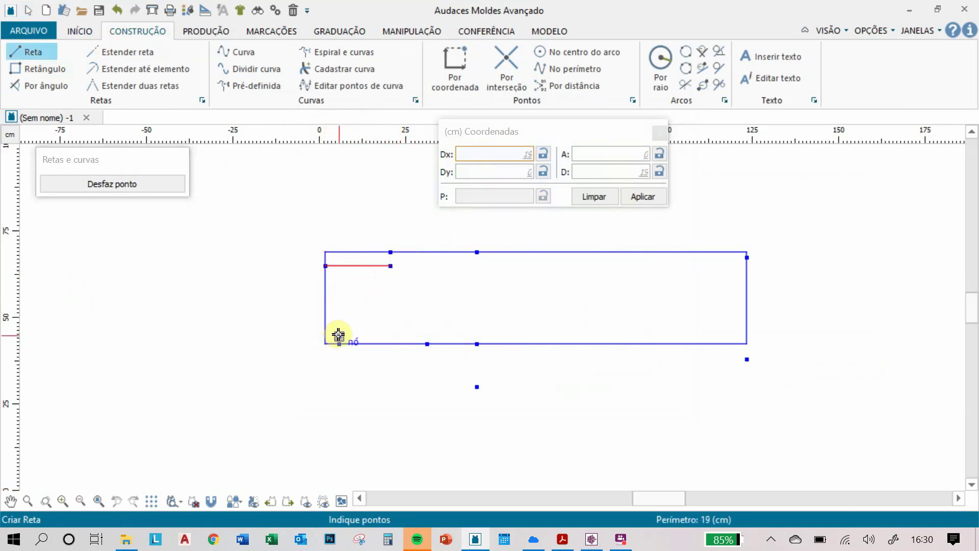
pyautogui.click(339, 336)
pyautogui.click(427, 343)
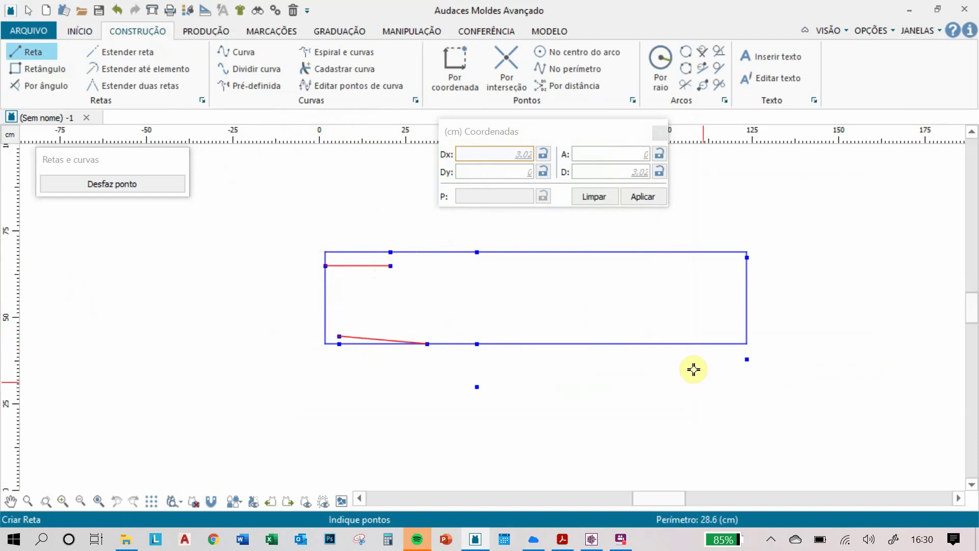
# Step: Draw the inseam as a straight line from the lowest point to the point below the rectangle's bottom-right corner
pyautogui.click(476, 343)
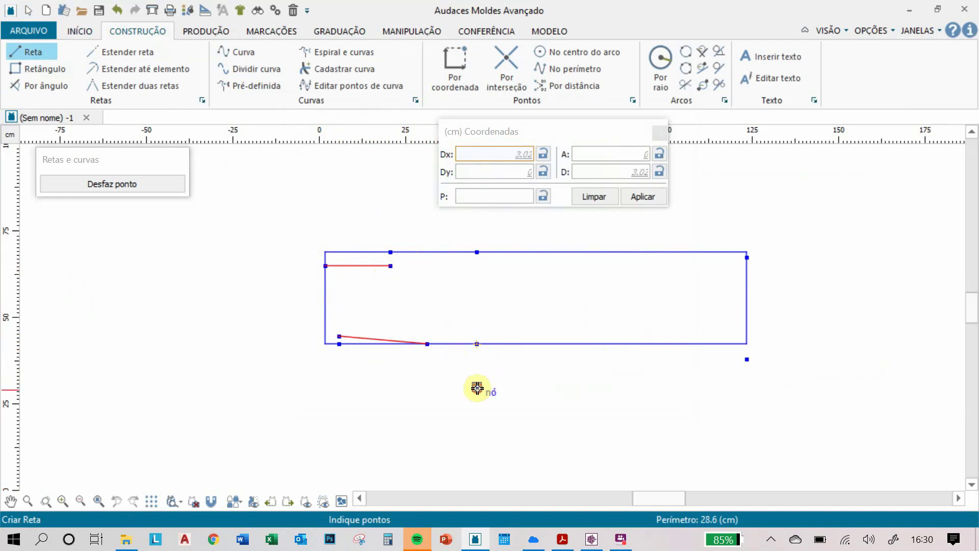
pyautogui.click(477, 387)
pyautogui.click(747, 359)
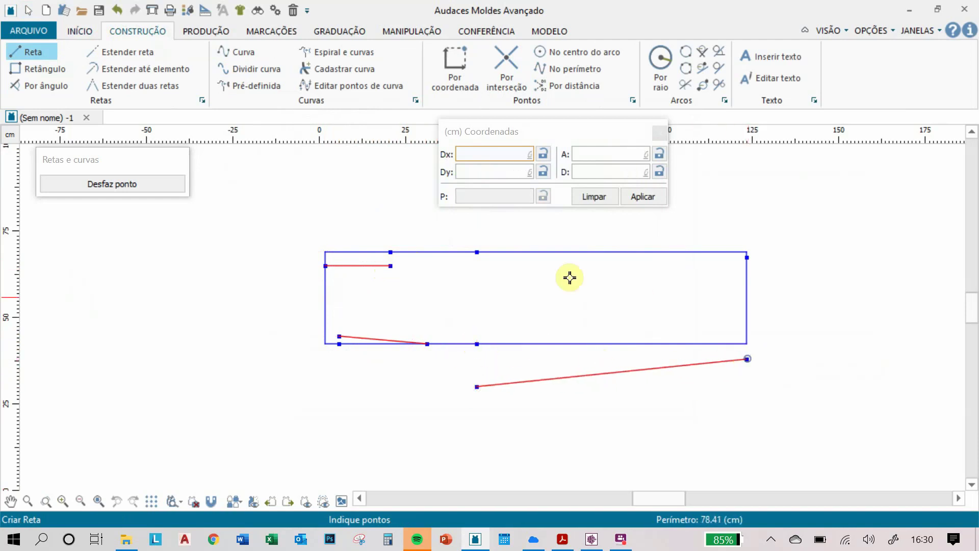
# Step: Draw the side seam from the second top-edge point to the point below the top-right corner, continuing down to the inseam's right end
pyautogui.click(477, 252)
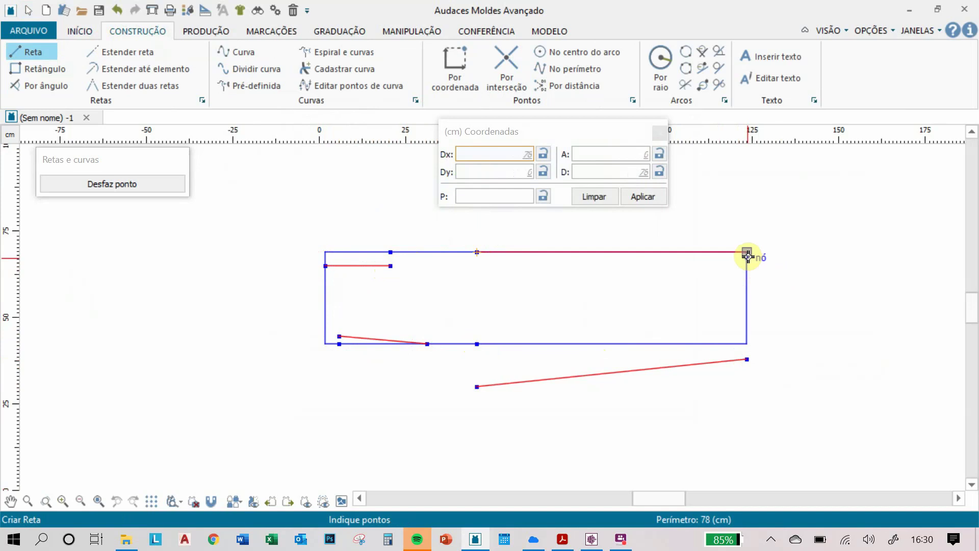
pyautogui.click(747, 258)
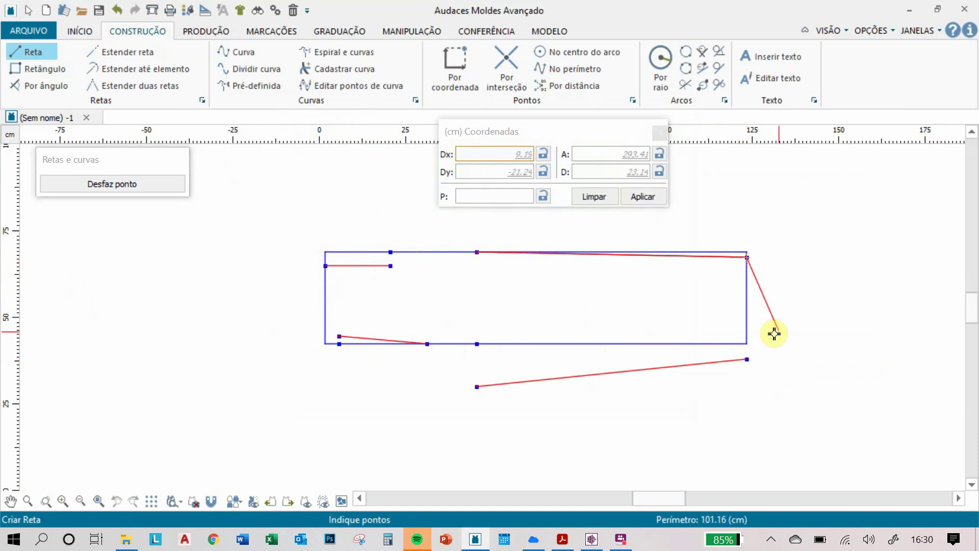
pyautogui.click(749, 360)
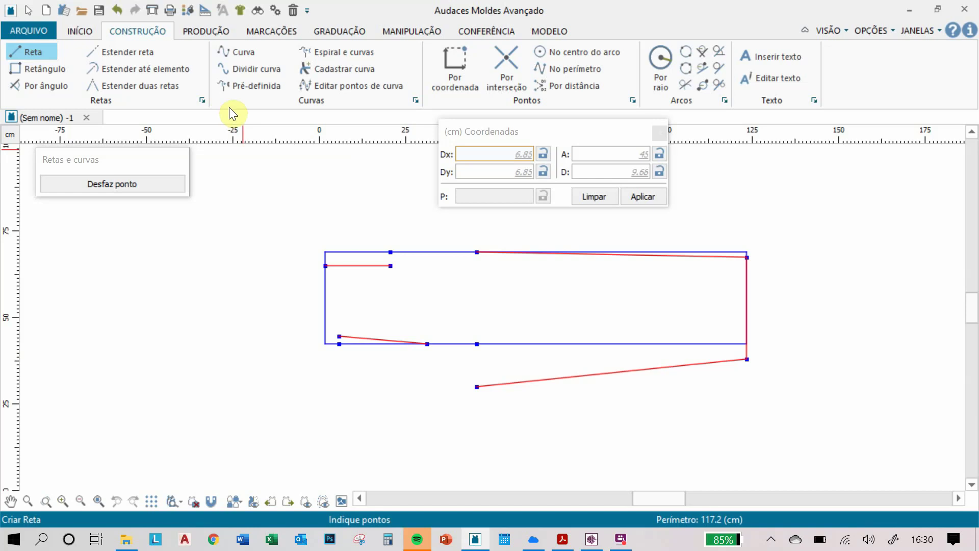
# Step: Draw a two-point arc of about 49 cm radius from the left-edge point to the lower interior point, bulging inward
pyautogui.click(684, 52)
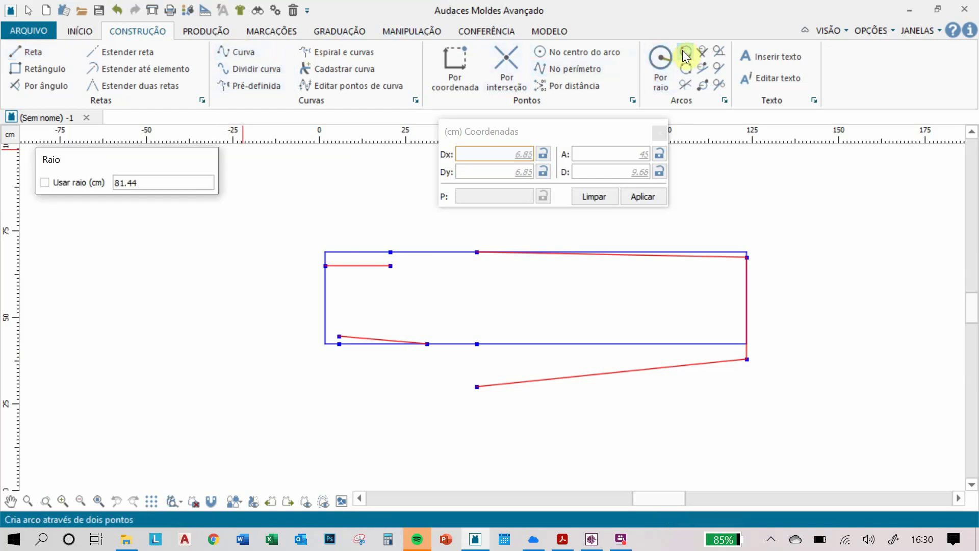
pyautogui.click(684, 51)
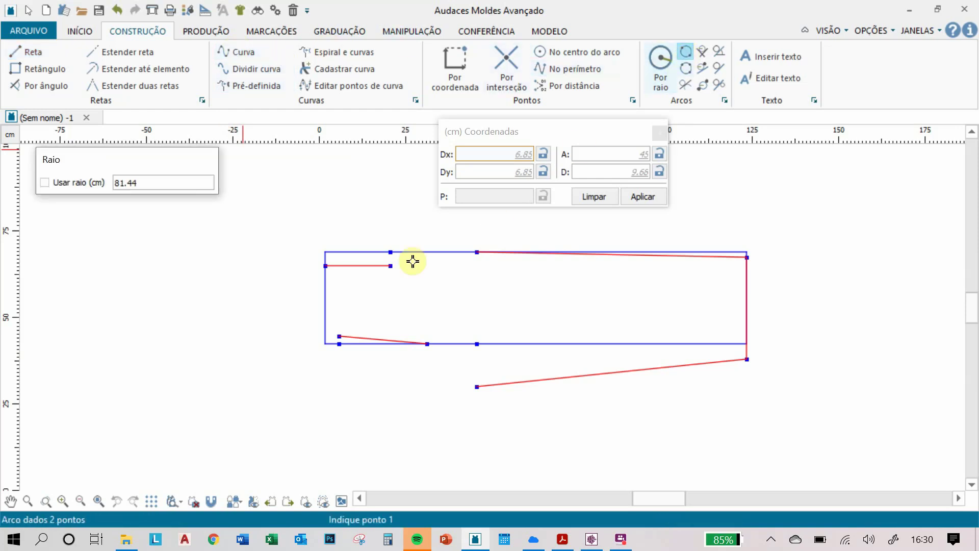
pyautogui.click(327, 266)
pyautogui.click(340, 335)
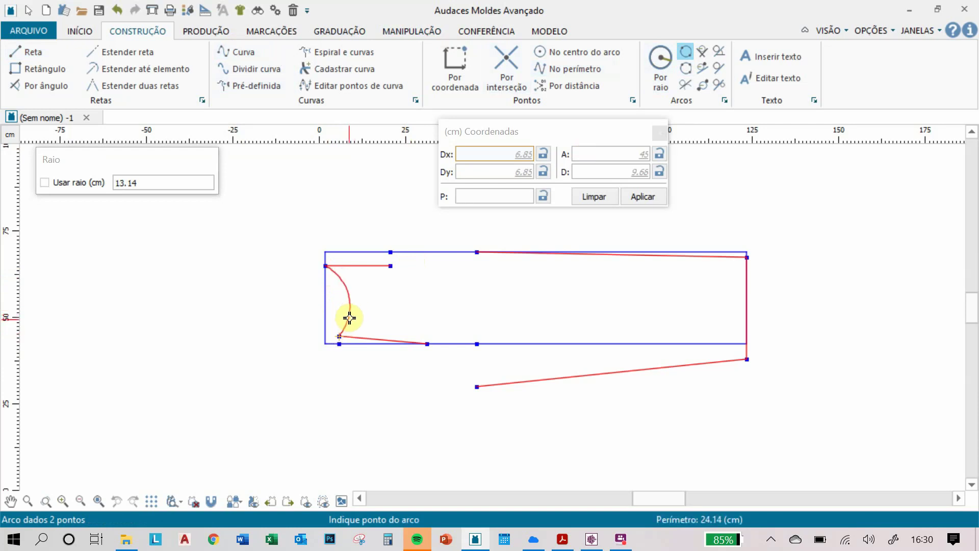
pyautogui.scroll(4, 323, 311)
pyautogui.scroll(1, 328, 303)
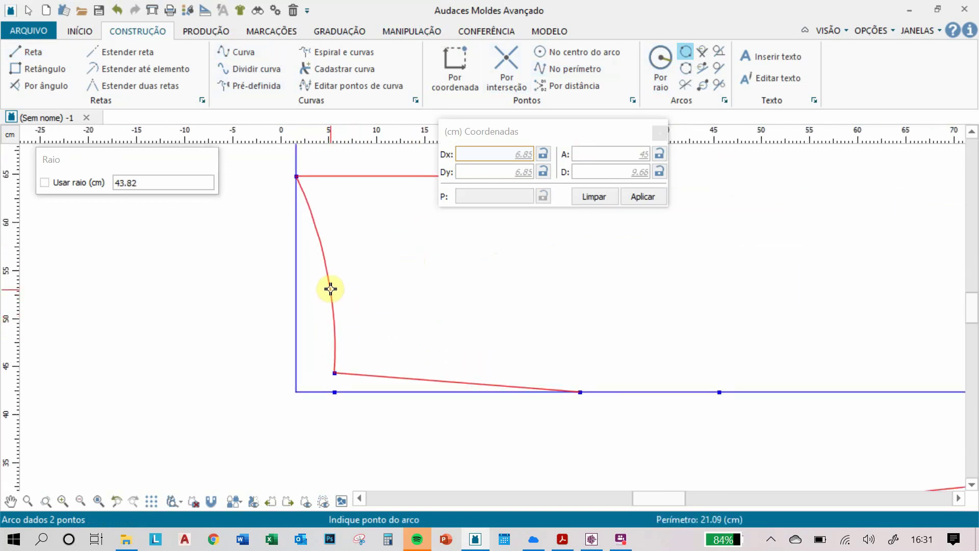
pyautogui.click(330, 287)
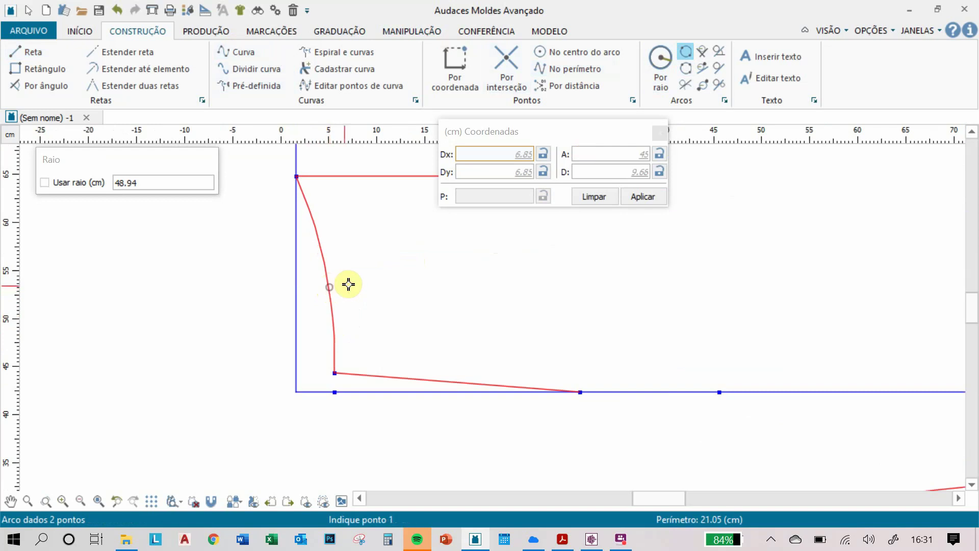
# Step: Draw the crotch curve as a two-point arc of about 15.9 cm radius from the middle bottom-edge point to the inseam's lower left end
pyautogui.scroll(-3, 573, 317)
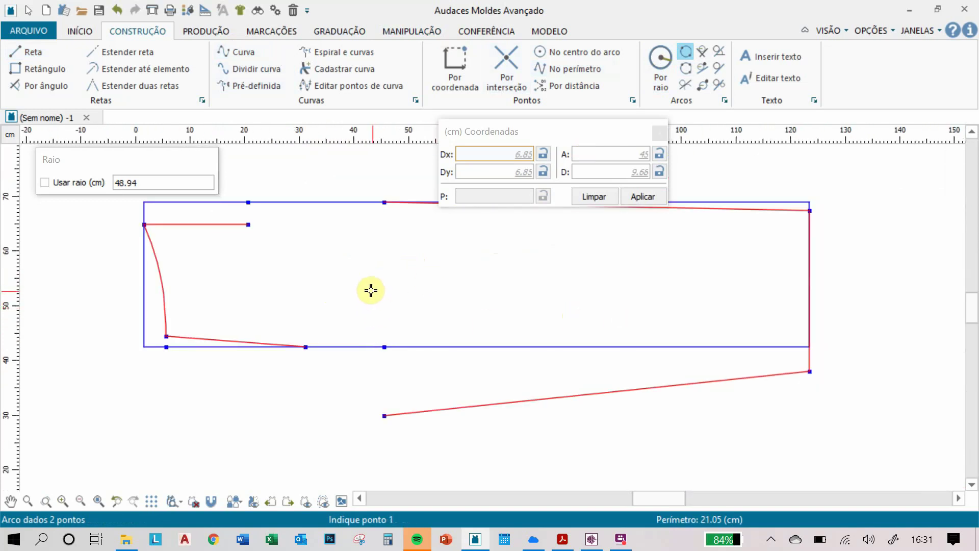
pyautogui.click(306, 347)
pyautogui.click(384, 416)
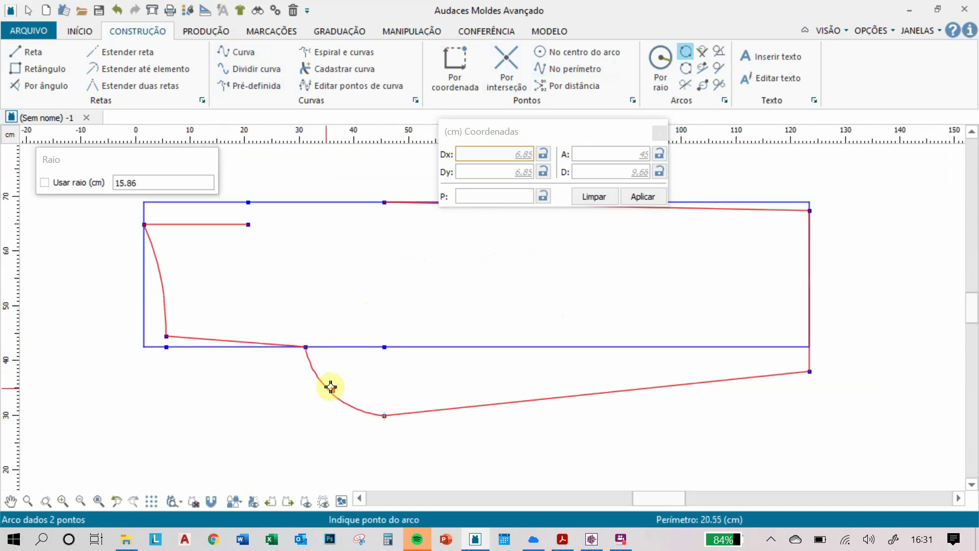
pyautogui.scroll(3, 330, 388)
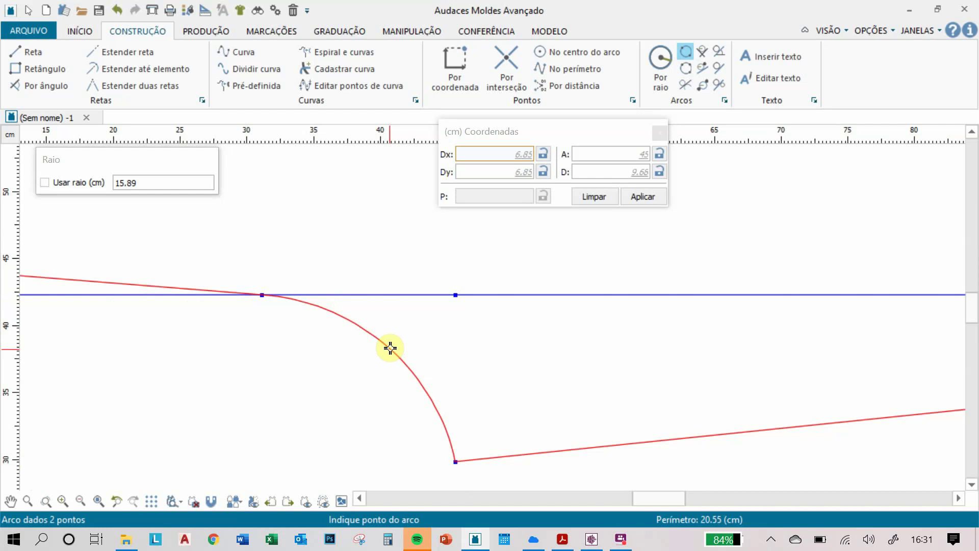
pyautogui.scroll(-3, 389, 271)
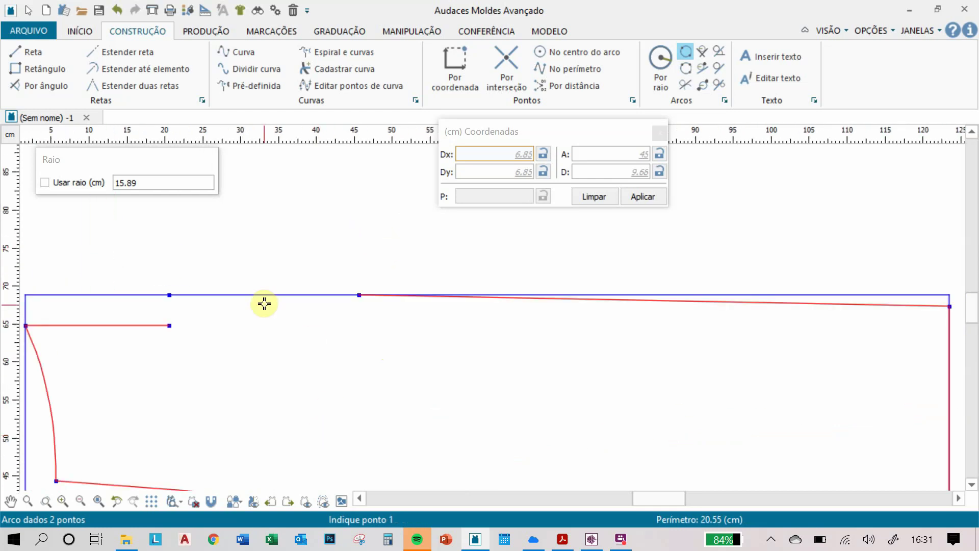
# Step: Draw the hip curve as a two-point arc from the upper horizontal line's right end to the second top-edge point, bulging upward
pyautogui.click(358, 295)
pyautogui.scroll(3, 244, 306)
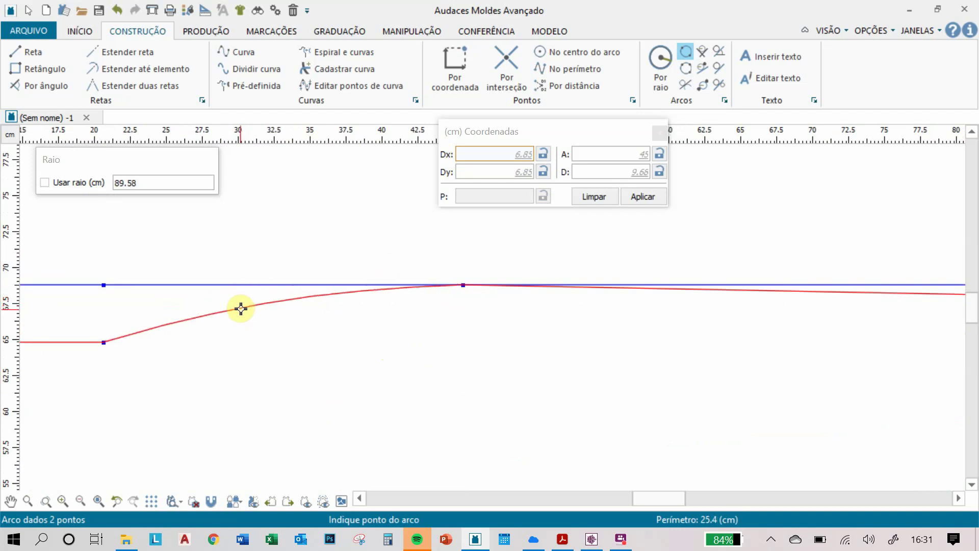
pyautogui.click(266, 311)
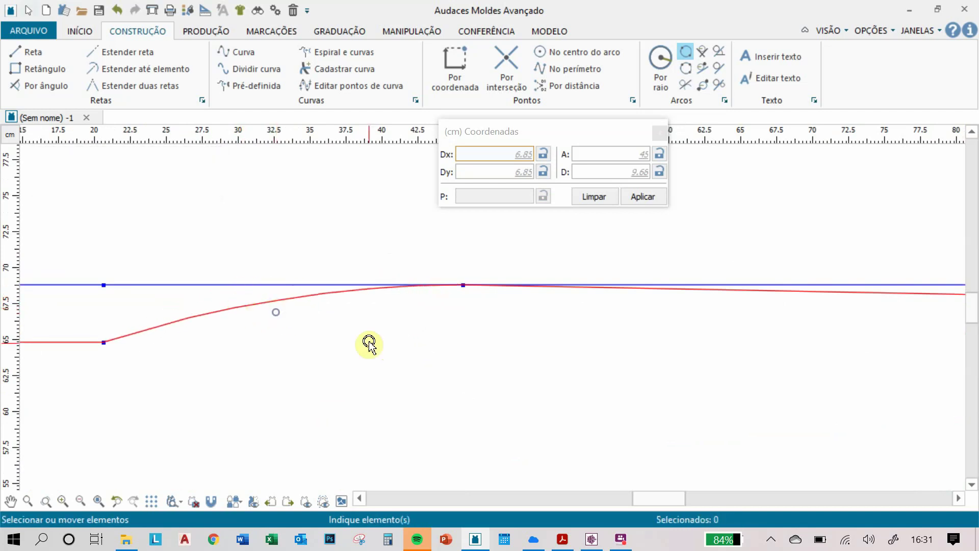
pyautogui.scroll(-5, 376, 339)
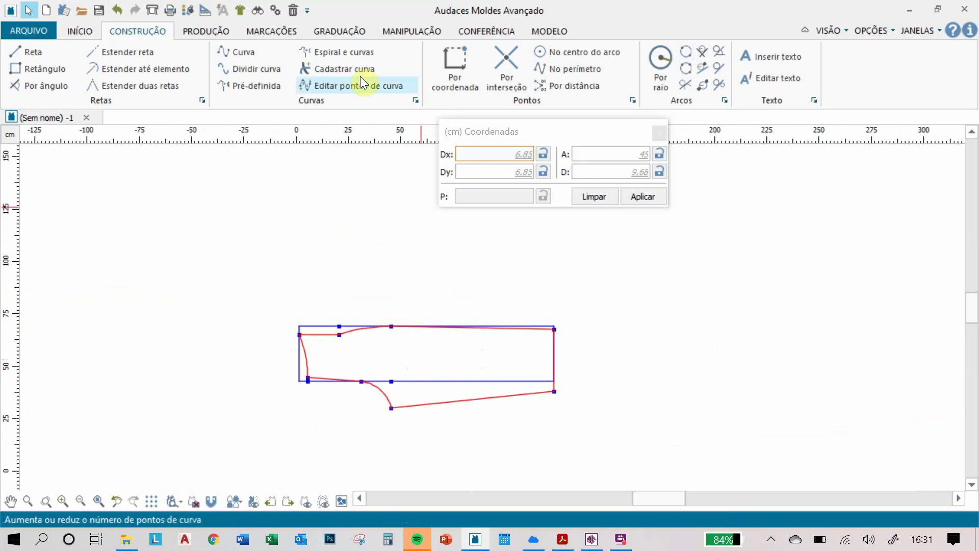
# Step: Extract the back pattern piece from both regions inside the red outline and place it about 43.7 cm straight below the drawing
pyautogui.click(206, 31)
pyautogui.click(23, 62)
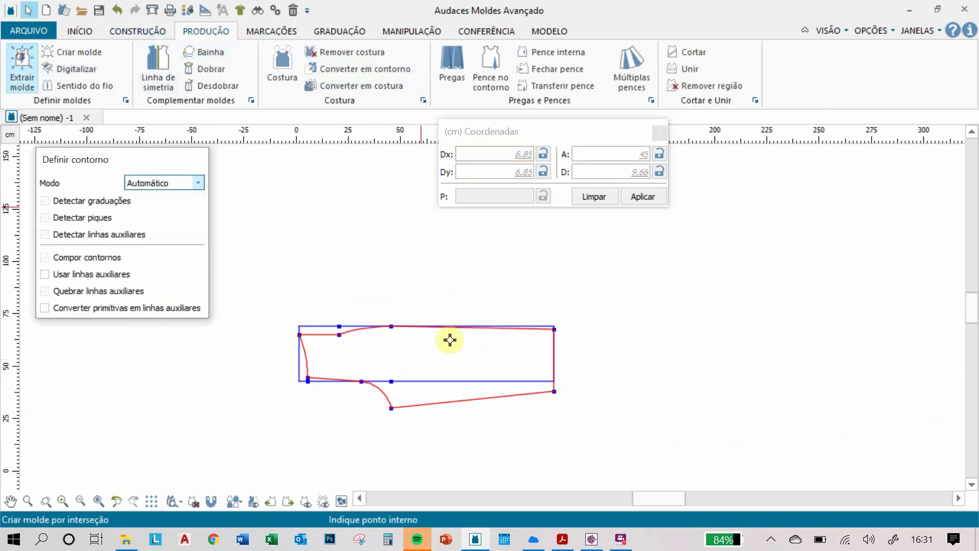
pyautogui.scroll(2, 558, 388)
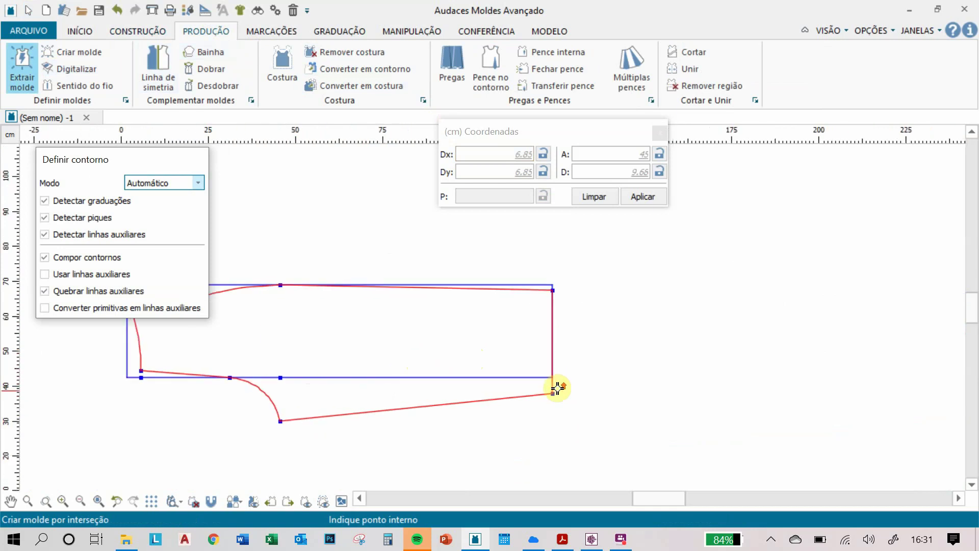
pyautogui.scroll(2, 563, 379)
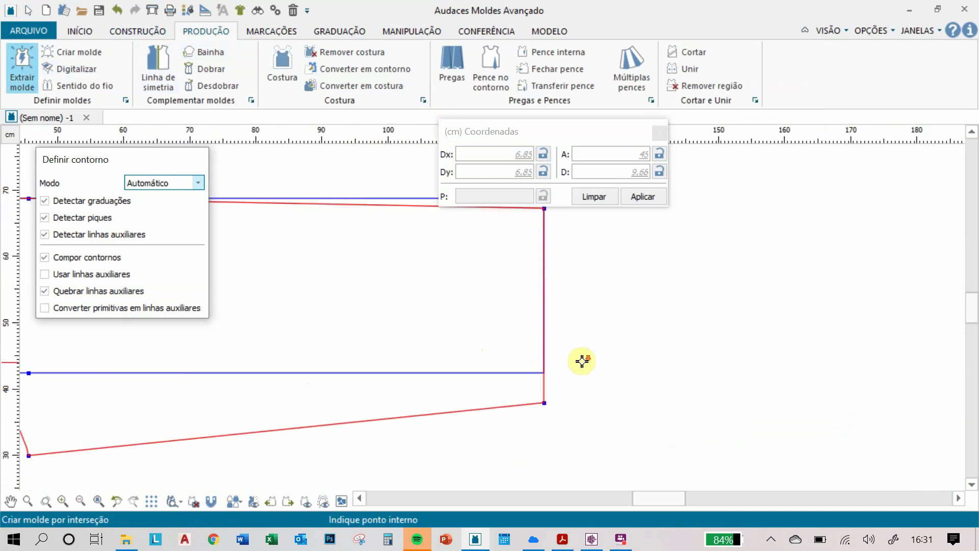
pyautogui.scroll(-2, 719, 361)
pyautogui.scroll(1, 723, 278)
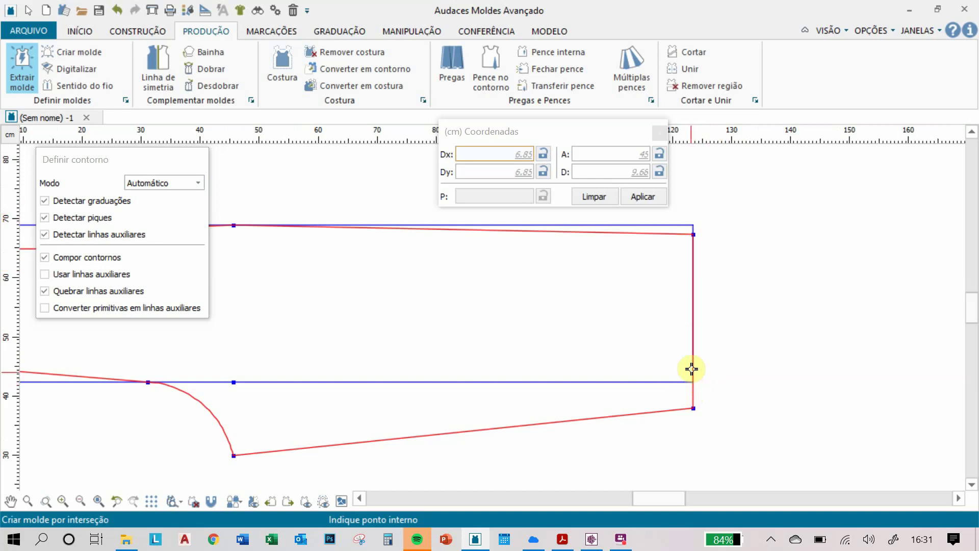
pyautogui.scroll(-2, 692, 369)
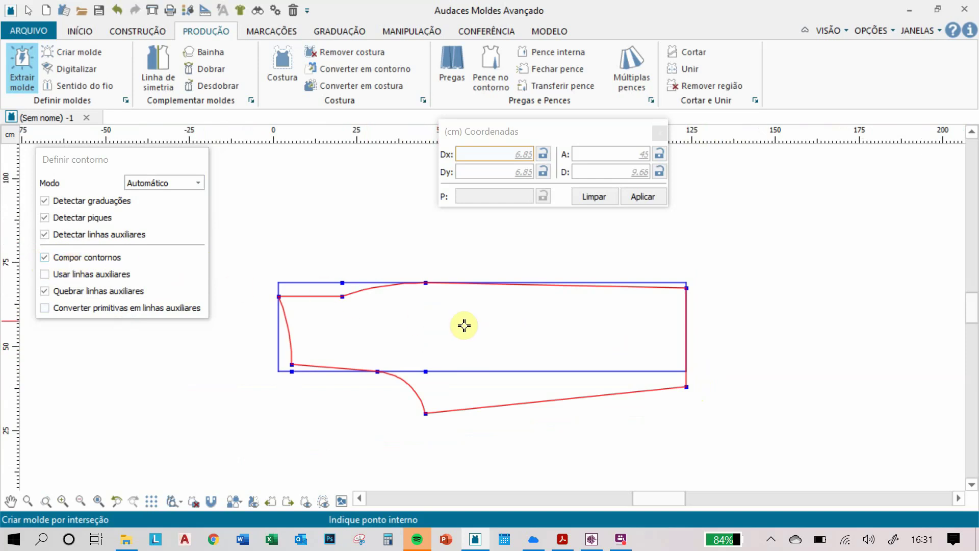
pyautogui.click(449, 313)
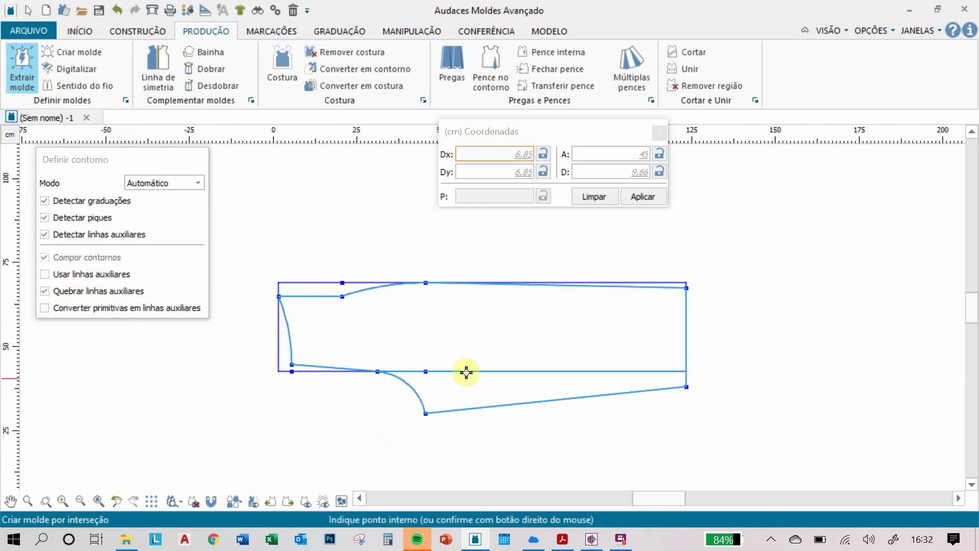
pyautogui.rightClick(480, 321)
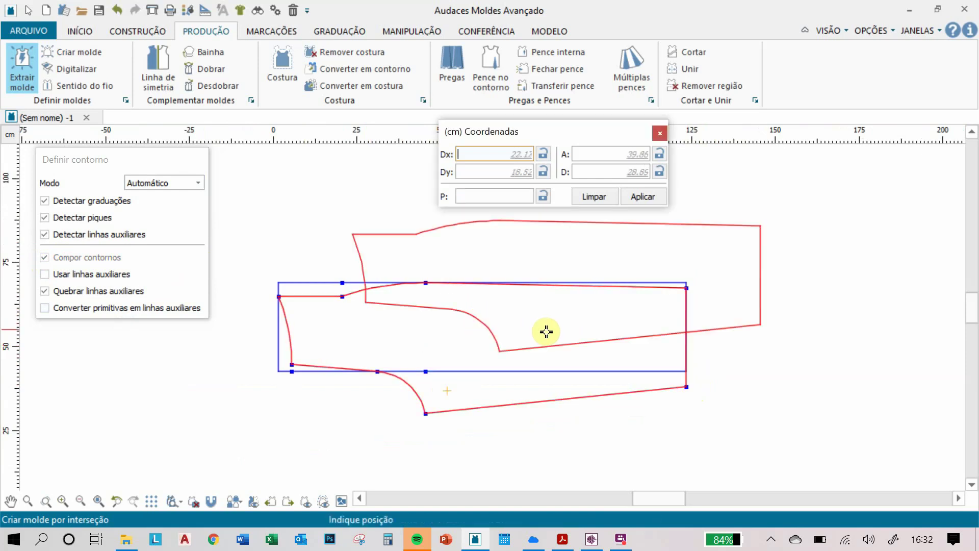
pyautogui.scroll(-3, 612, 403)
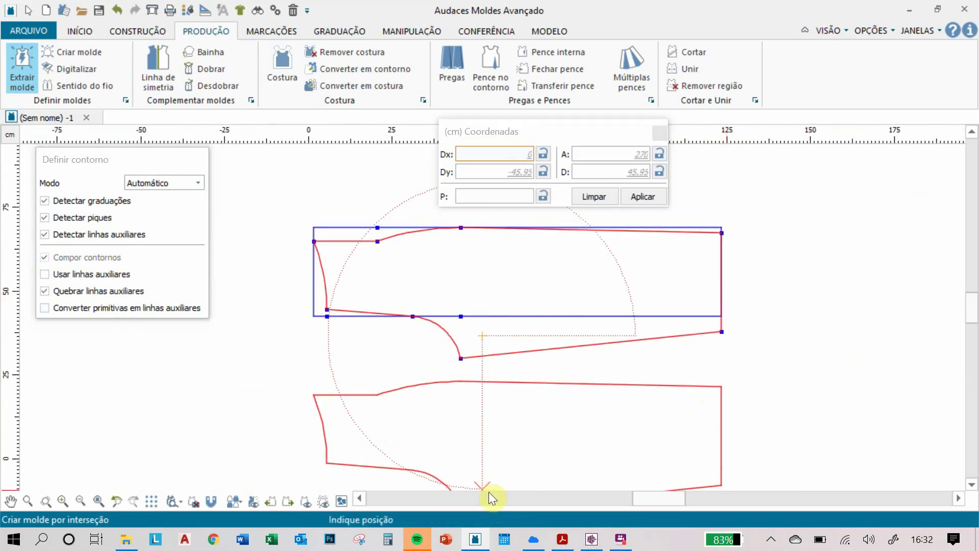
pyautogui.click(487, 475)
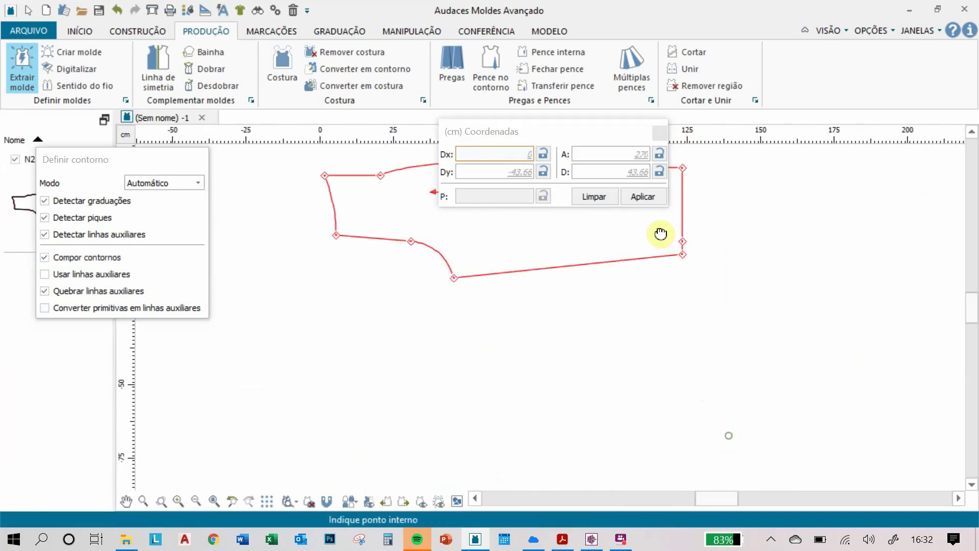
pyautogui.moveTo(672, 307); pyautogui.dragTo(654, 461, button='middle')
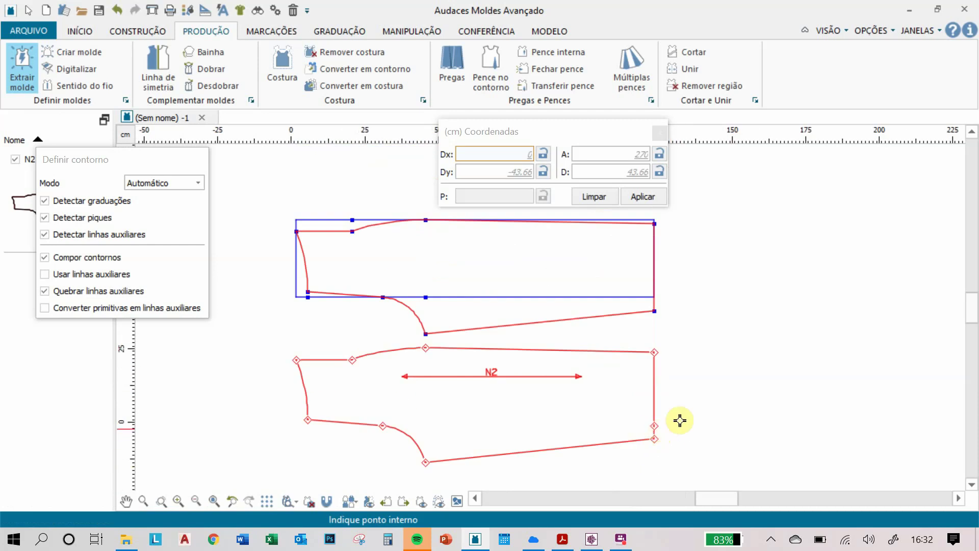
pyautogui.scroll(-1, 716, 308)
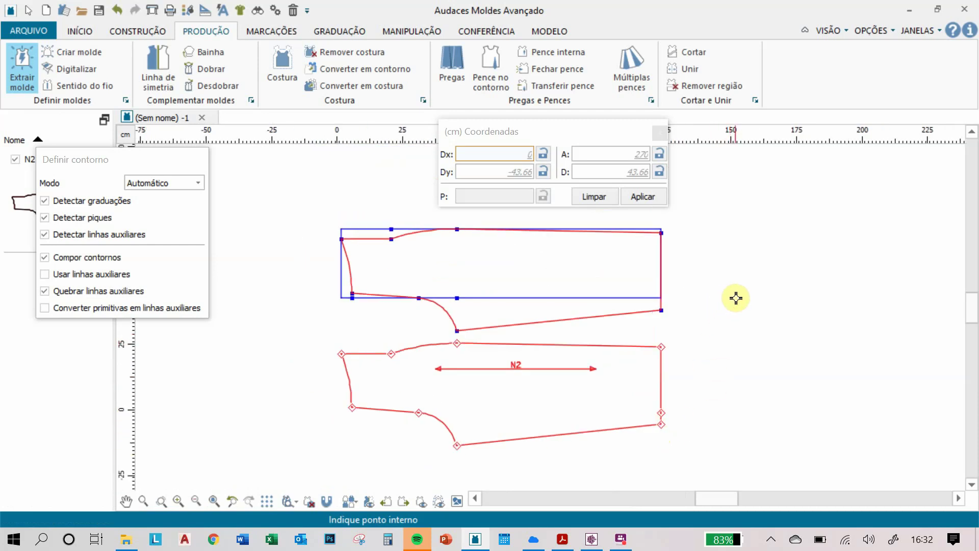
# Step: Delete the extra contour point on the extracted piece's right vertical edge, just above its lower corner
pyautogui.click(410, 31)
pyautogui.click(623, 70)
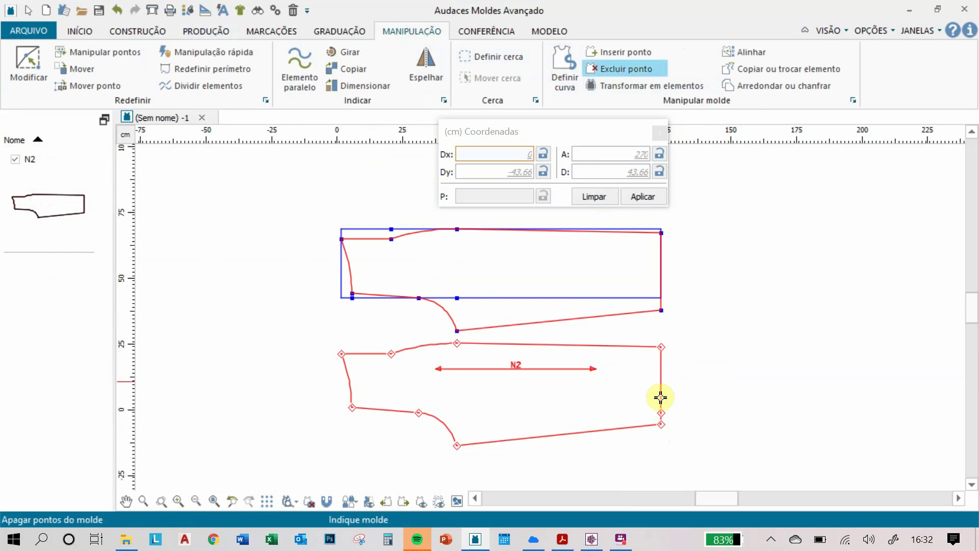
pyautogui.click(661, 412)
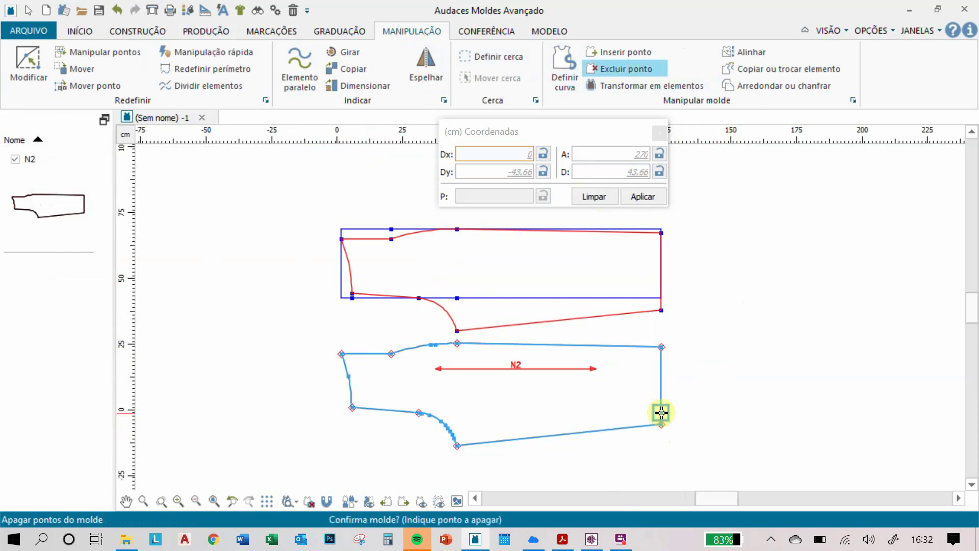
pyautogui.press('Escape')
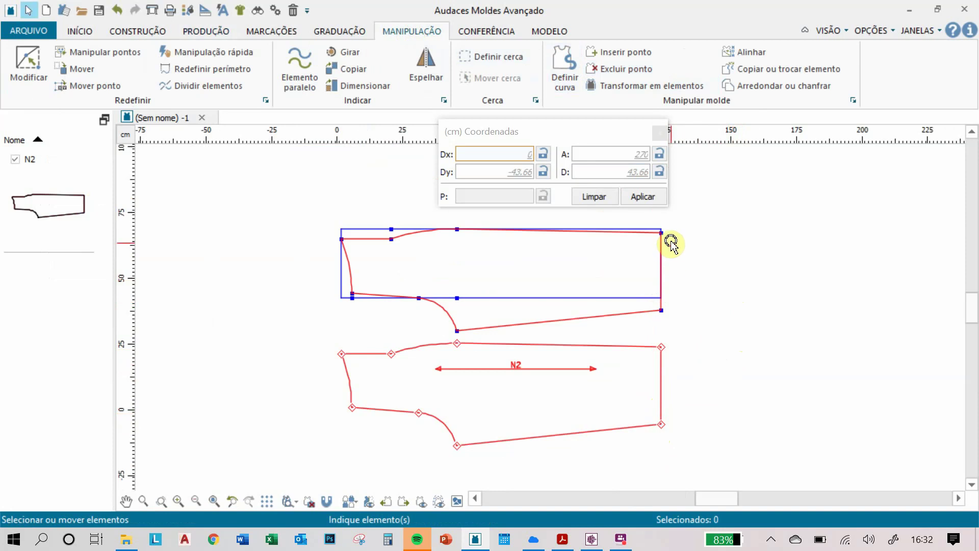
# Step: Delete the right and bottom sides of the blue construction rectangle from the back drawing
pyautogui.scroll(3, 671, 244)
pyautogui.scroll(2, 665, 240)
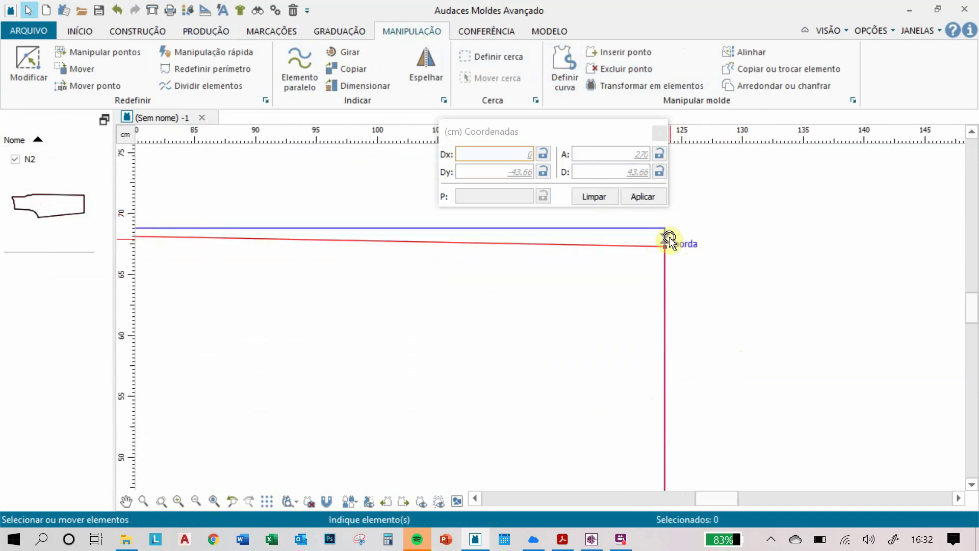
pyautogui.click(665, 239)
pyautogui.scroll(-2, 587, 275)
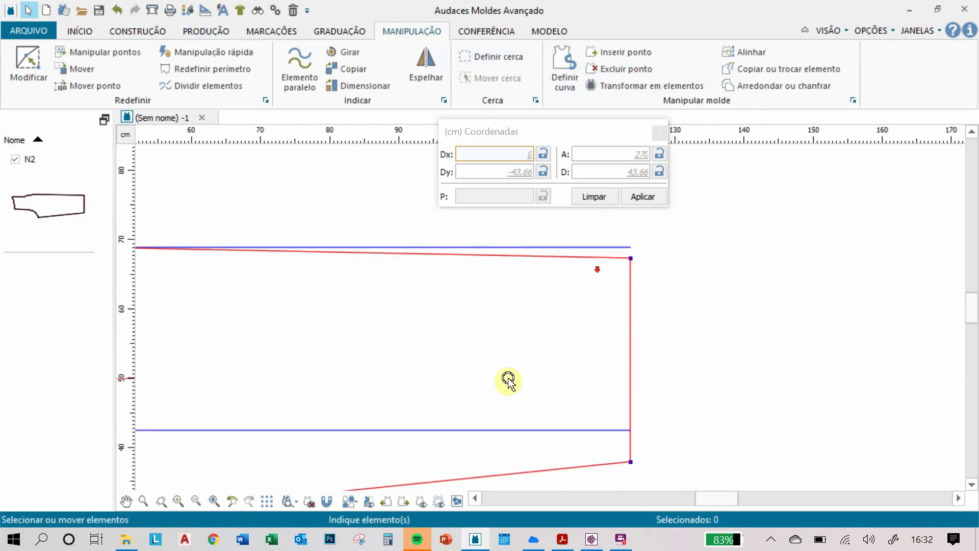
pyautogui.scroll(-3, 491, 419)
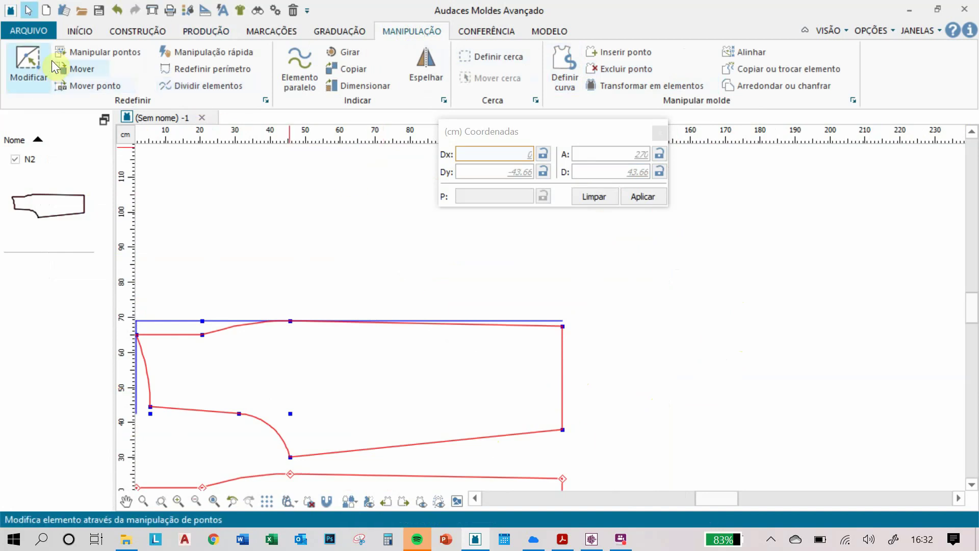
# Step: Extract the back pattern again from the single region inside the red outline and place the piece to the right of the drawing
pyautogui.click(194, 34)
pyautogui.click(29, 58)
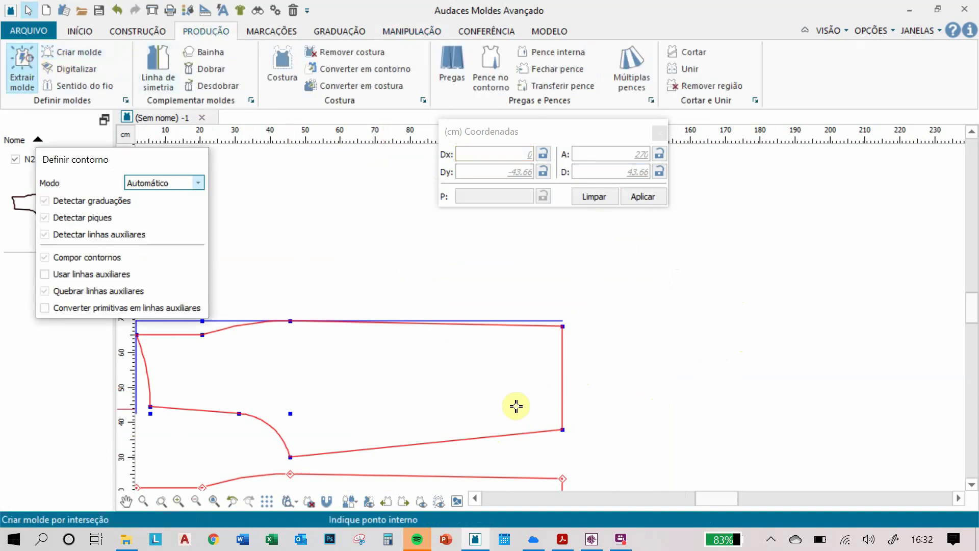
pyautogui.click(357, 374)
pyautogui.rightClick(395, 363)
pyautogui.scroll(-1, 422, 326)
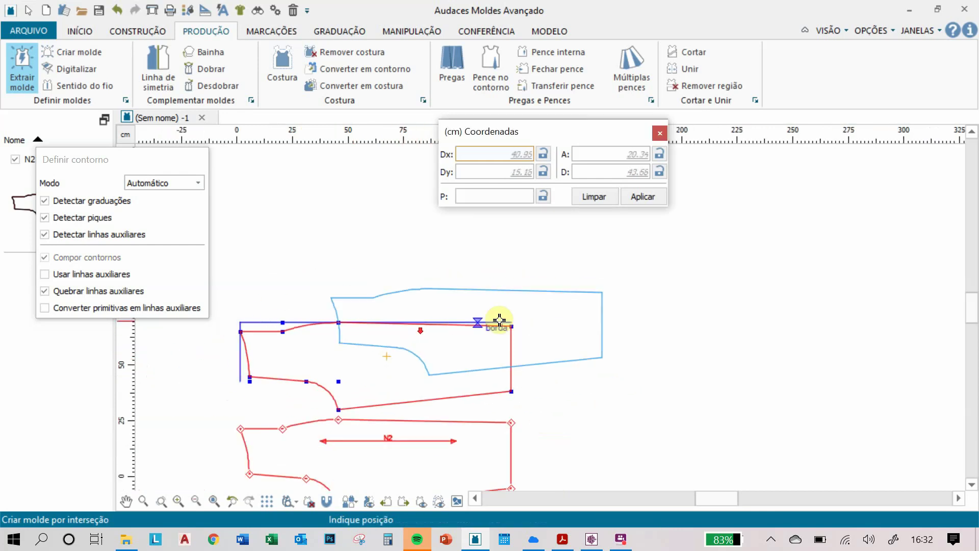
pyautogui.click(699, 399)
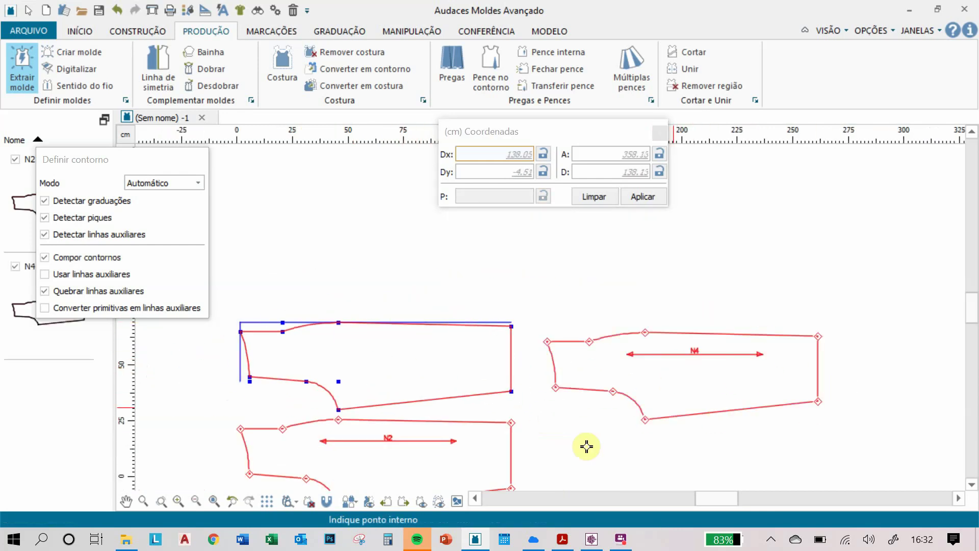
pyautogui.moveTo(587, 446); pyautogui.dragTo(577, 304, button='middle')
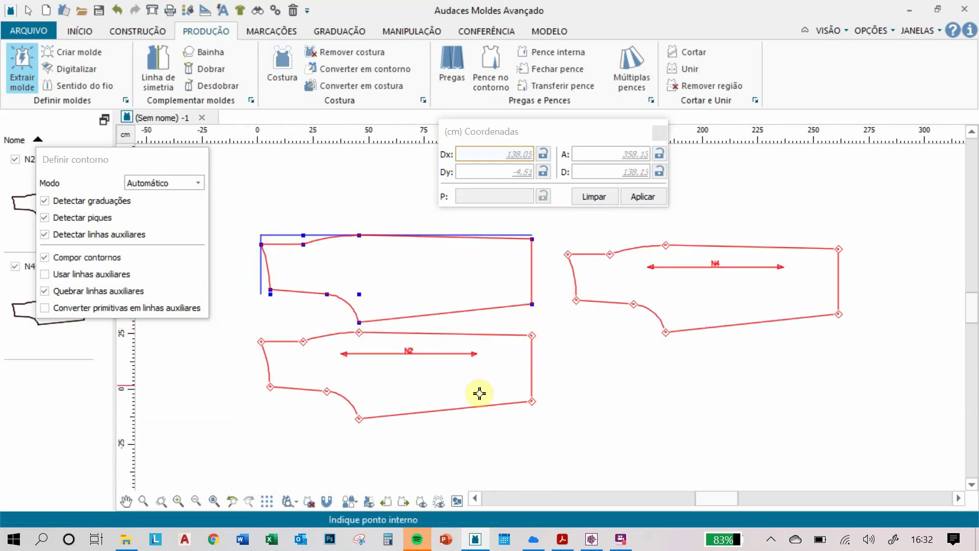
pyautogui.press('Escape')
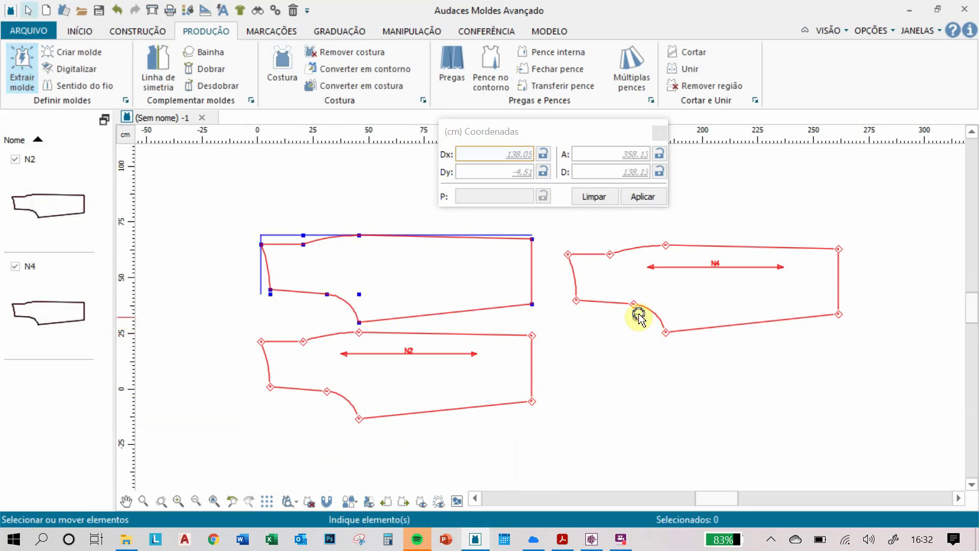
# Step: Delete the duplicate pattern piece to the right of the drawing
pyautogui.click(646, 307)
pyautogui.press('Delete')
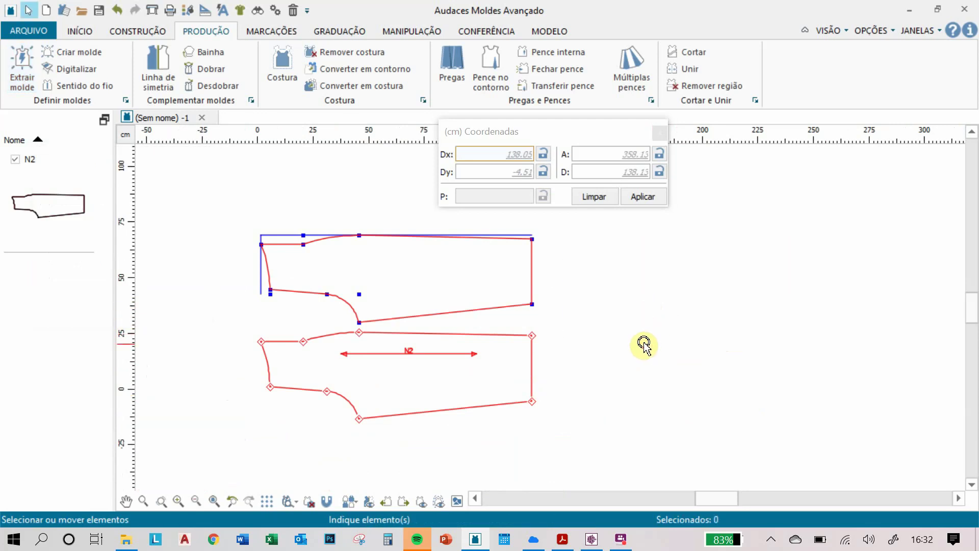
pyautogui.scroll(-1, 644, 346)
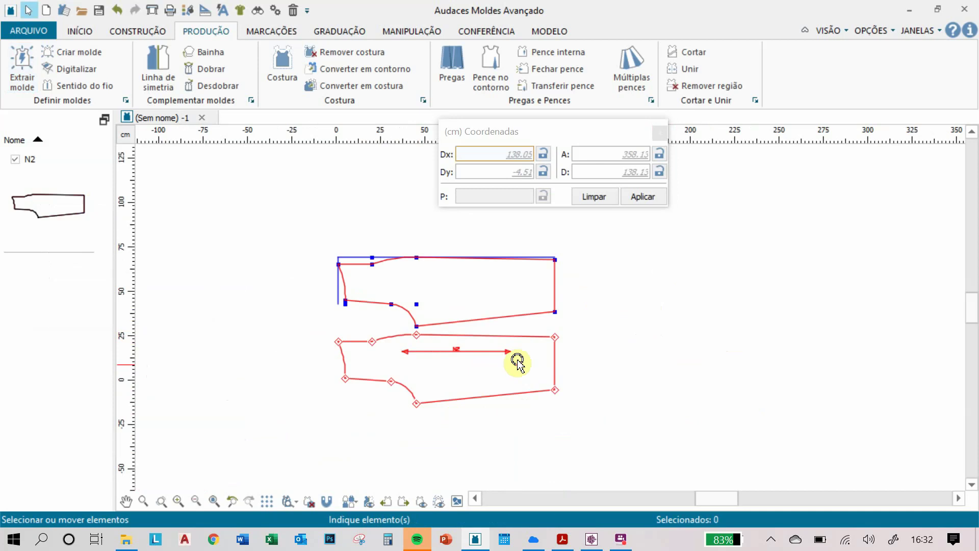
pyautogui.moveTo(641, 308); pyautogui.dragTo(534, 321, button='middle')
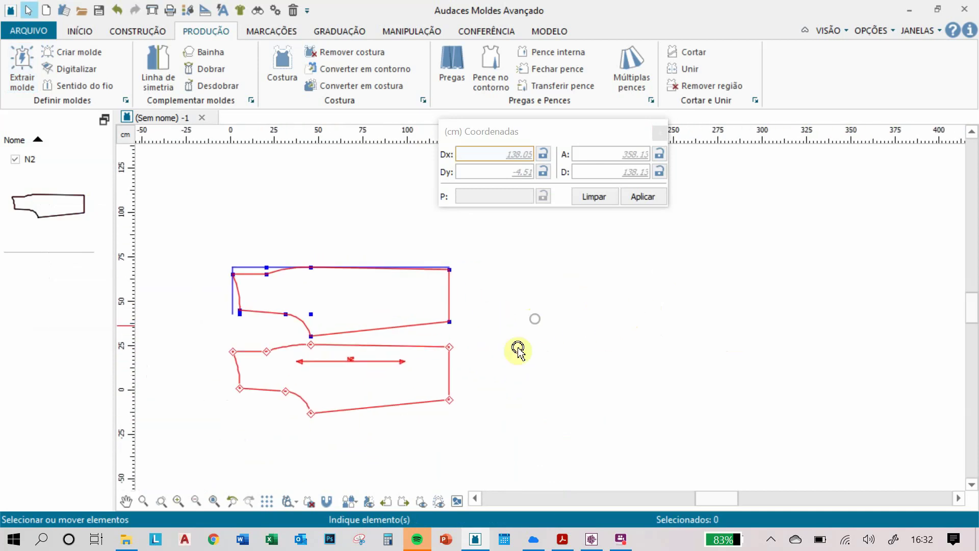
# Step: Switch to the jumpsuit diagram PDF in Acrobat Reader and examine the FRENTE rectangle size, dart instructions and point measurements
pyautogui.click(562, 539)
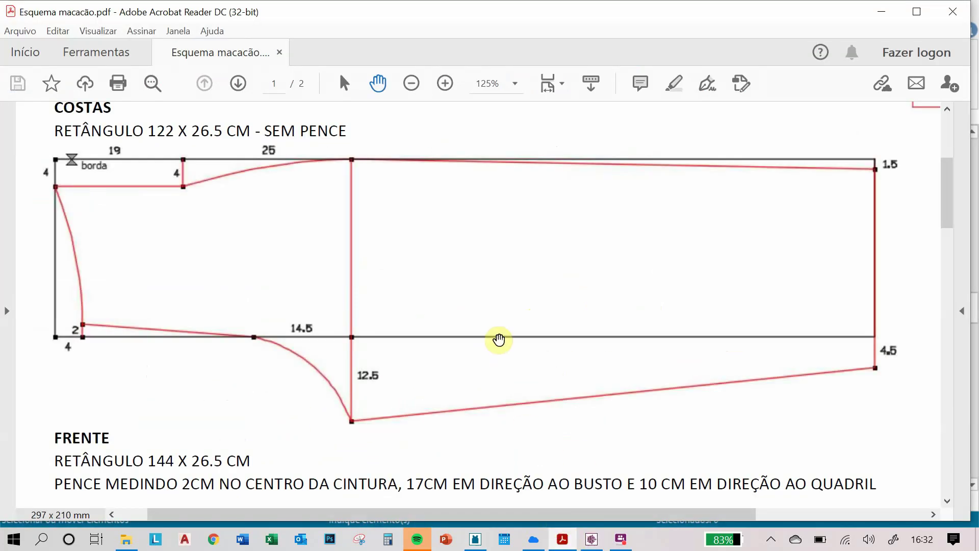
pyautogui.scroll(-4, 482, 338)
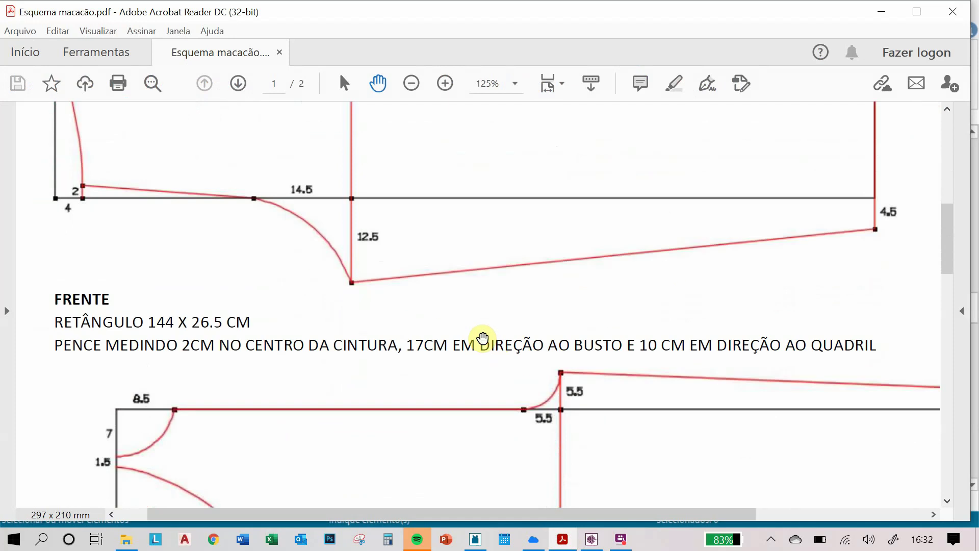
pyautogui.scroll(5, 167, 329)
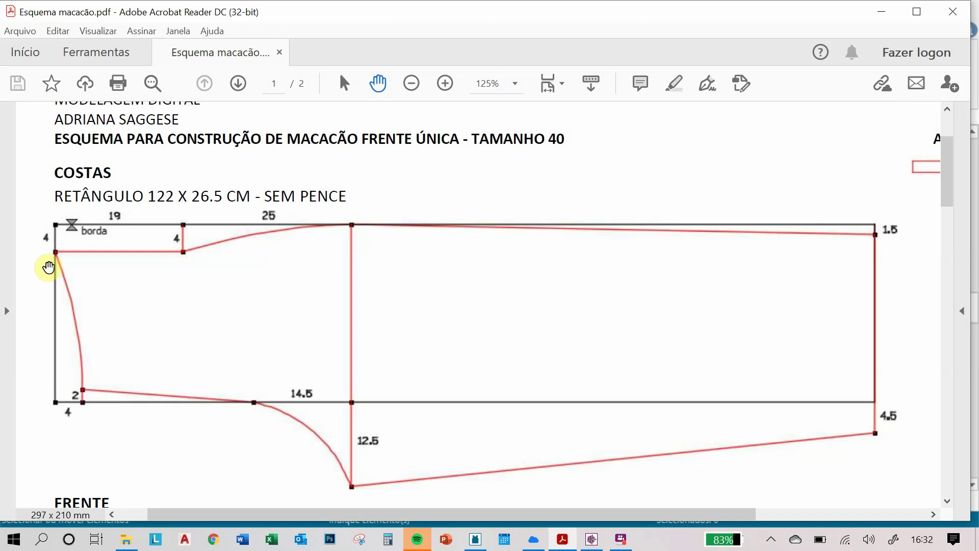
pyautogui.scroll(-2, 142, 323)
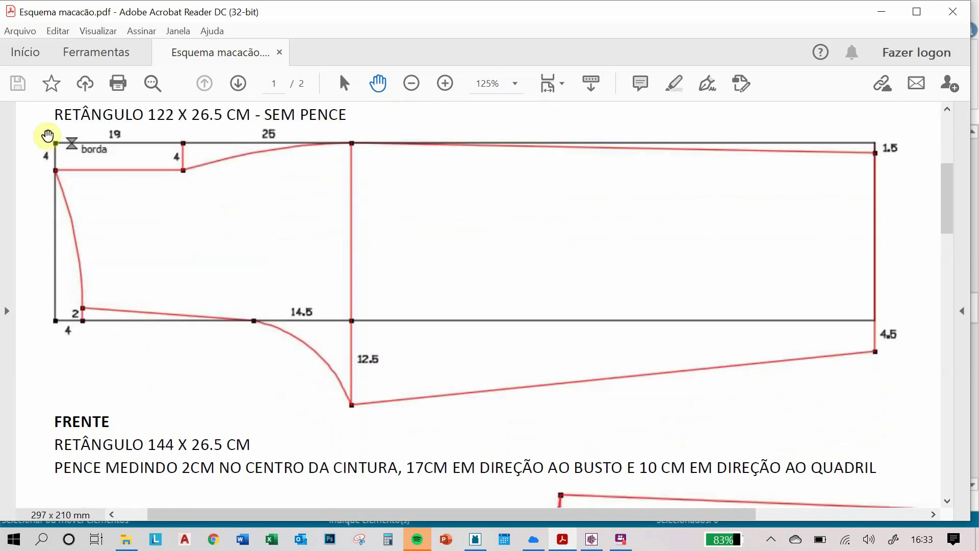
pyautogui.scroll(-3, 320, 354)
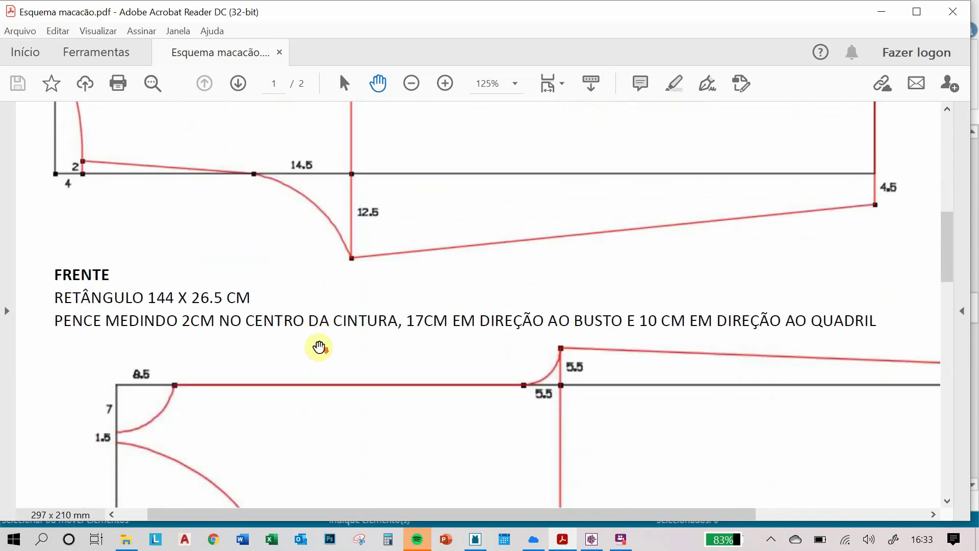
pyautogui.scroll(-1, 320, 347)
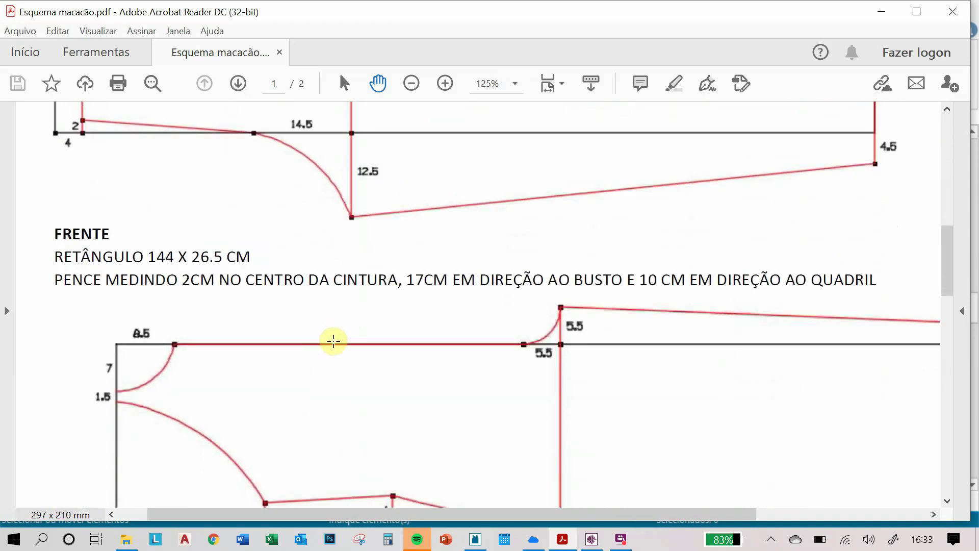
pyautogui.scroll(-1, 362, 266)
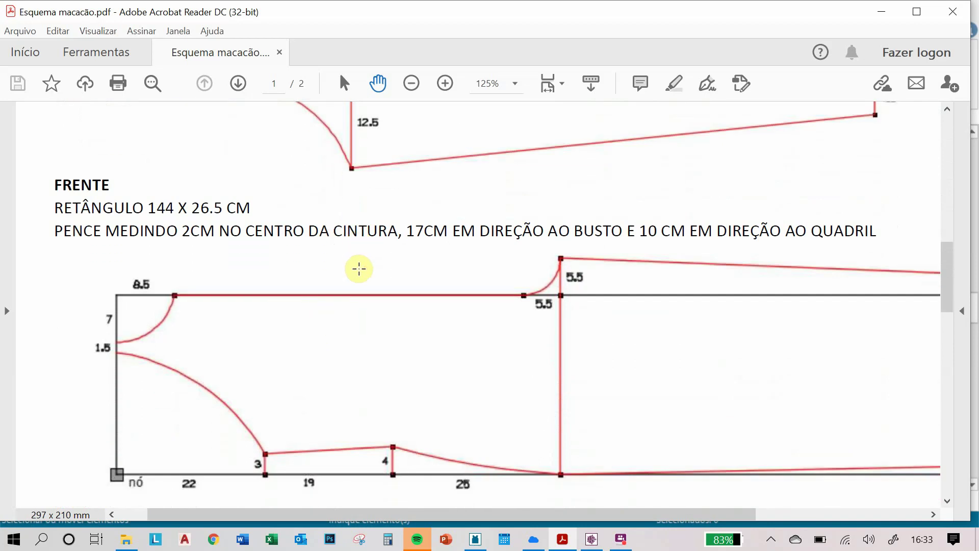
# Step: Check the FRENTE dimensions in the PDF, switch to Audaces Moldes and draw a 144 x 26.5 cm rectangle beside the back drawings
pyautogui.scroll(-1, 359, 268)
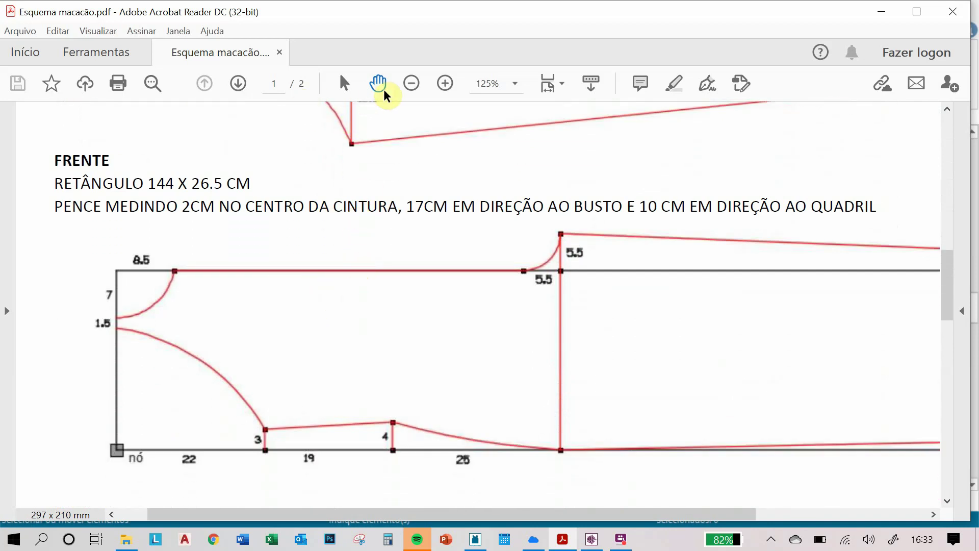
pyautogui.click(412, 83)
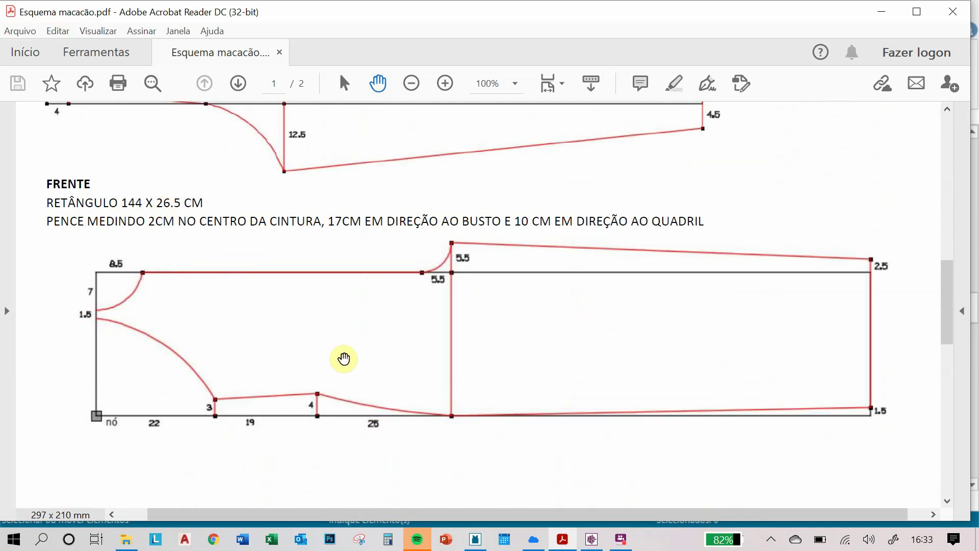
pyautogui.click(590, 540)
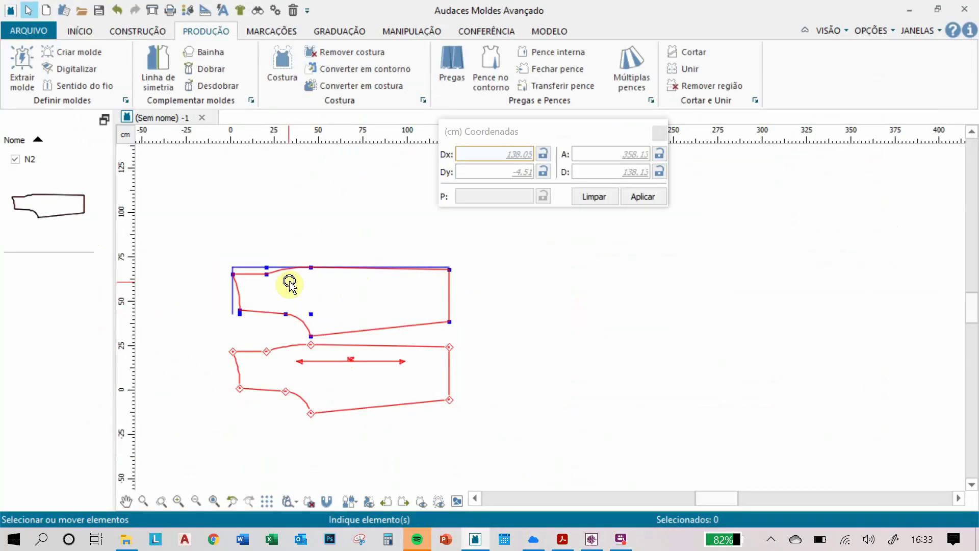
pyautogui.click(127, 32)
pyautogui.click(44, 68)
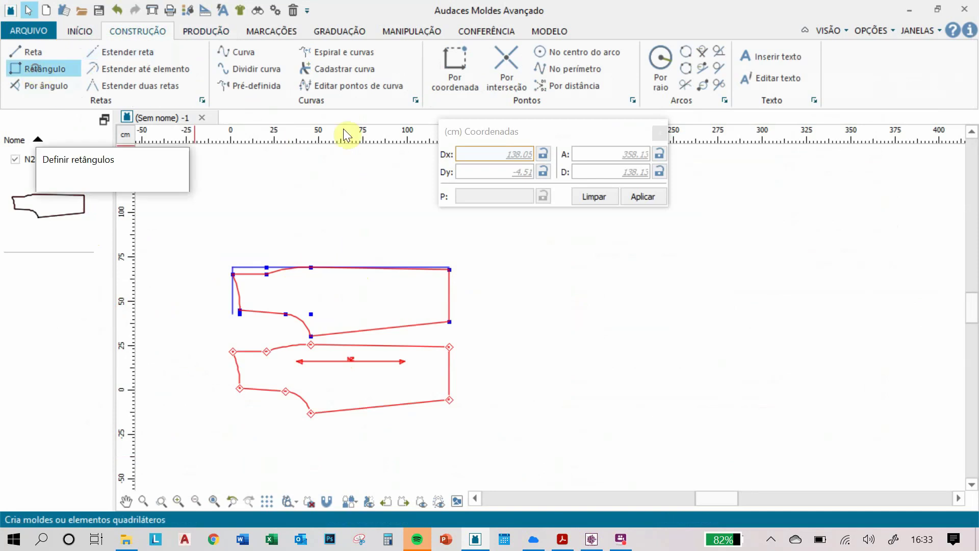
pyautogui.click(467, 154)
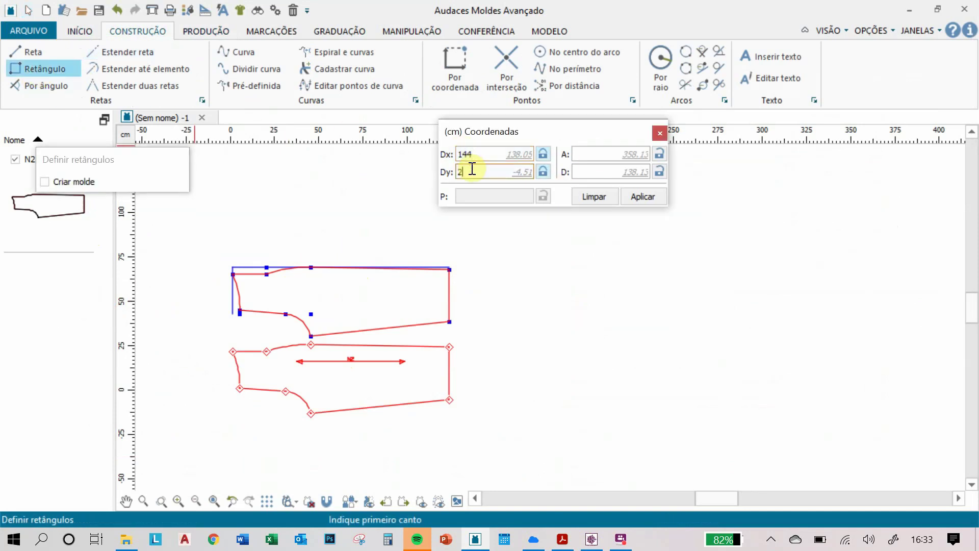
pyautogui.click(643, 197)
pyautogui.click(560, 355)
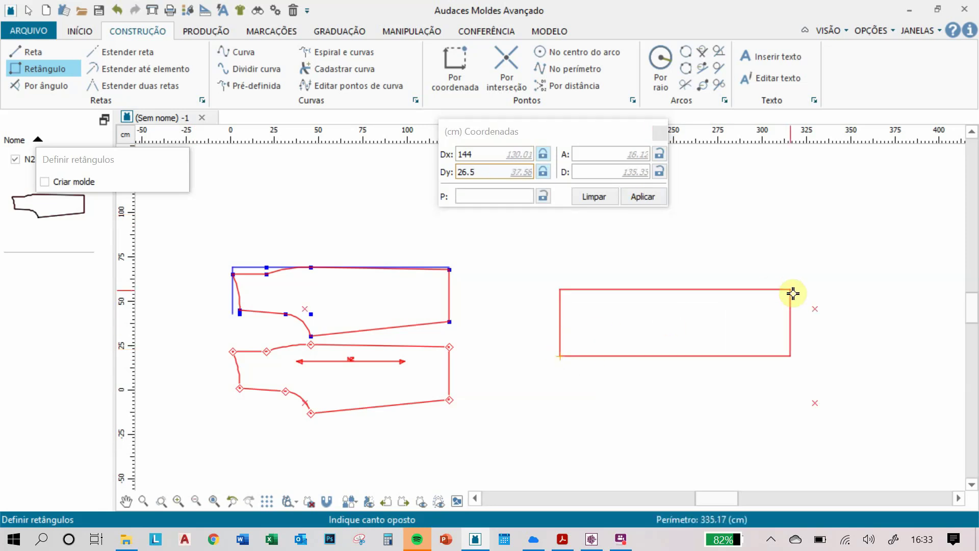
pyautogui.click(817, 305)
pyautogui.press('Escape')
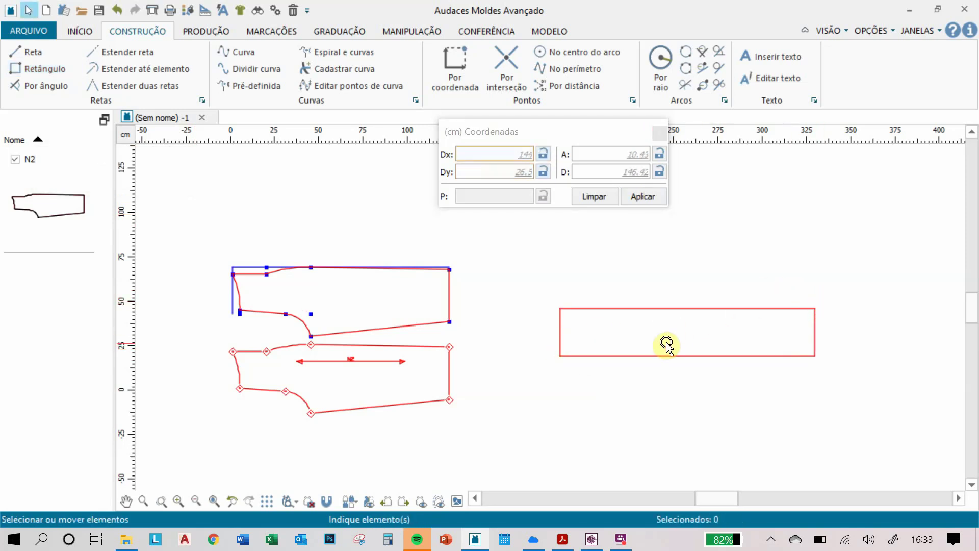
# Step: Check the front diagram in Acrobat Reader and add a coordinate point 8.5 cm along the rectangle's upper edge from its upper-left corner
pyautogui.scroll(3, 667, 341)
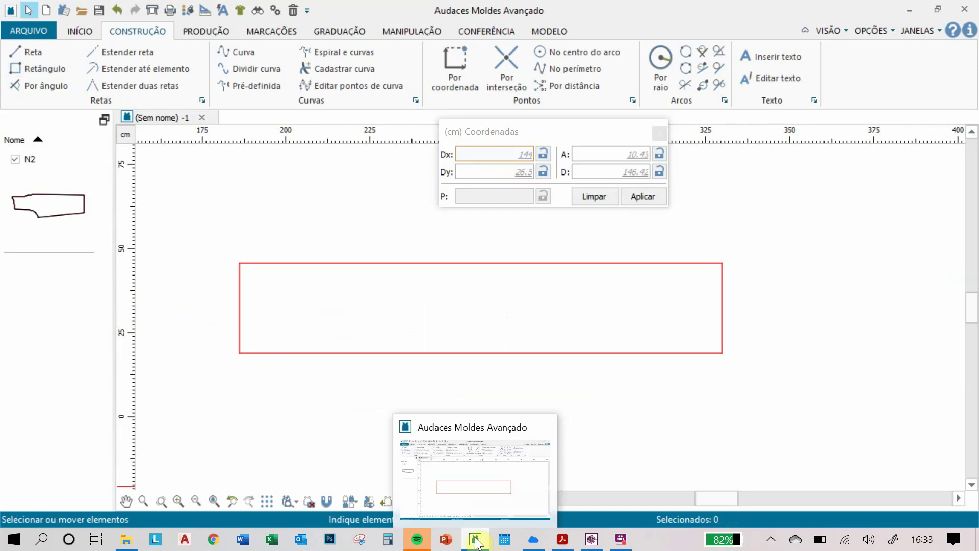
pyautogui.click(563, 539)
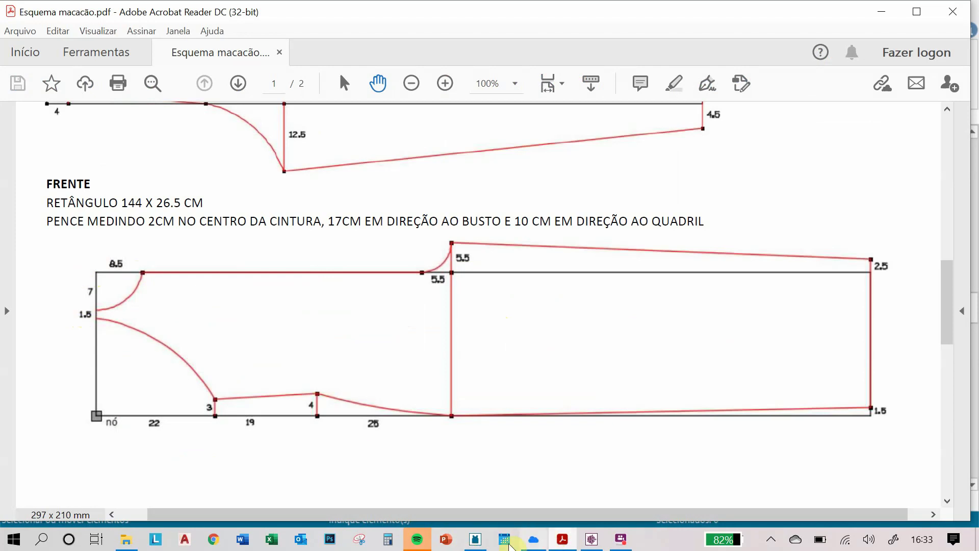
pyautogui.click(475, 539)
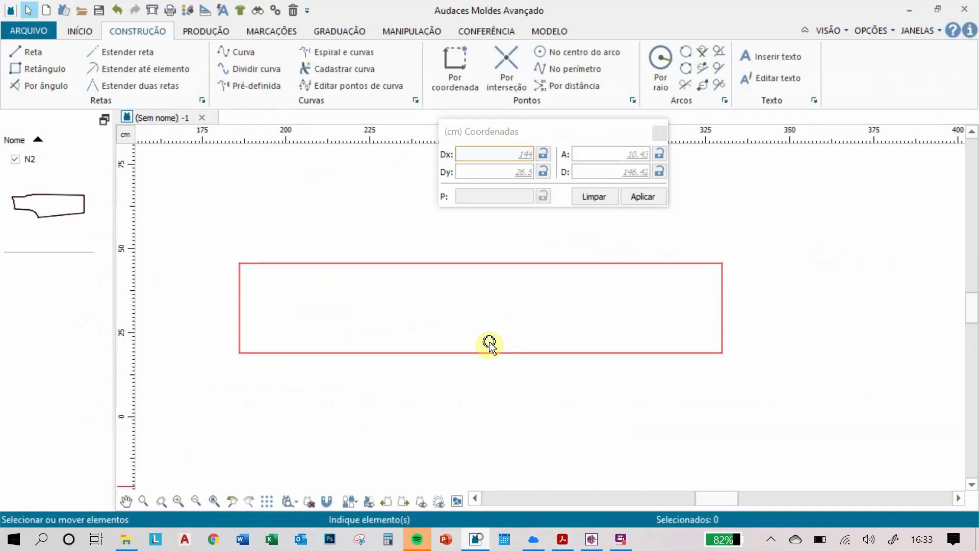
pyautogui.click(455, 65)
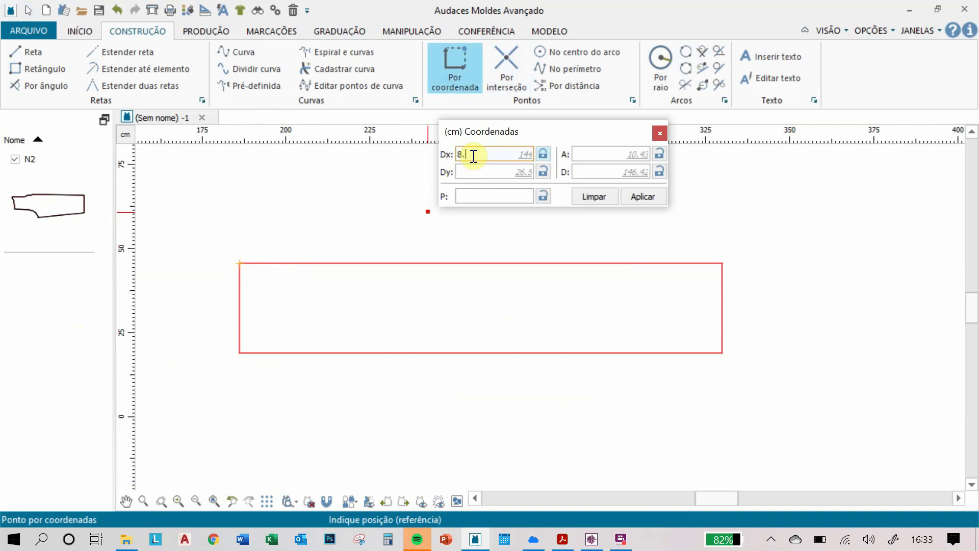
pyautogui.click(631, 201)
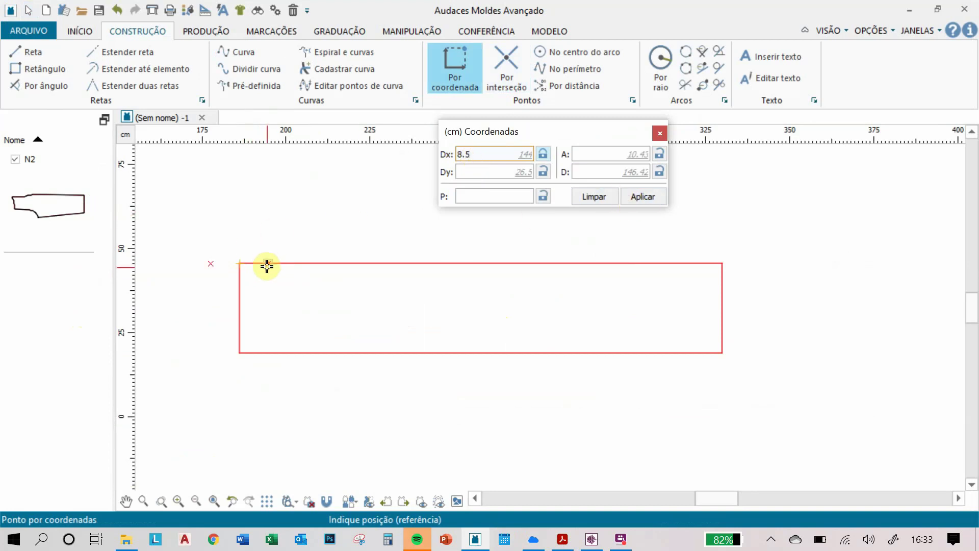
# Step: Add a coordinate point on the rectangle's left edge, 7 cm below the upper-left corner
pyautogui.click(239, 264)
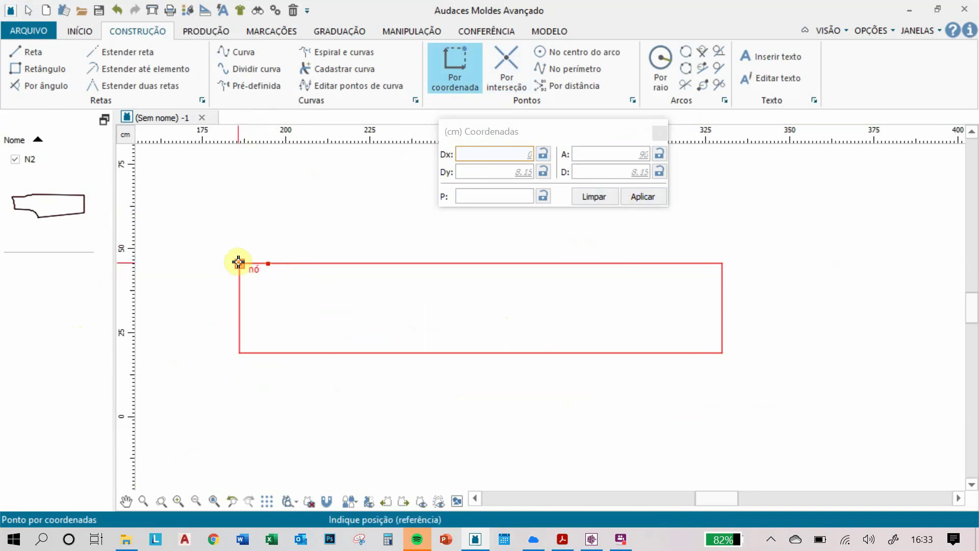
pyautogui.click(470, 170)
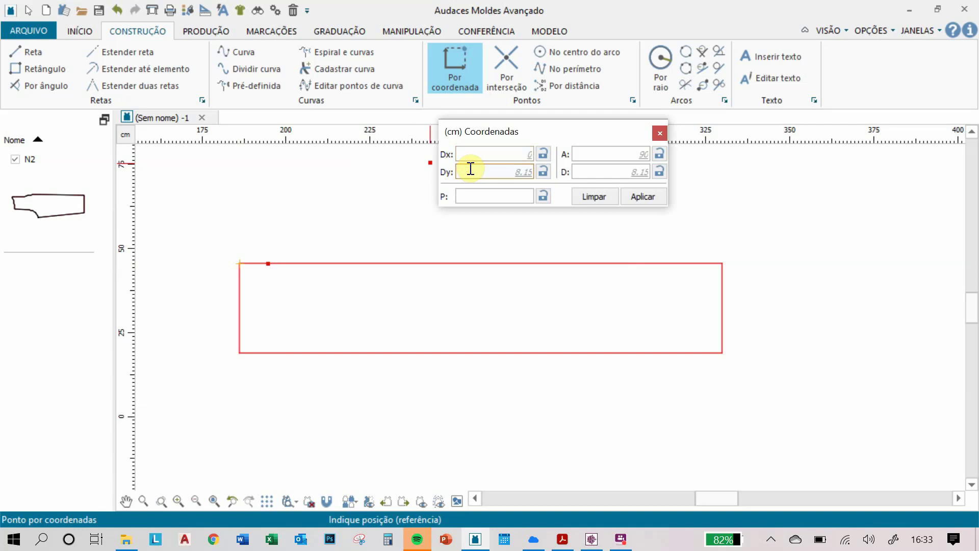
pyautogui.click(629, 202)
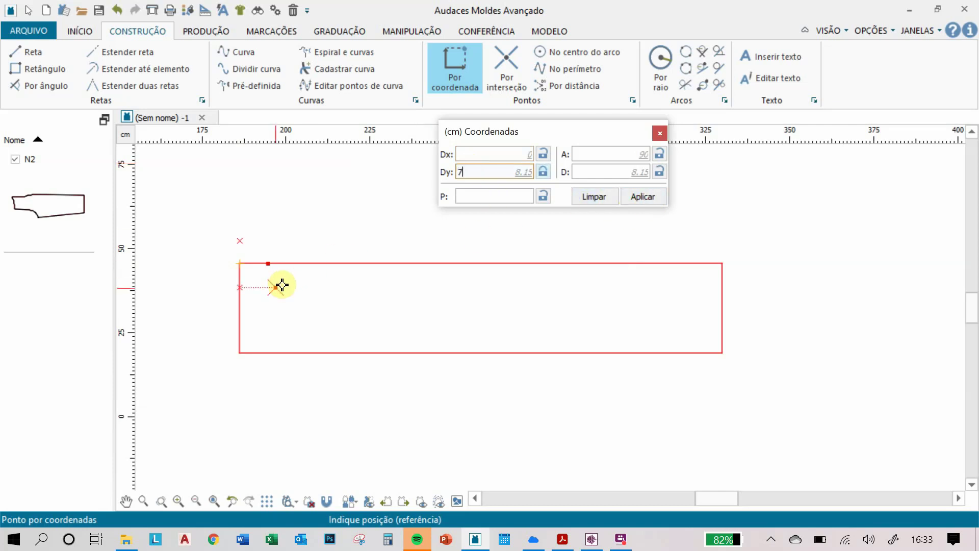
pyautogui.click(240, 287)
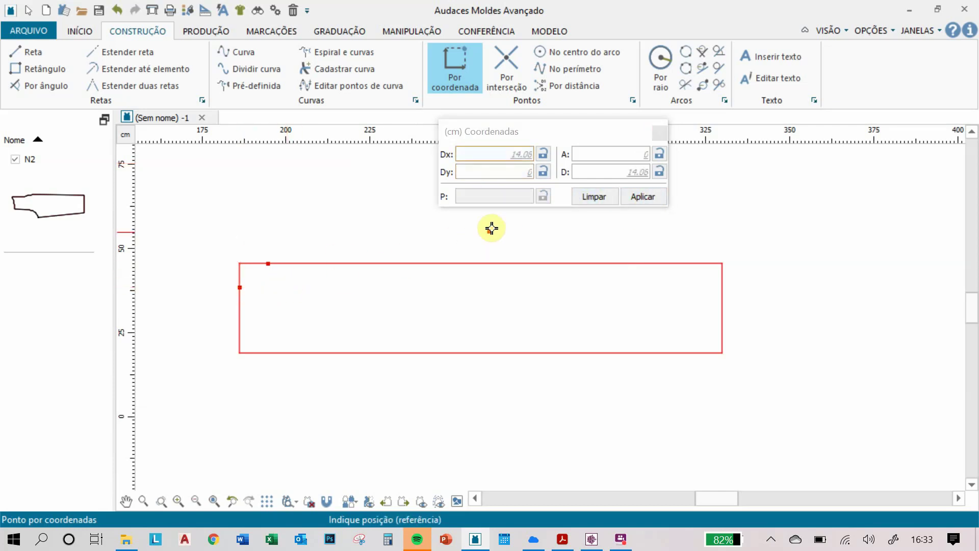
# Step: Consult the front diagram in Acrobat Reader and add a point on the lower edge 22 cm from the rectangle's lower-left corner
pyautogui.click(564, 540)
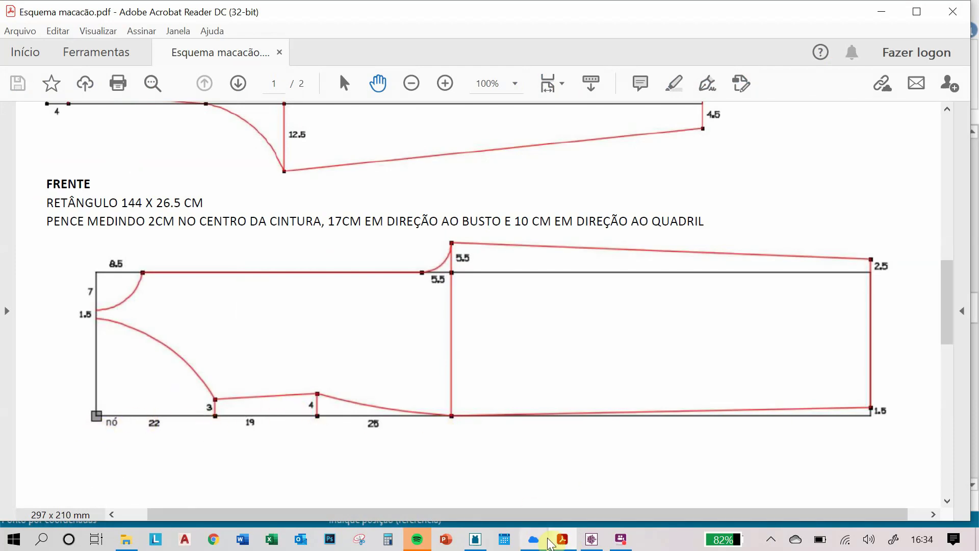
pyautogui.click(475, 539)
pyautogui.click(240, 353)
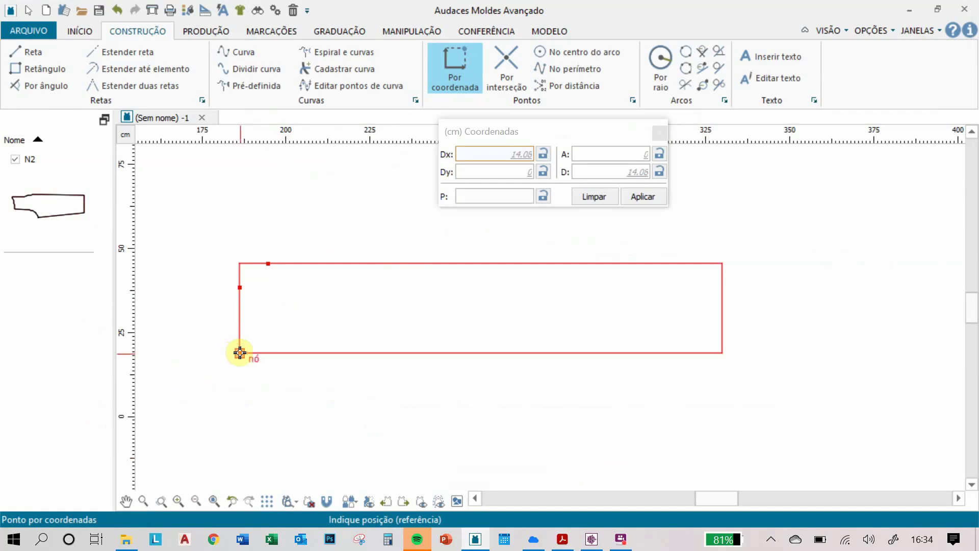
pyautogui.click(478, 153)
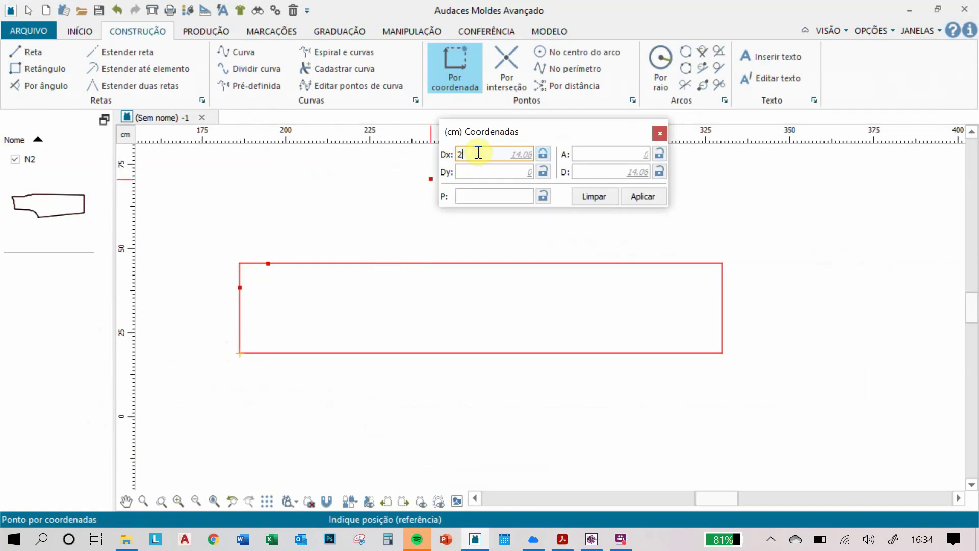
pyautogui.click(315, 351)
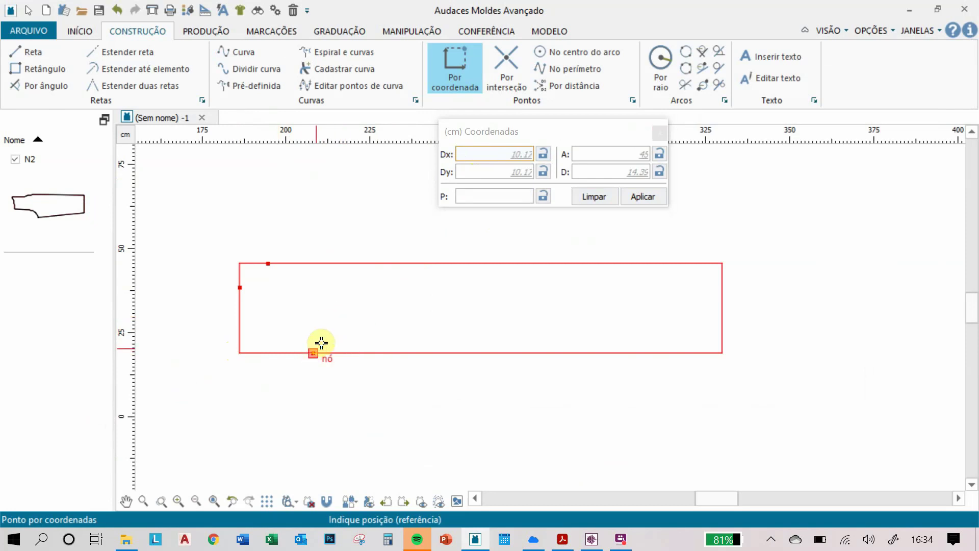
# Step: Add two more coordinate points along the lower edge, 19 cm beyond the 22 cm point and another 25 cm beyond that
pyautogui.click(479, 154)
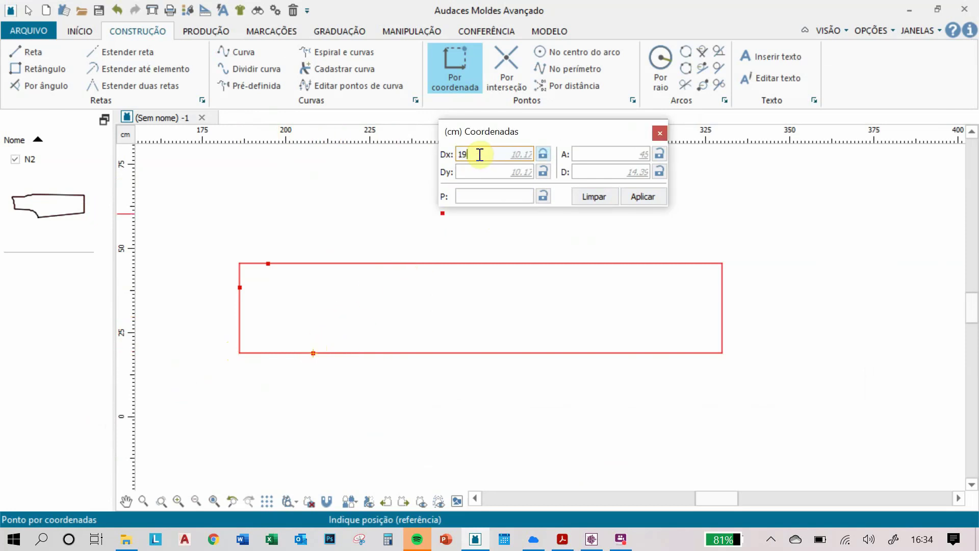
pyautogui.click(377, 352)
pyautogui.click(376, 352)
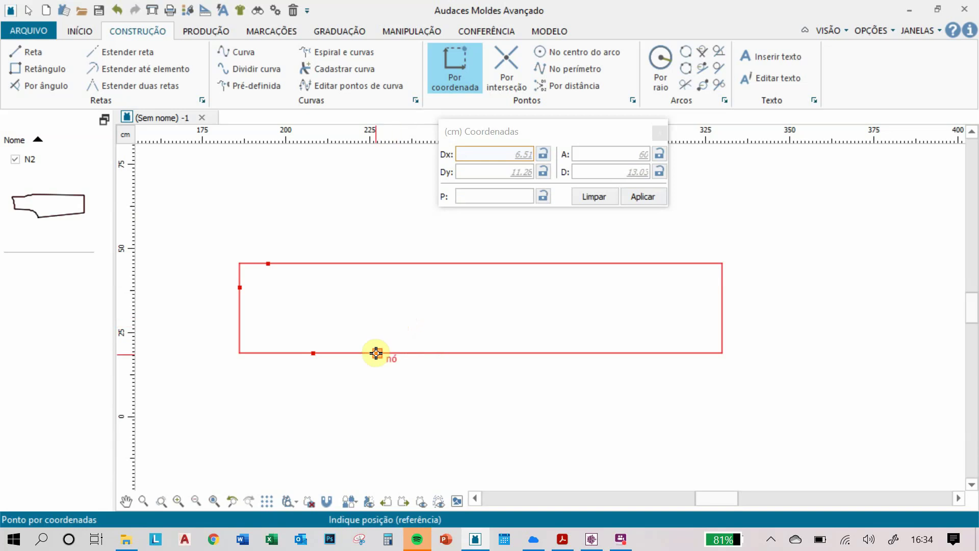
pyautogui.click(475, 156)
pyautogui.write('2')
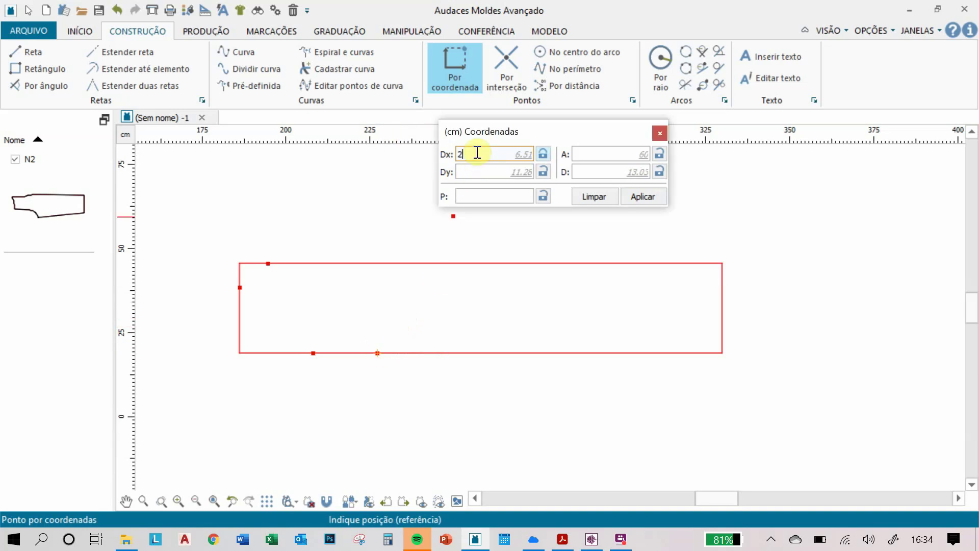
pyautogui.write('5')
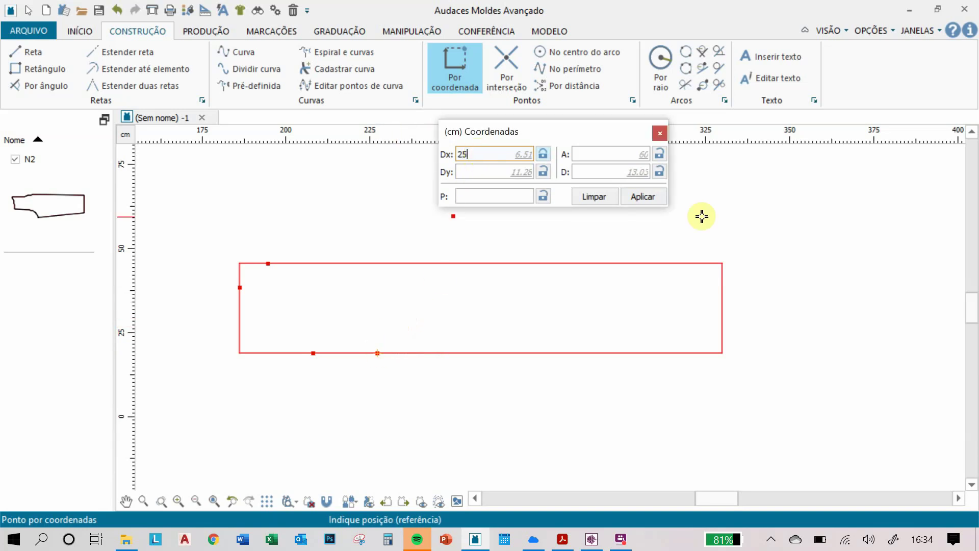
pyautogui.click(459, 353)
# Step: Switch to the PDF in Acrobat Reader to review the remaining front measurements, and return to Audaces Moldes
pyautogui.scroll(-3, 466, 240)
pyautogui.moveTo(465, 241); pyautogui.dragTo(702, 315, button='middle')
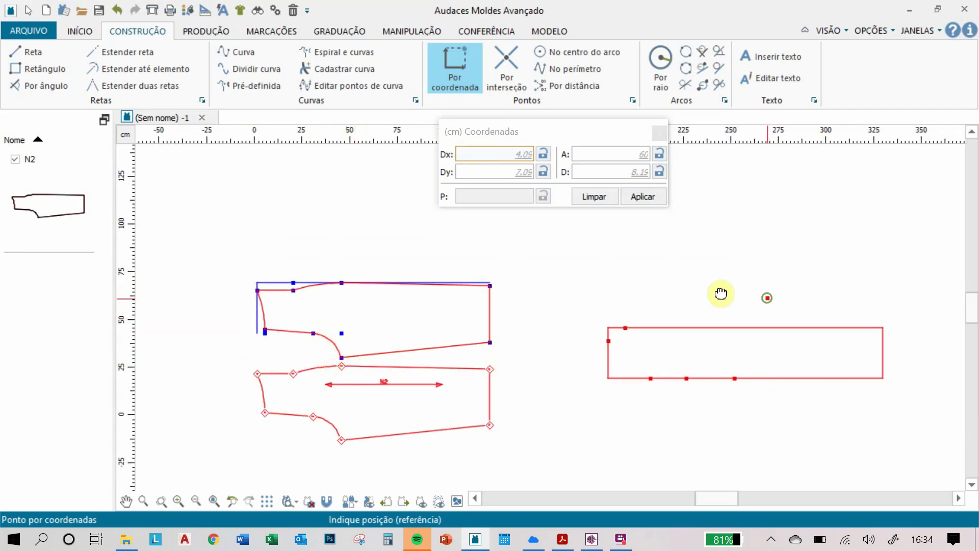
pyautogui.moveTo(721, 293); pyautogui.dragTo(546, 274, button='middle')
pyautogui.click(562, 539)
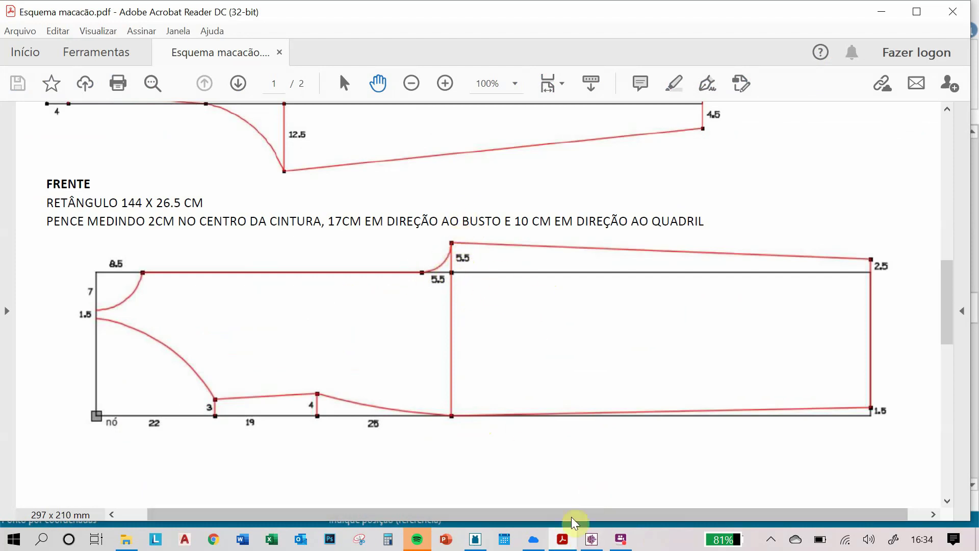
pyautogui.click(475, 539)
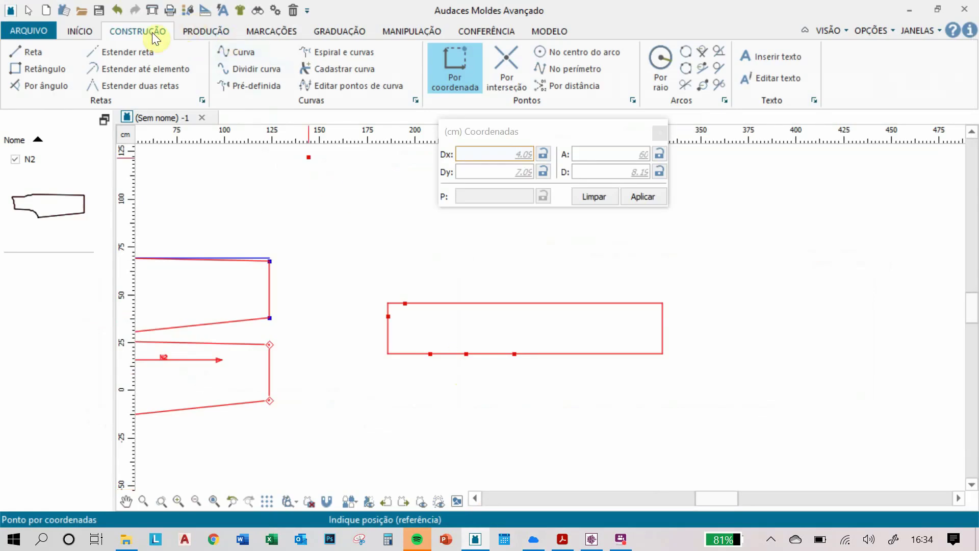
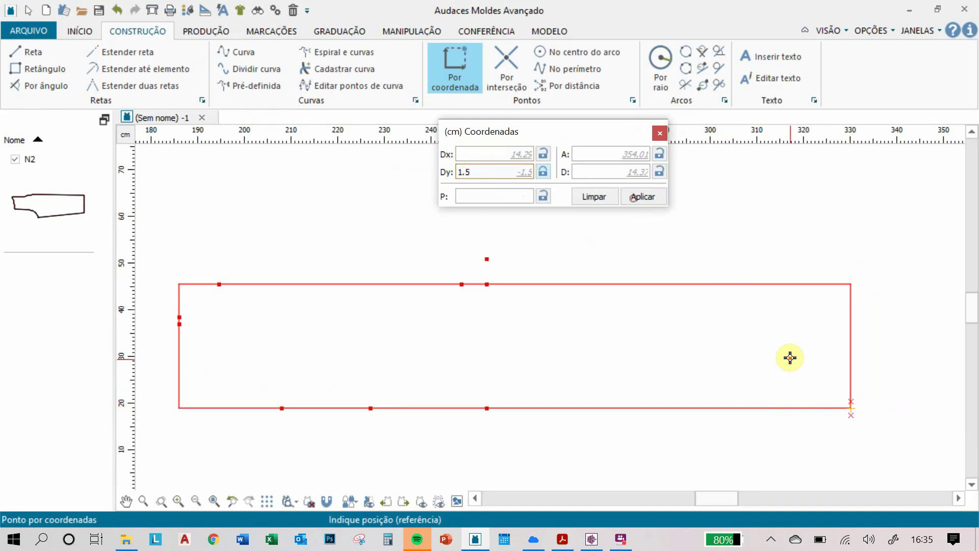
# Step: Place one point 1.5 cm above the rectangle's lower-right corner and another 2.5 cm above its upper-right corner
pyautogui.click(853, 401)
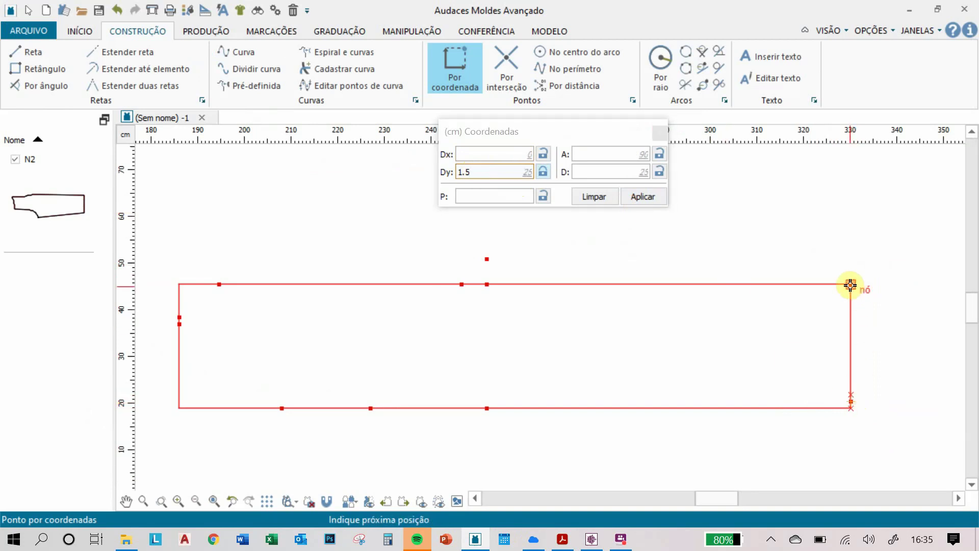
pyautogui.click(461, 172)
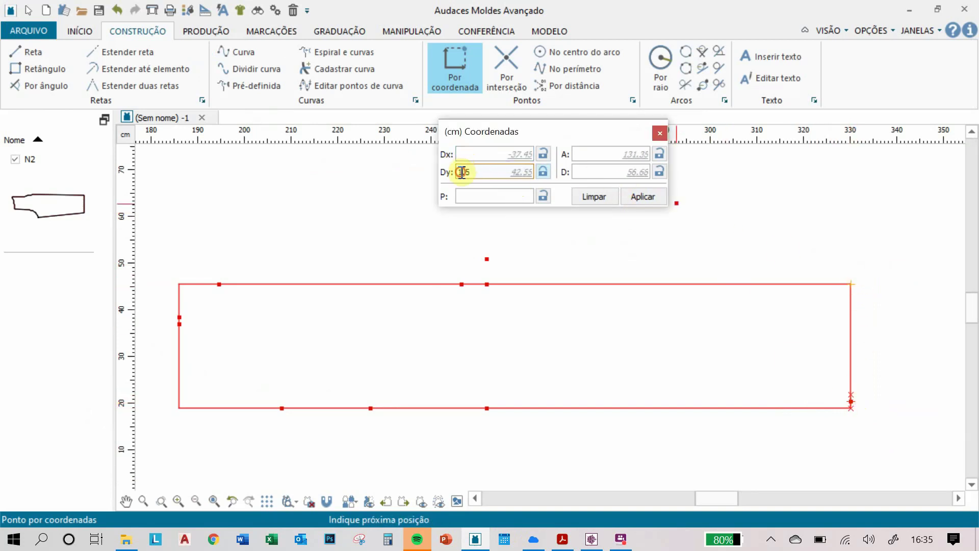
pyautogui.write('2.5')
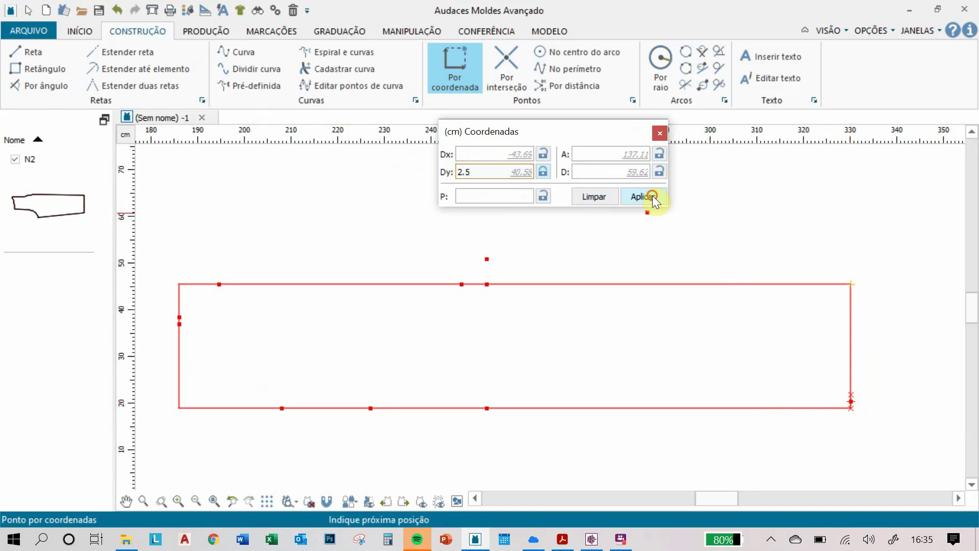
pyautogui.click(848, 265)
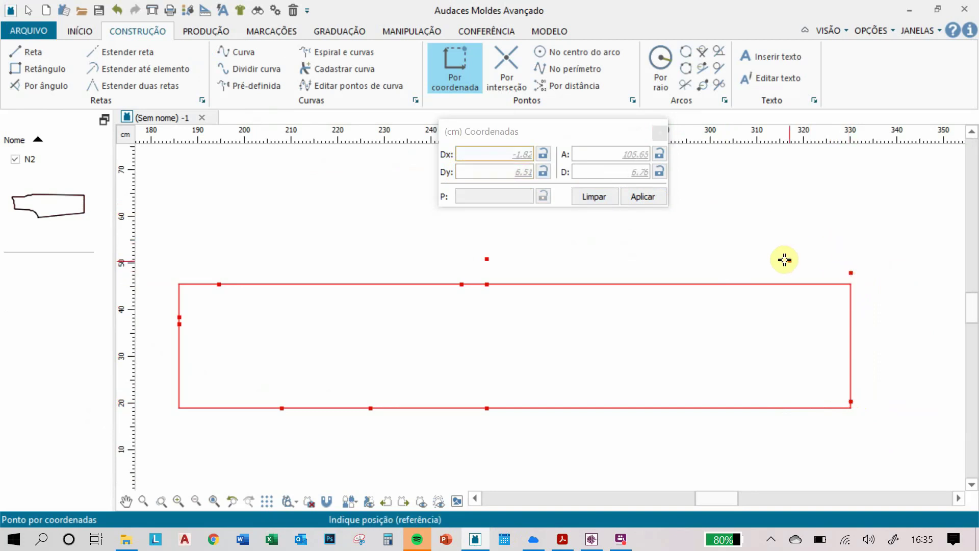
# Step: Check the front diagram in Acrobat Reader, return to Audaces Moldes, and add a point 3 cm above the lower edge's 22 cm point
pyautogui.click(563, 539)
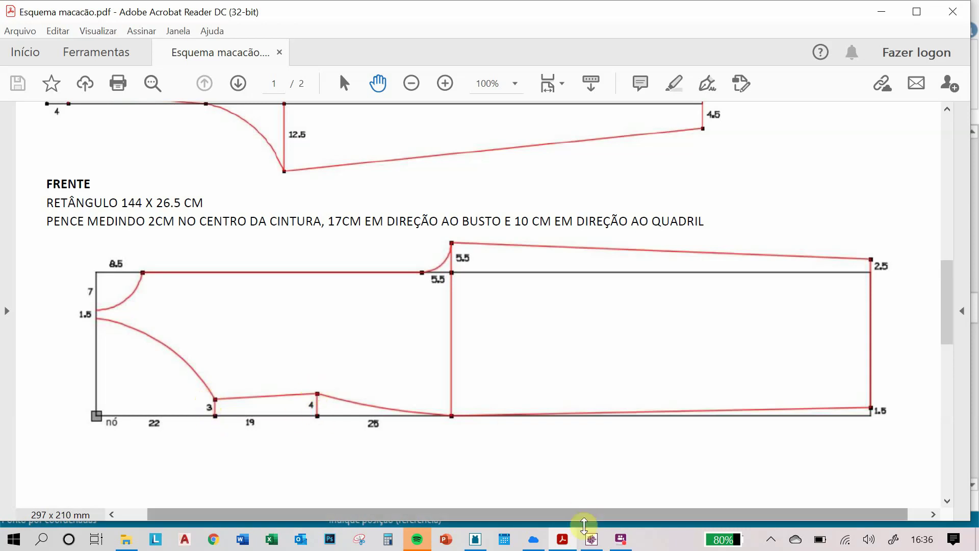
pyautogui.click(475, 539)
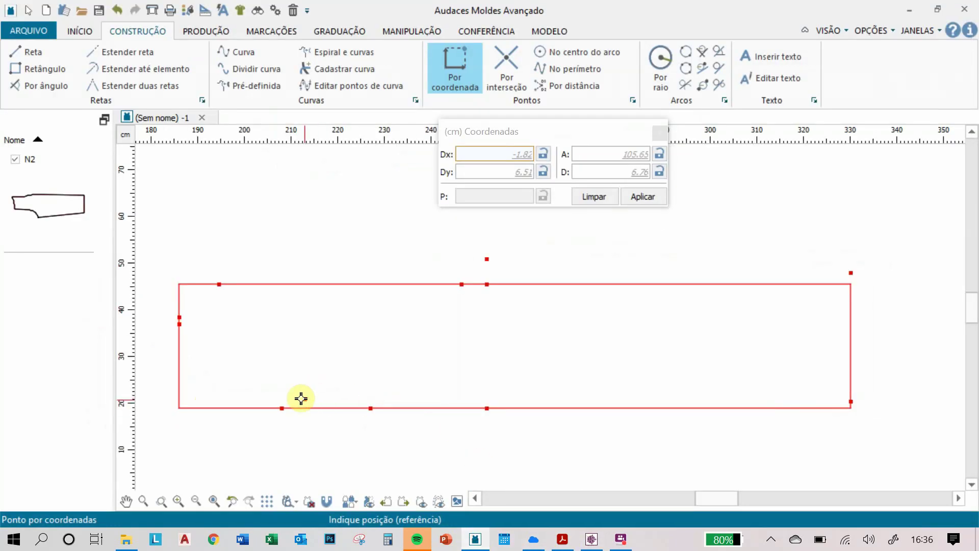
pyautogui.click(282, 406)
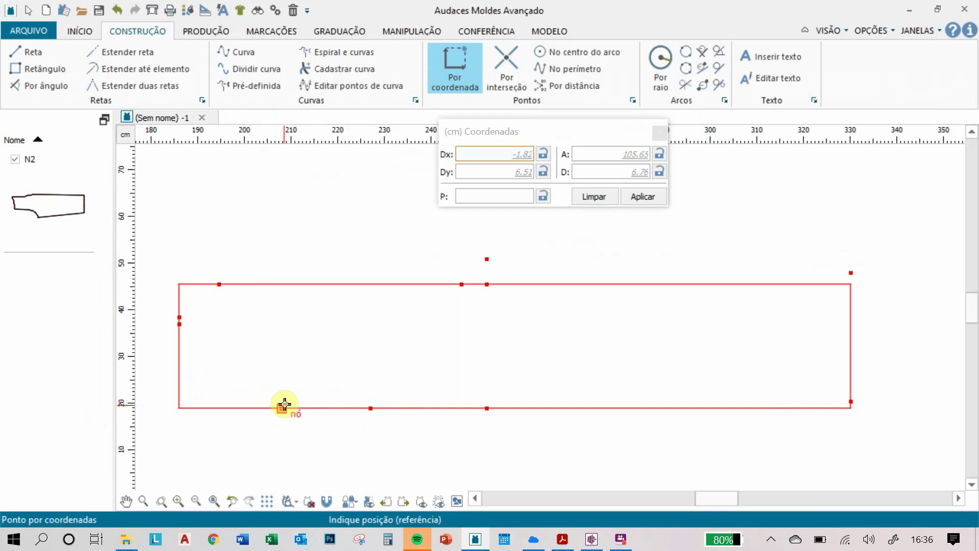
pyautogui.click(470, 172)
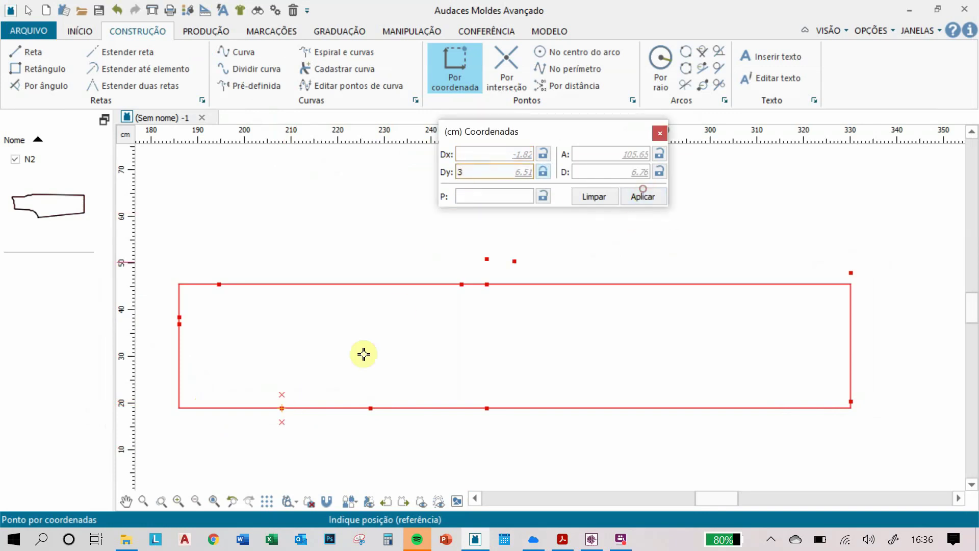
pyautogui.click(282, 394)
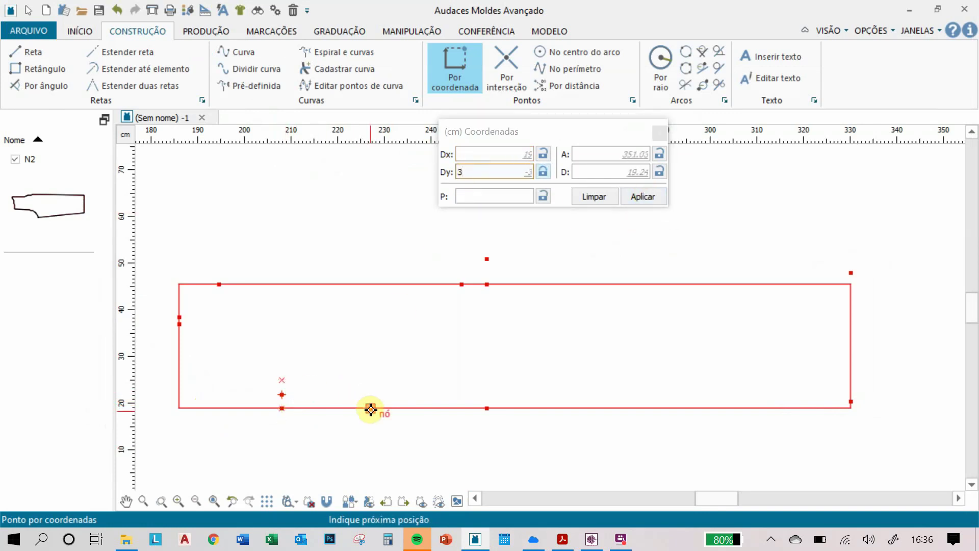
# Step: Add a point 4 cm above the lower-edge point that lies 19 cm beyond the 22 cm point
pyautogui.doubleClick(453, 172)
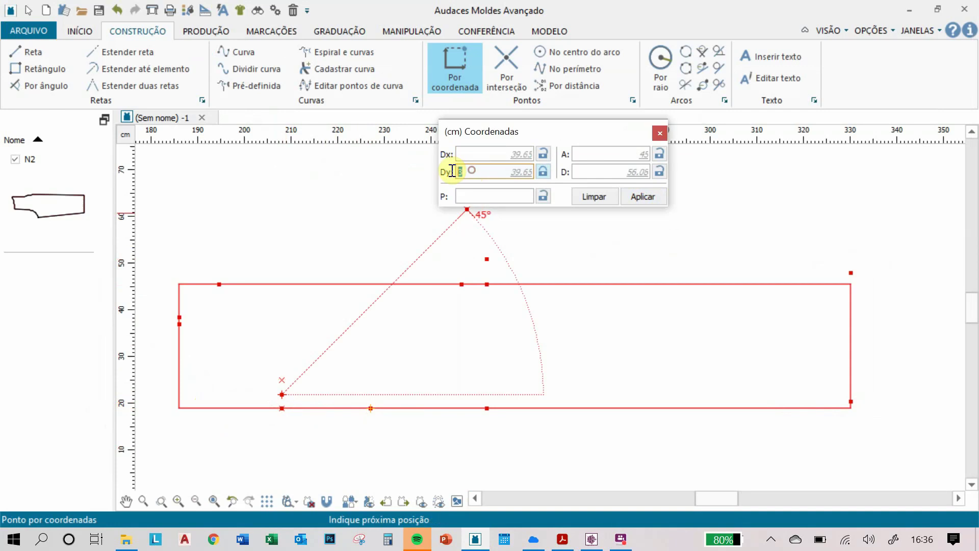
pyautogui.write('4')
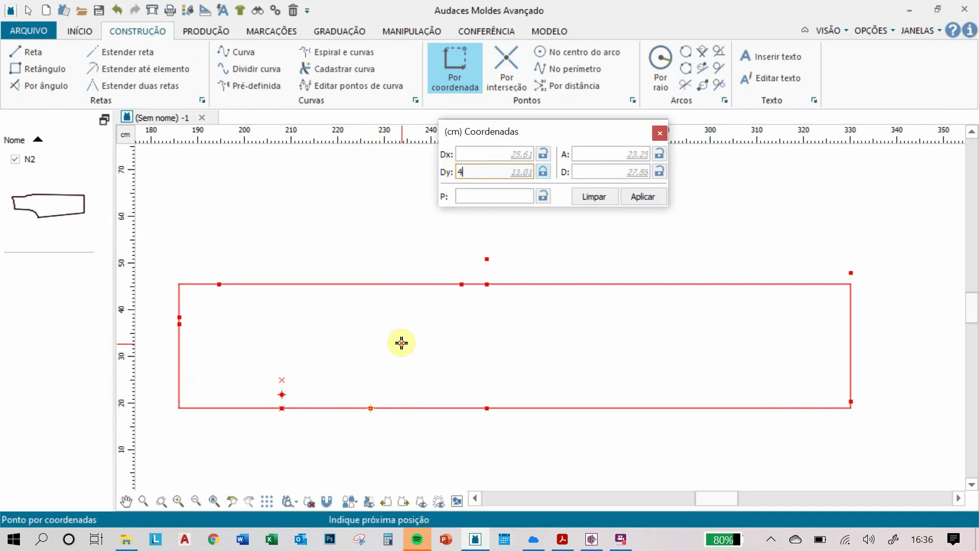
pyautogui.click(372, 387)
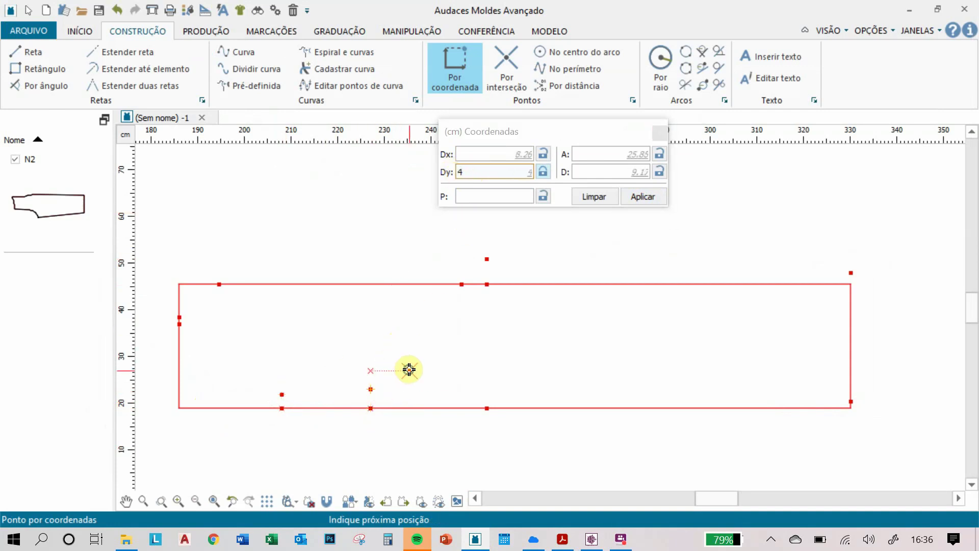
pyautogui.press('Escape')
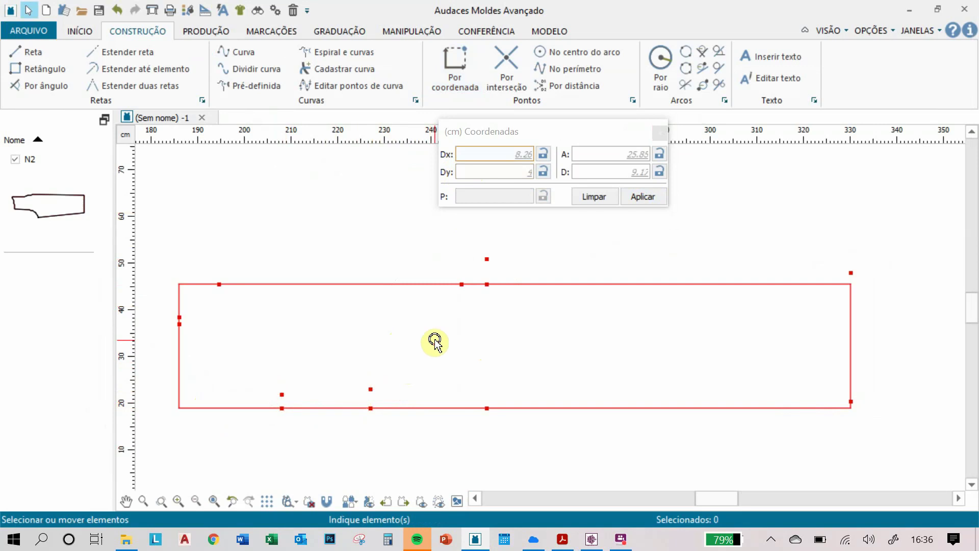
# Step: Set the drawing color to blue (#0000ff) for the pattern outline
pyautogui.click(80, 31)
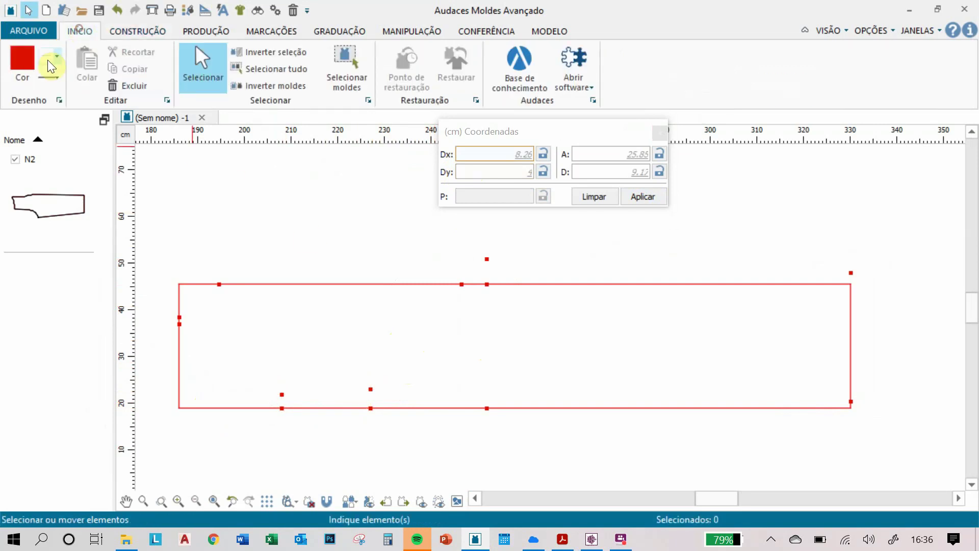
pyautogui.click(22, 59)
pyautogui.click(309, 185)
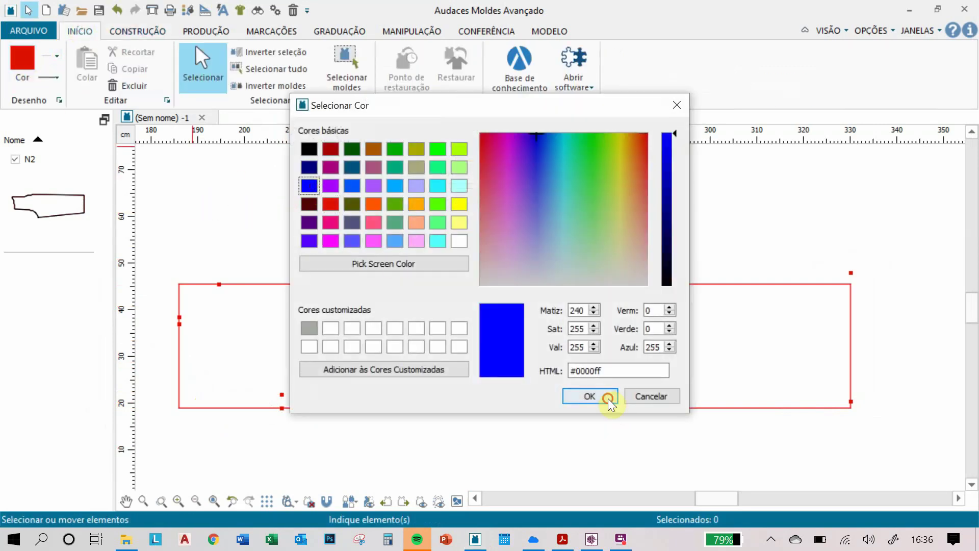
pyautogui.click(606, 397)
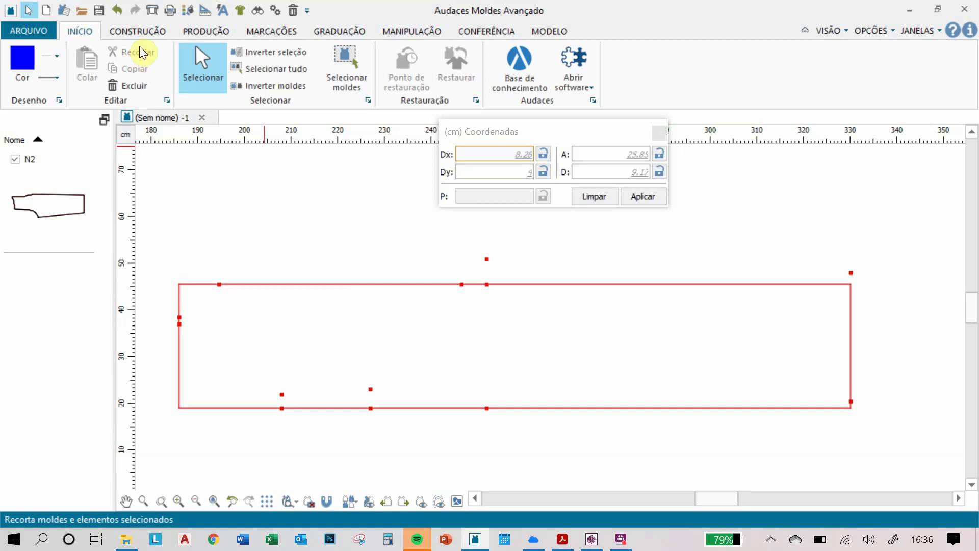
# Step: Consult the front diagram in Acrobat Reader, return to Audaces Moldes, and draw a straight line joining the 3 cm and 4 cm points
pyautogui.click(563, 539)
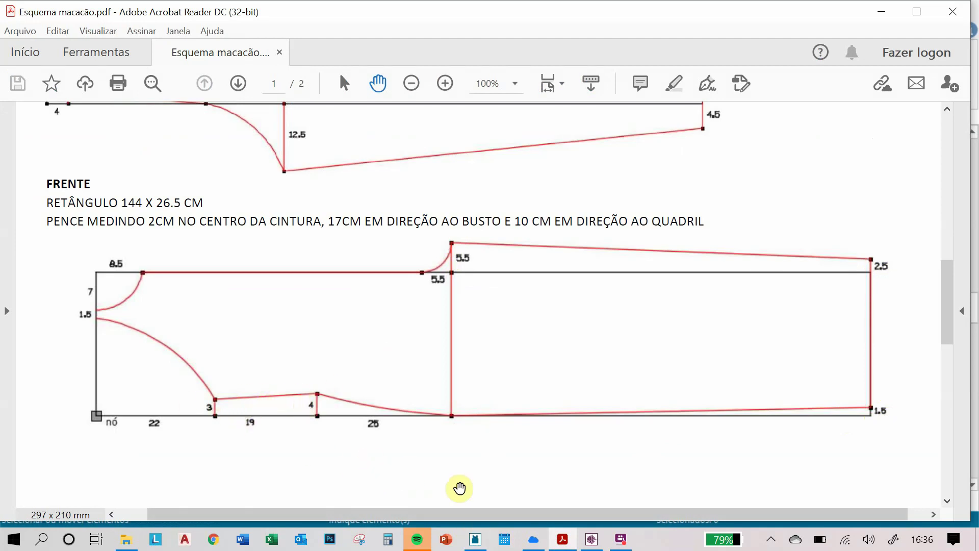
pyautogui.click(476, 539)
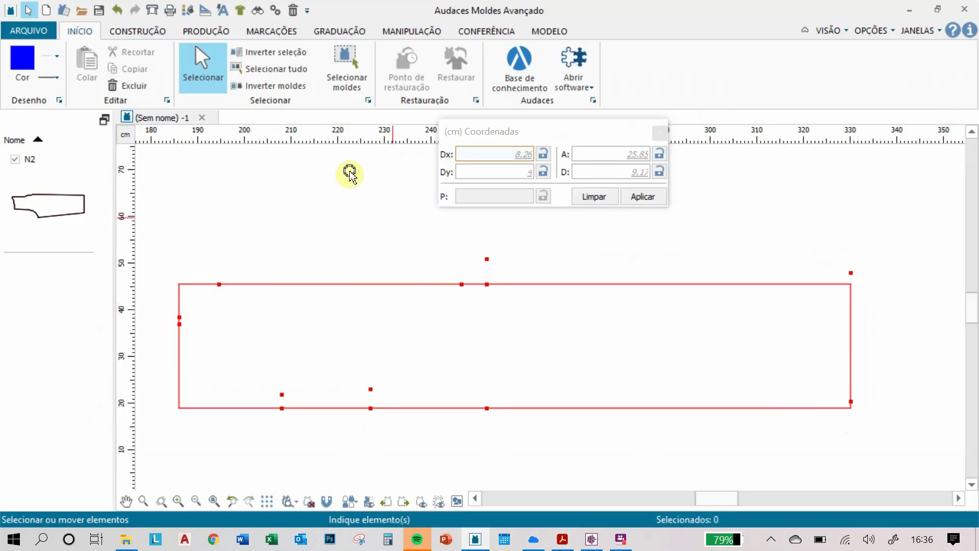
pyautogui.click(138, 31)
pyautogui.click(33, 52)
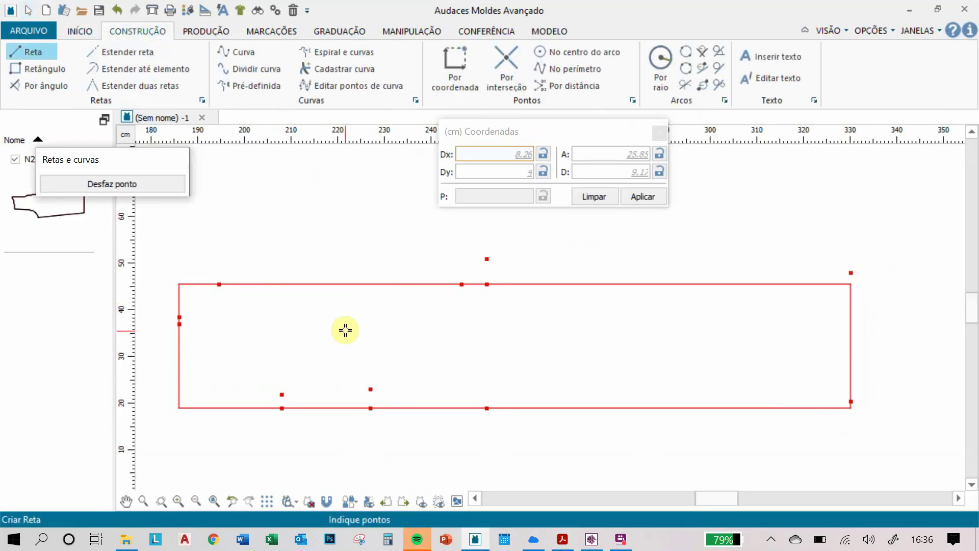
pyautogui.click(282, 395)
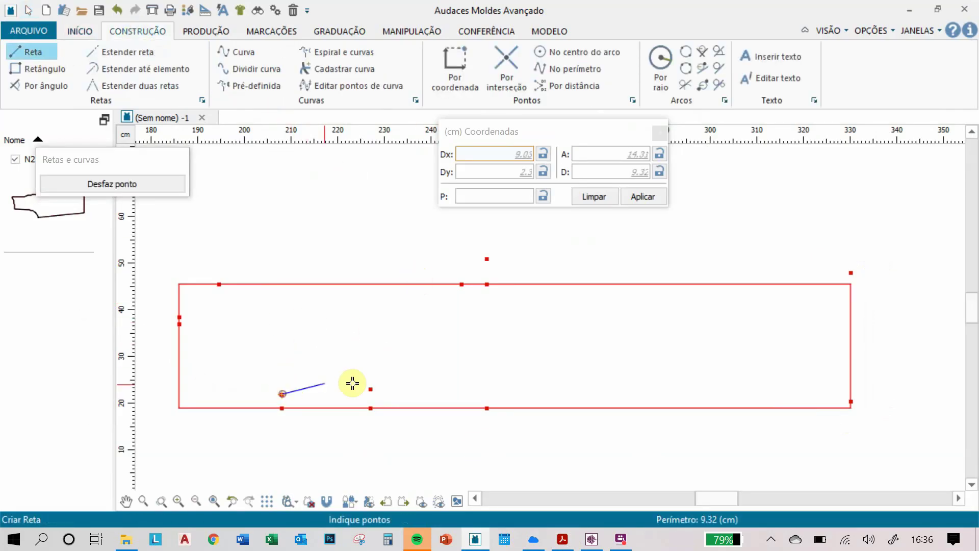
pyautogui.click(381, 379)
# Step: Draw the straight leg outline: the lower seam to the 1.5 cm point, the upper seam to the 2.5 cm point, and the hem joining them
pyautogui.click(486, 410)
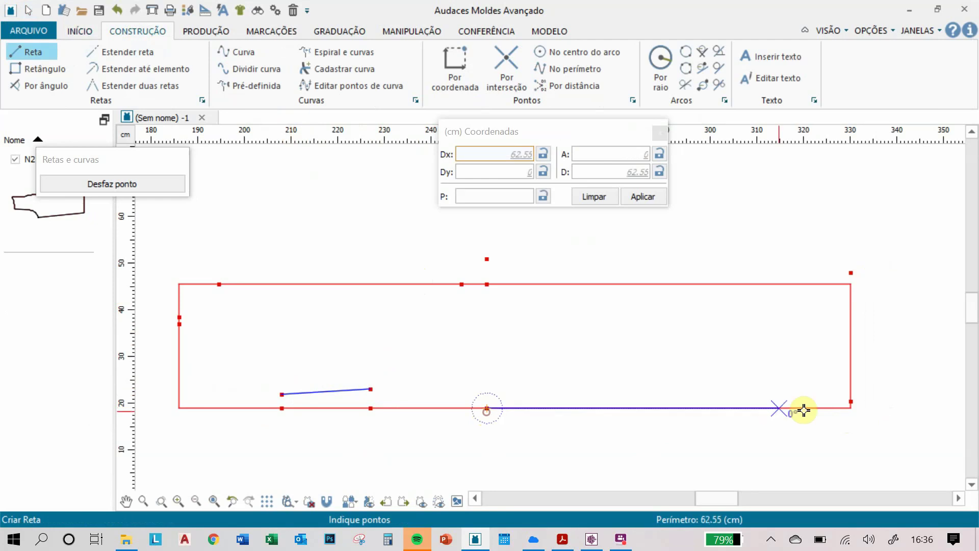
pyautogui.click(850, 400)
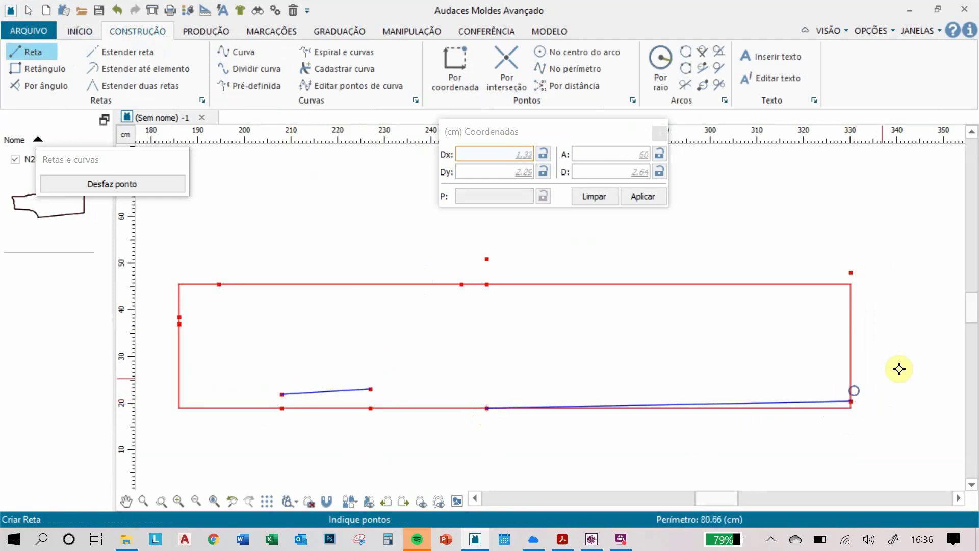
pyautogui.click(493, 258)
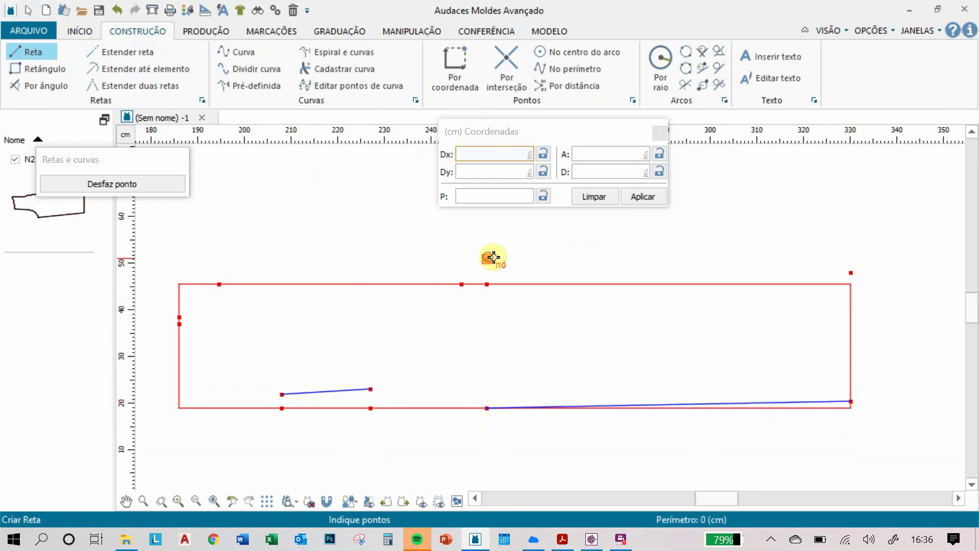
pyautogui.click(850, 273)
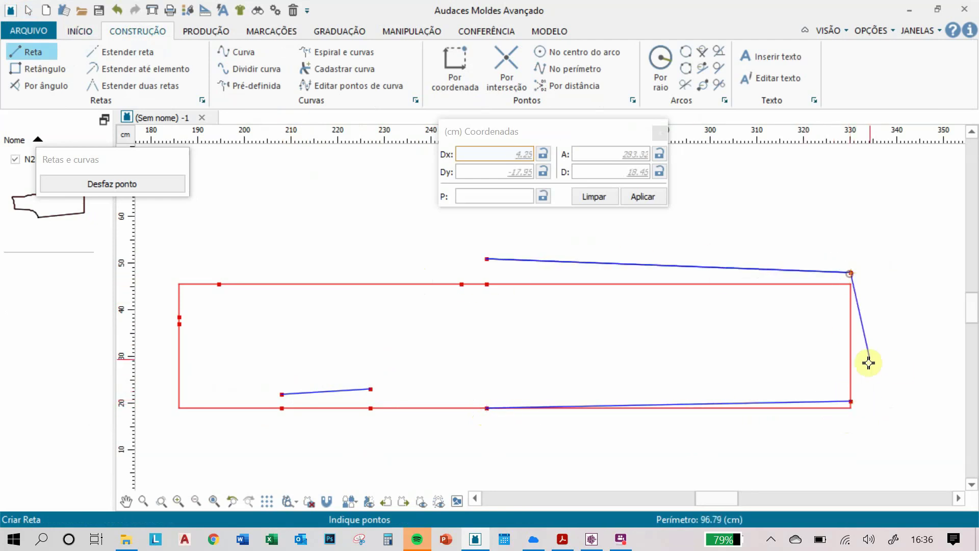
pyautogui.click(851, 401)
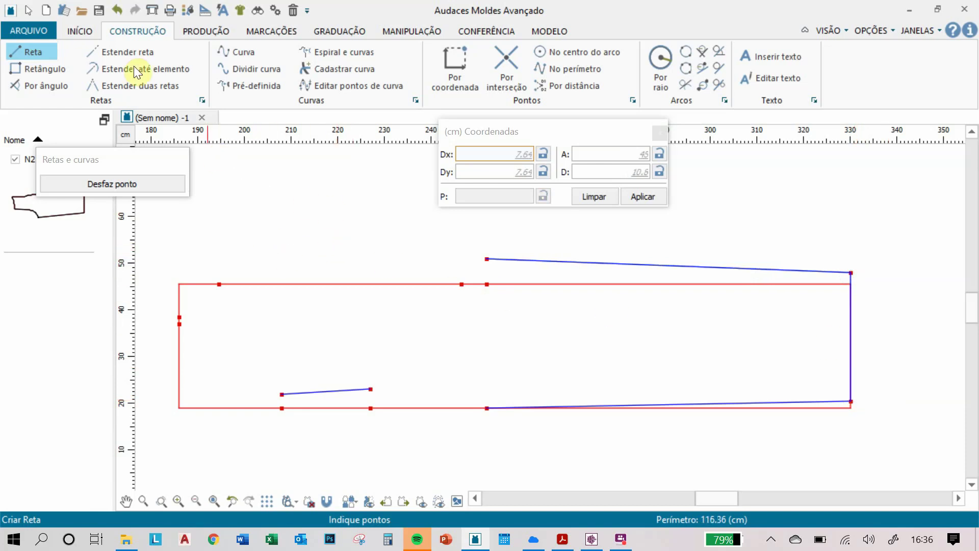
# Step: Draw the crotch curve as a two-point arc of about 5.44 cm radius from the upper edge to the 5.5 cm raised point
pyautogui.click(685, 52)
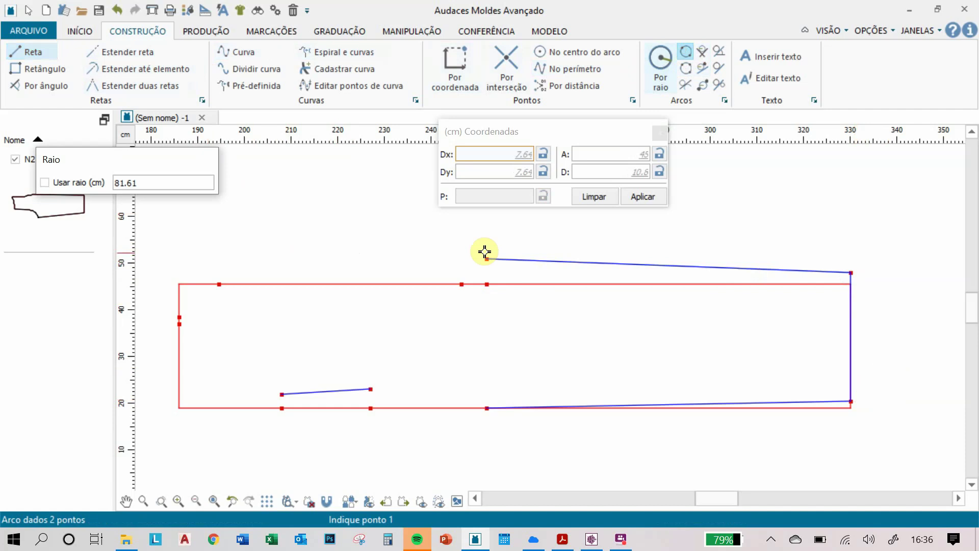
pyautogui.click(459, 284)
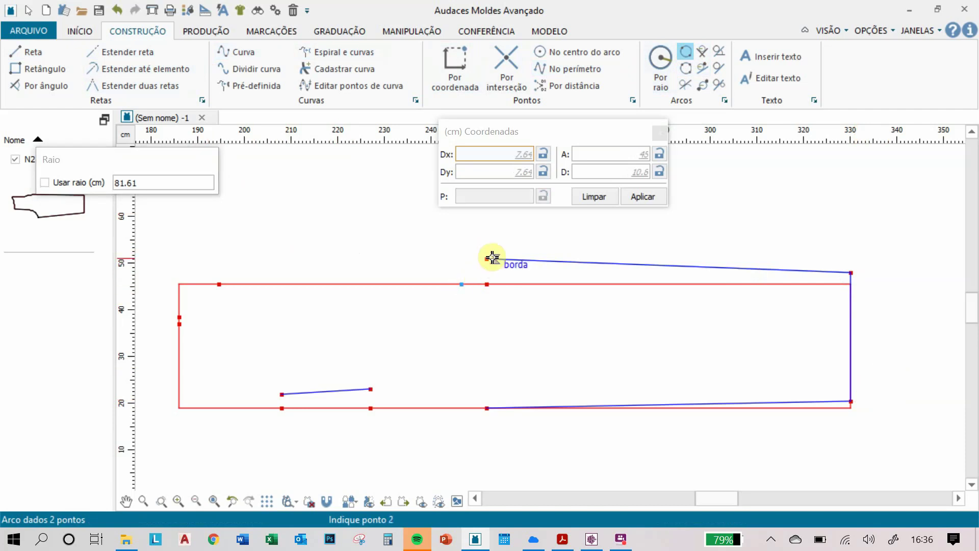
pyautogui.scroll(2, 486, 261)
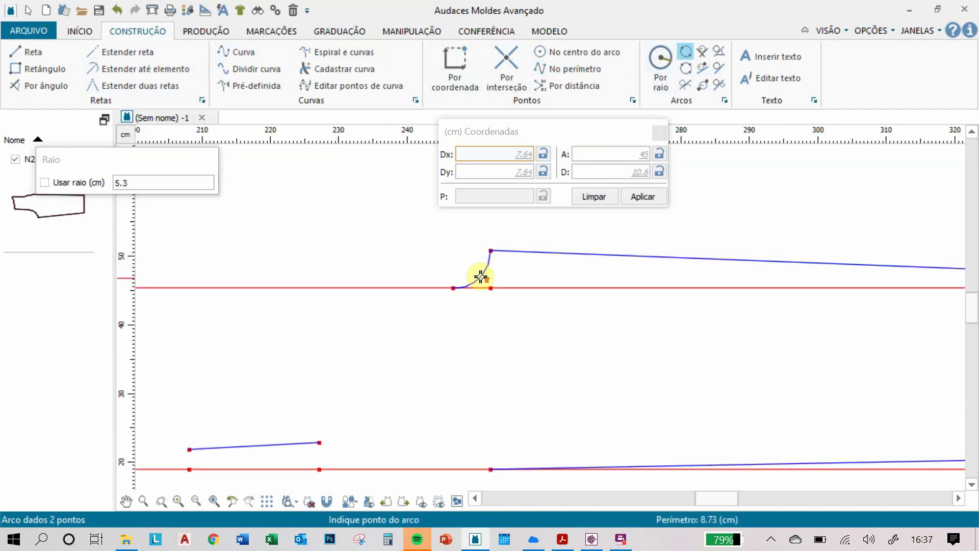
pyautogui.scroll(2, 480, 276)
pyautogui.click(480, 276)
# Step: Draw the neckline arc of about 8.06 cm radius between the 7 cm point on the left edge and the 8.5 cm point on the upper edge
pyautogui.scroll(-3, 340, 251)
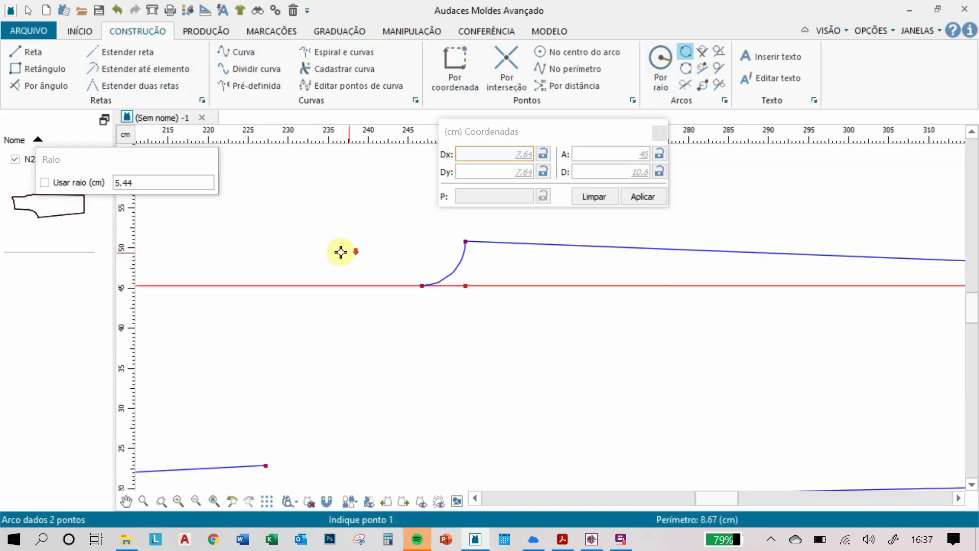
pyautogui.click(512, 367)
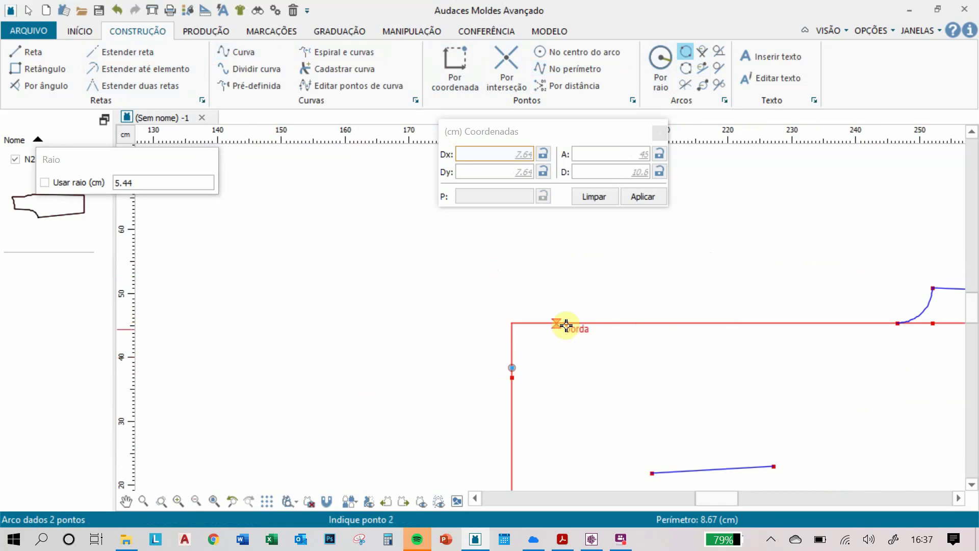
pyautogui.click(565, 324)
pyautogui.scroll(1, 564, 324)
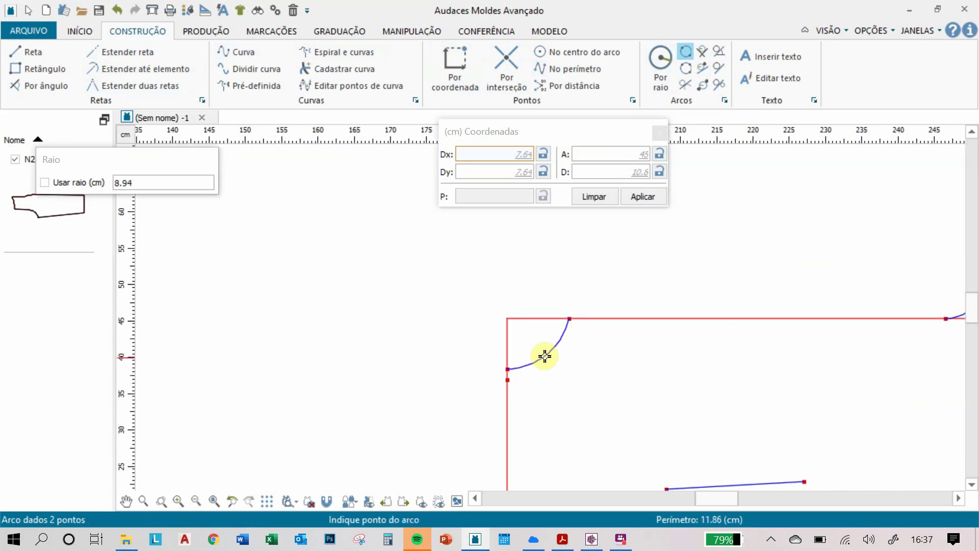
pyautogui.click(547, 357)
# Step: Draw the hip curve as an arc of about 89.3 cm radius from the 4 cm point to the lower-edge point 25 cm beyond the waist
pyautogui.scroll(-1, 595, 360)
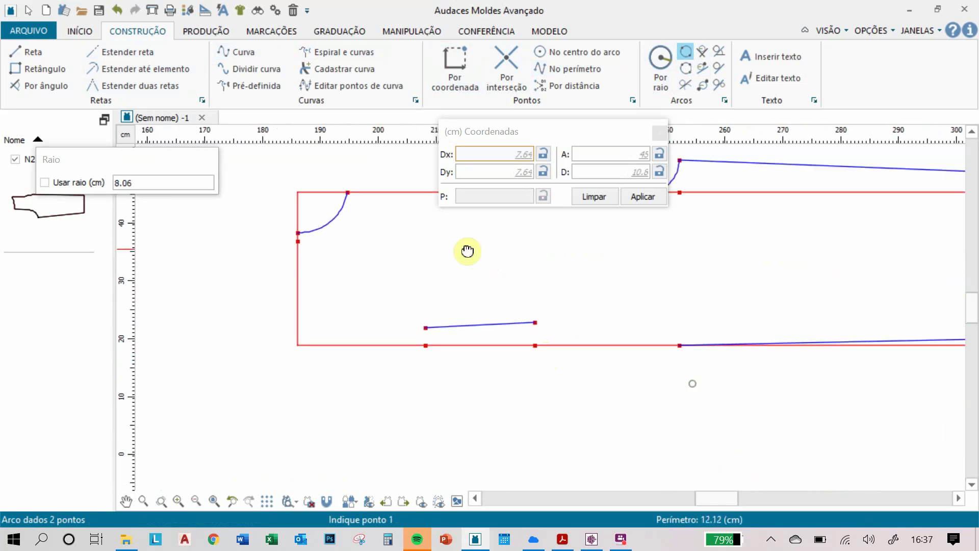
pyautogui.click(538, 322)
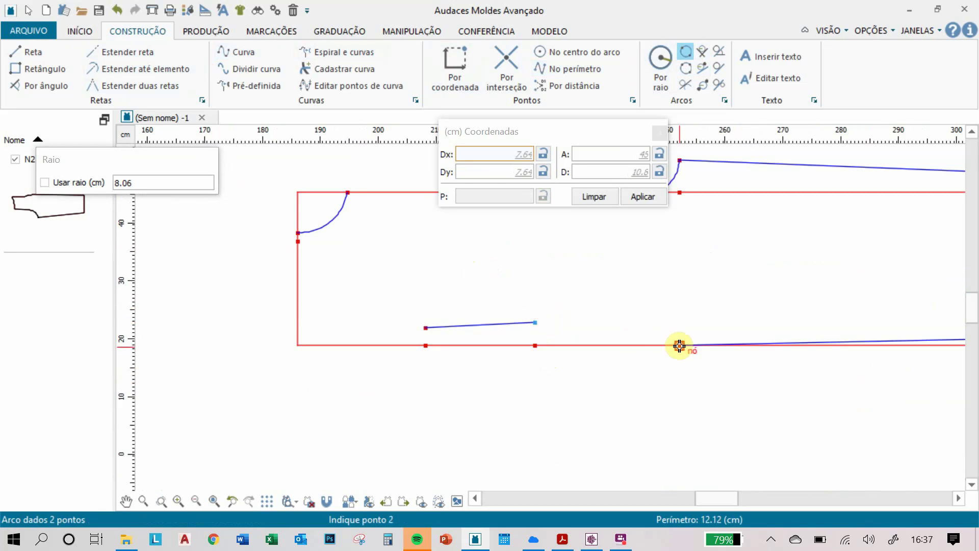
pyautogui.click(679, 345)
pyautogui.scroll(1, 595, 334)
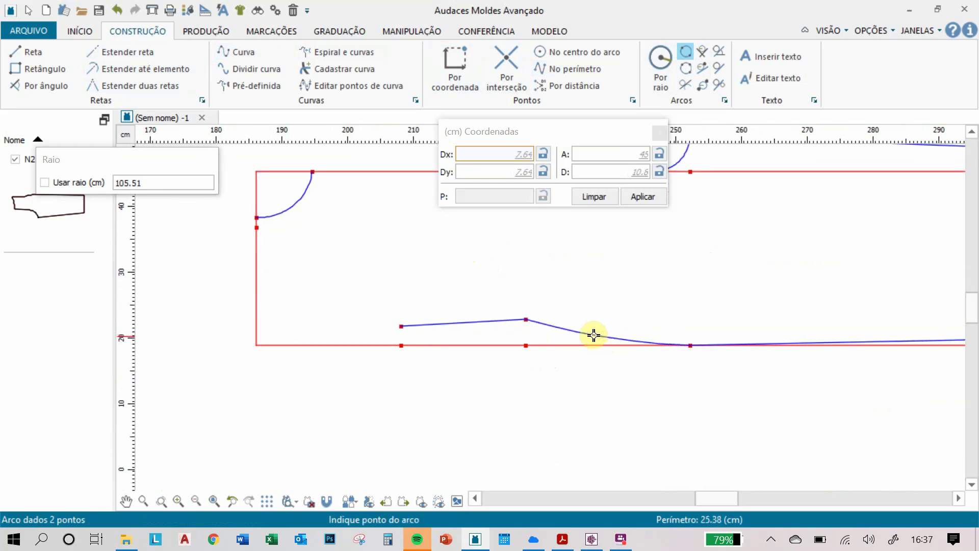
pyautogui.click(594, 335)
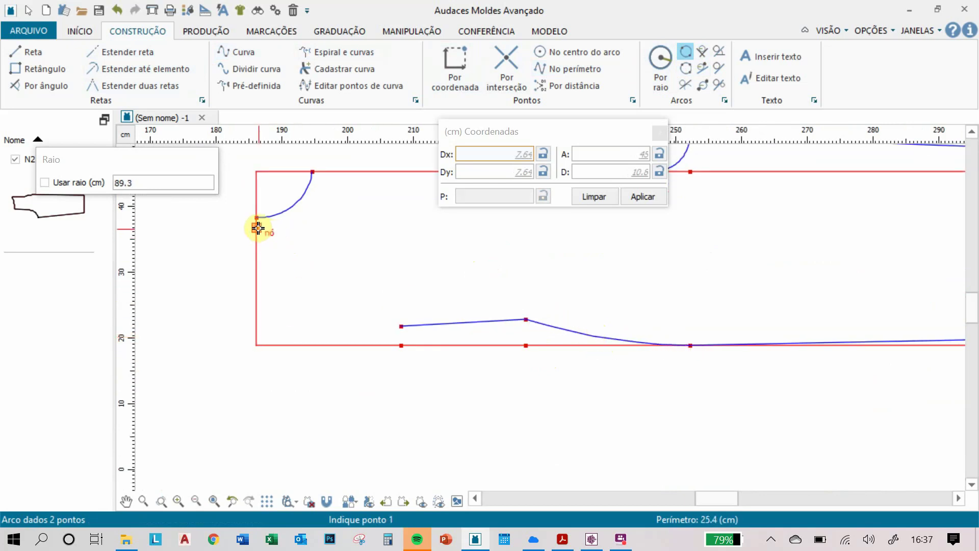
# Step: Draw the armhole arc of about 28.07 cm radius from the lower point on the left edge to the 3 cm point
pyautogui.click(258, 228)
pyautogui.click(402, 325)
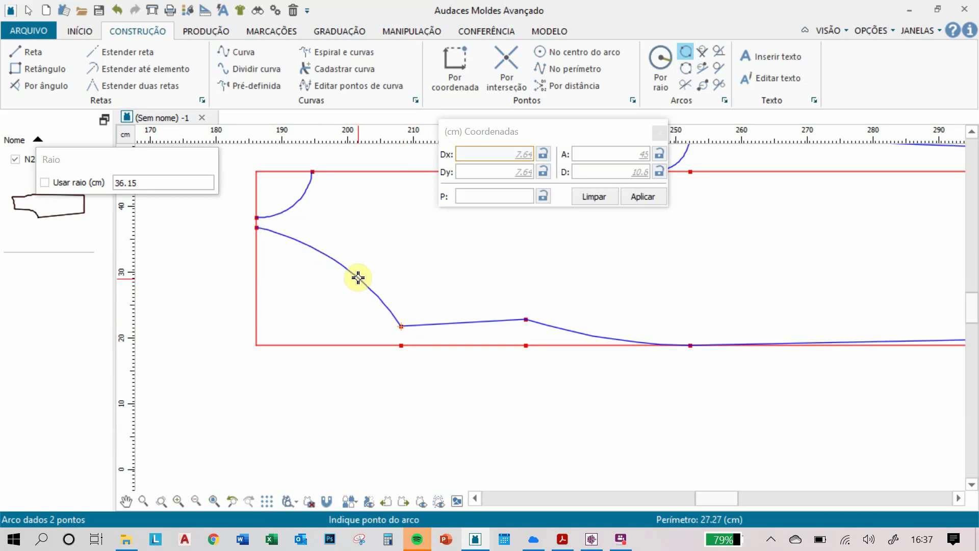
pyautogui.click(360, 273)
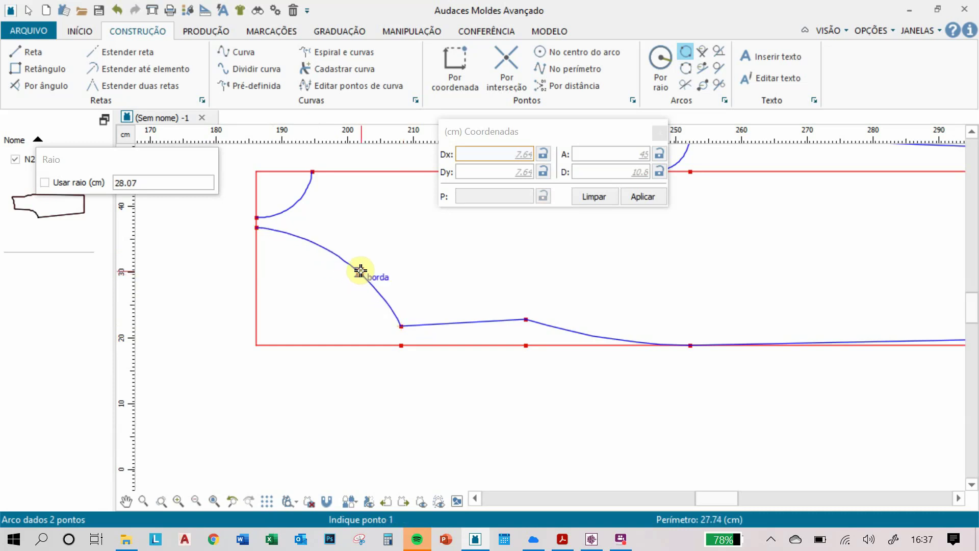
# Step: Delete the upper and ankle-end edges of the front's construction rectangle
pyautogui.scroll(-3, 364, 230)
pyautogui.moveTo(367, 221); pyautogui.dragTo(341, 317, button='middle')
pyautogui.press('Escape')
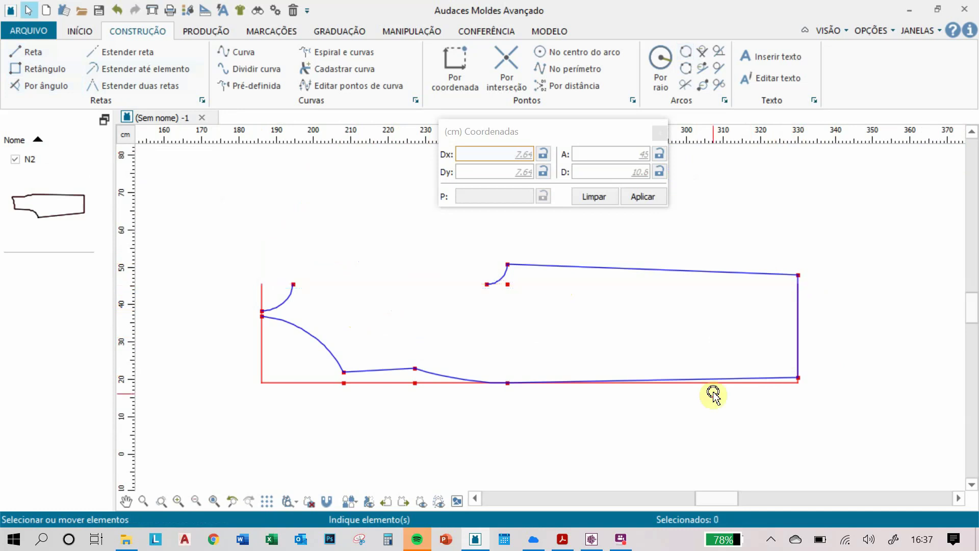
pyautogui.scroll(4, 799, 390)
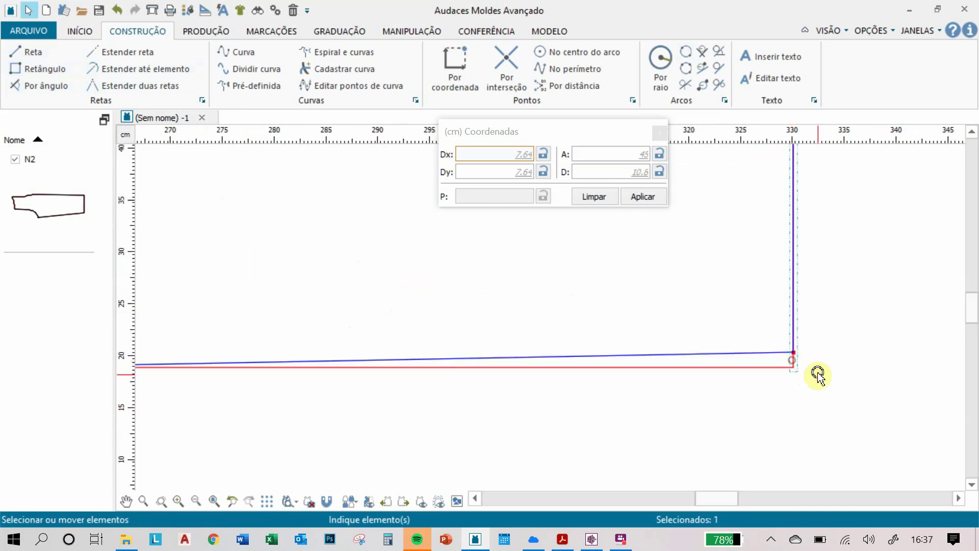
pyautogui.scroll(-4, 332, 273)
pyautogui.moveTo(332, 273); pyautogui.dragTo(539, 379, button='middle')
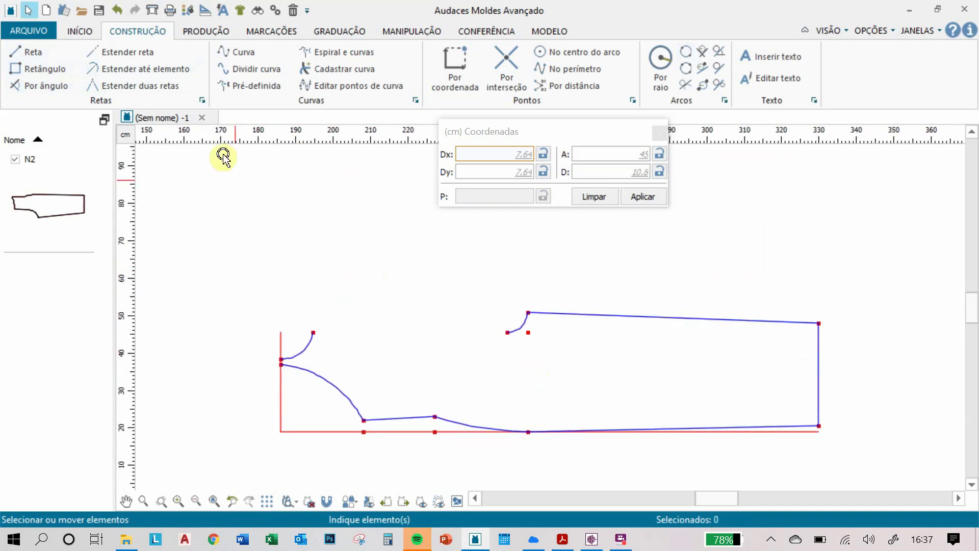
# Step: Draw the straight centre-front line from the neckline arc's 8.5 cm point to the start of the crotch curve
pyautogui.click(33, 51)
pyautogui.click(313, 333)
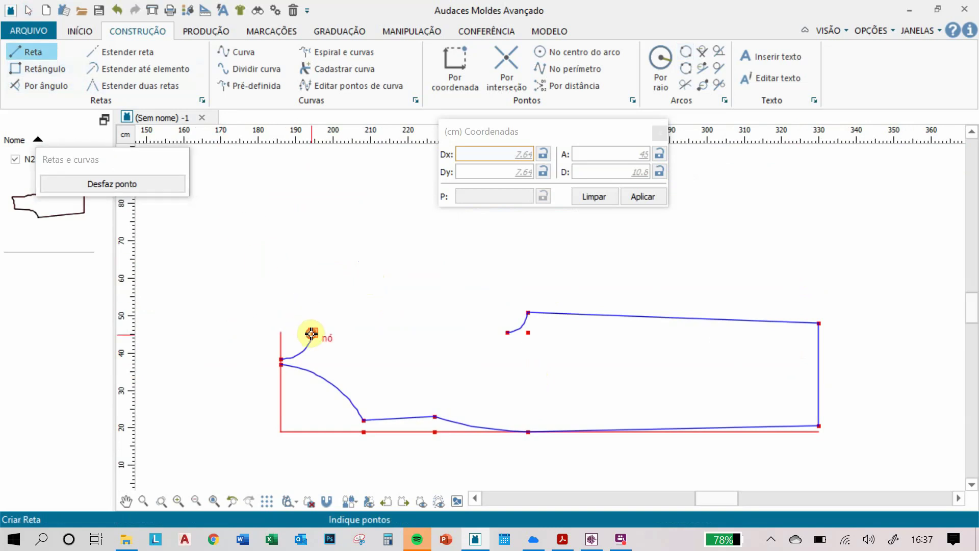
pyautogui.click(507, 334)
pyautogui.rightClick(507, 335)
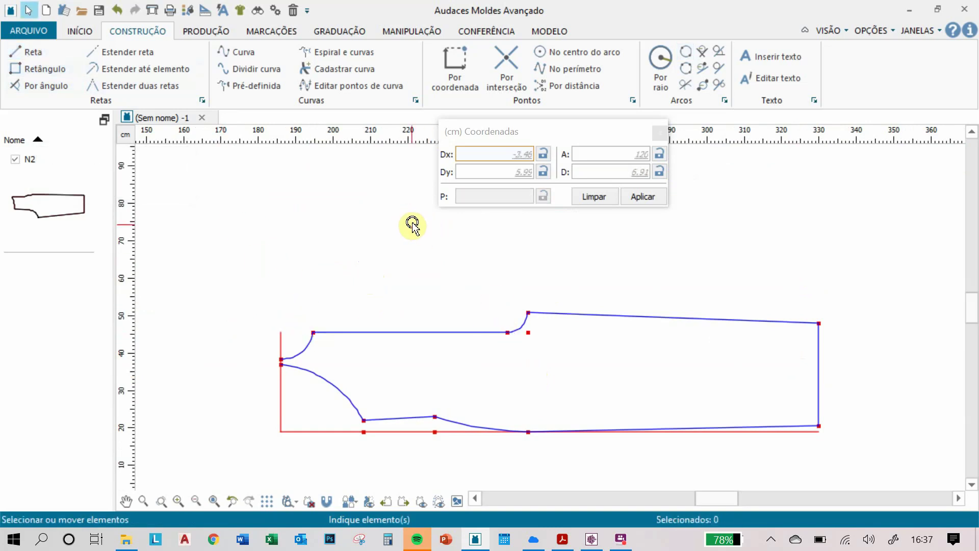
# Step: Extract the front pattern piece from its blue outline in automatic mode and place it below the back piece
pyautogui.click(204, 30)
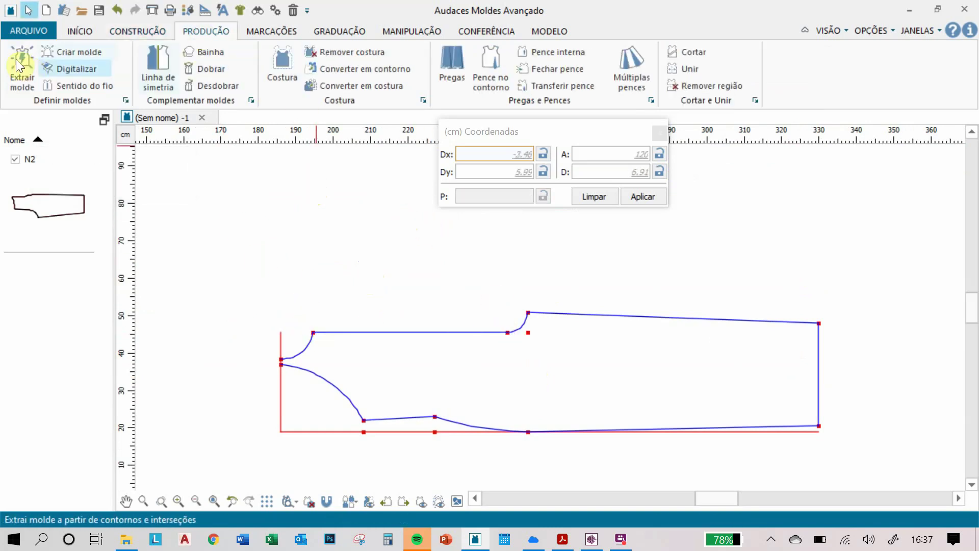
pyautogui.click(19, 62)
pyautogui.click(569, 376)
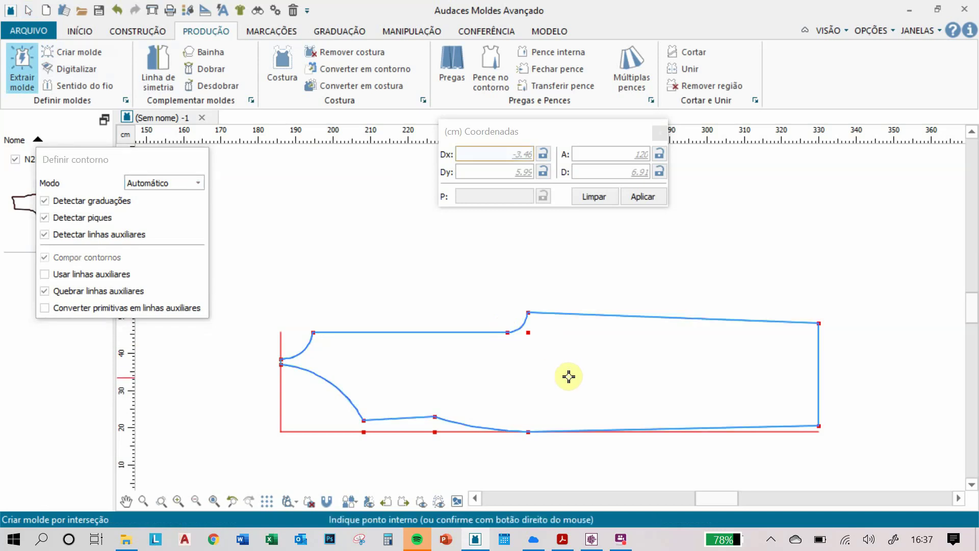
pyautogui.rightClick(569, 377)
pyautogui.scroll(-5, 561, 367)
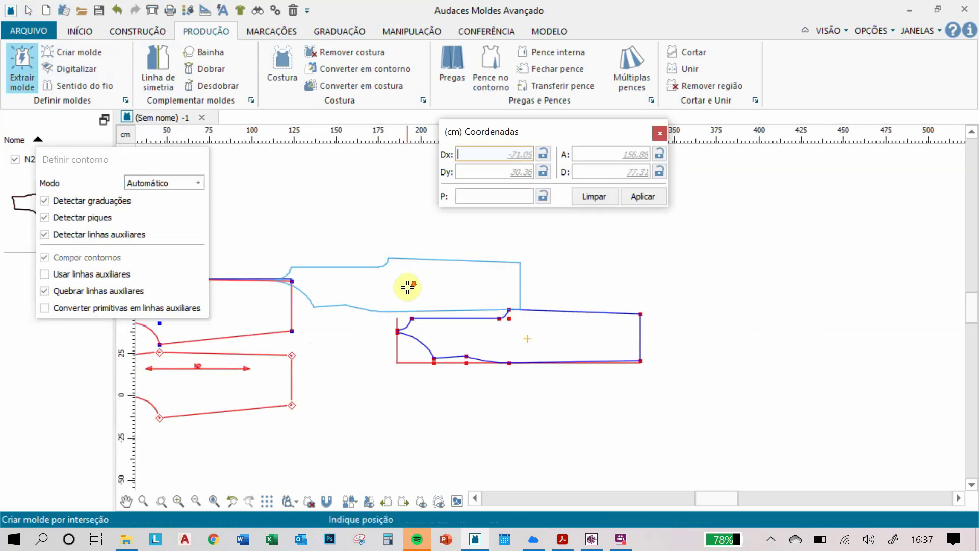
pyautogui.scroll(1, 518, 363)
pyautogui.click(504, 385)
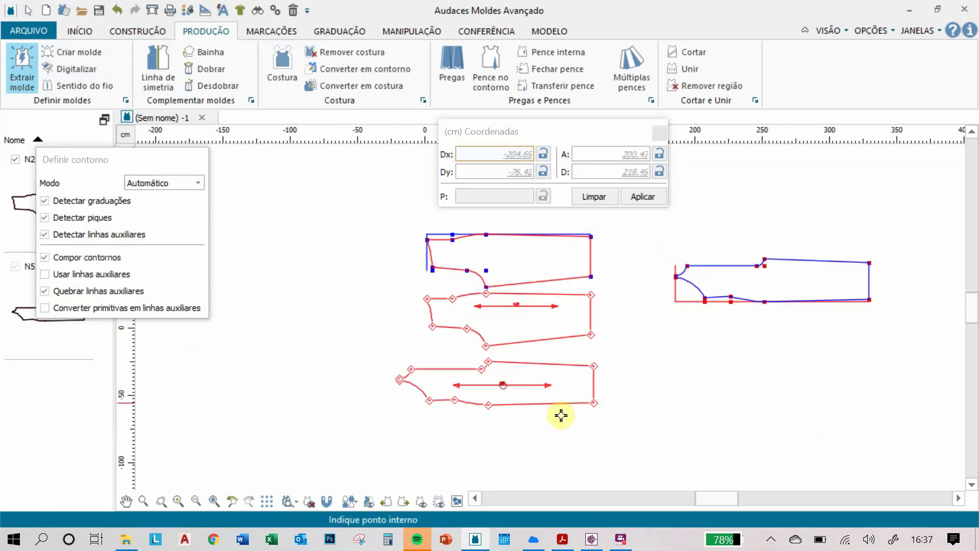
pyautogui.scroll(3, 508, 420)
pyautogui.press('Escape')
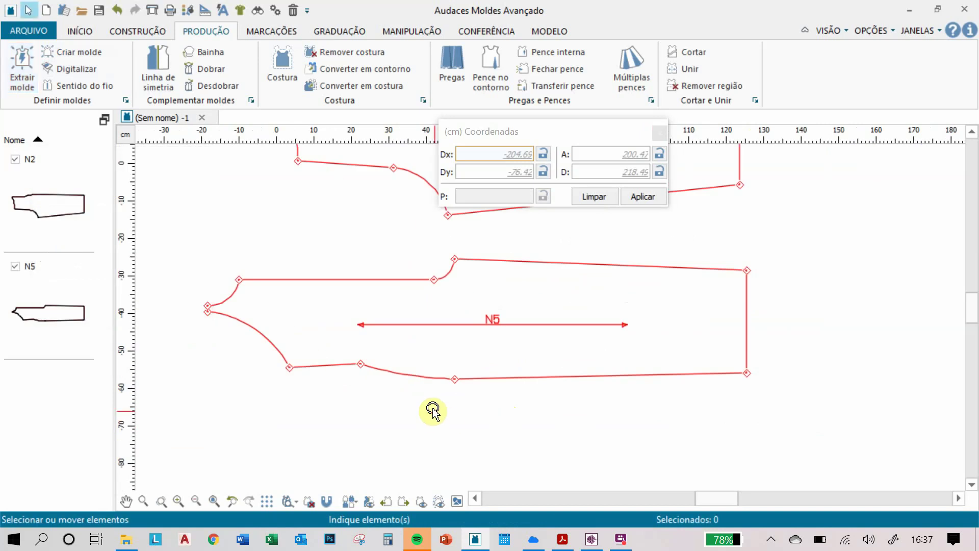
# Step: Check the front dart instructions in the PDF, then draw a straight waist line across the front piece from the side waist point to the centre-front edge
pyautogui.moveTo(403, 394); pyautogui.dragTo(509, 407, button='middle')
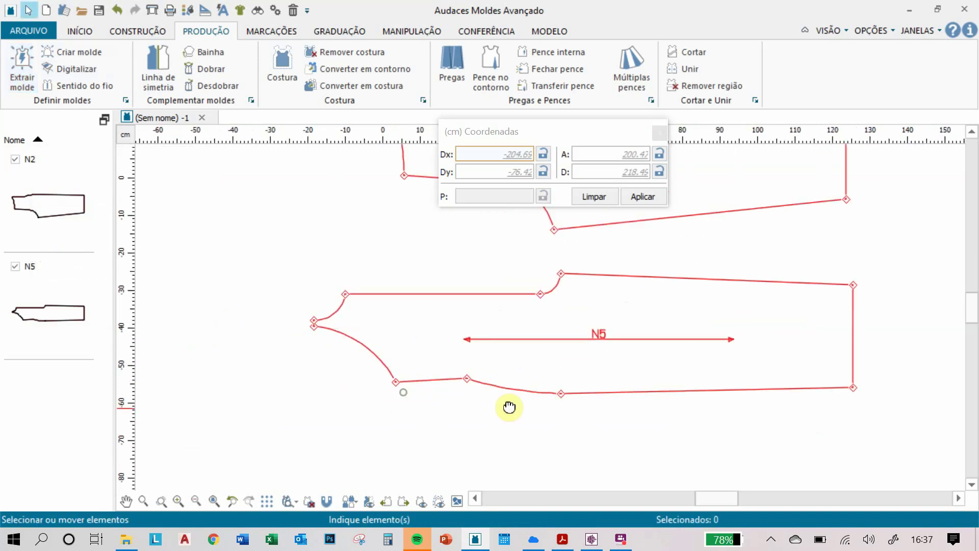
pyautogui.click(563, 539)
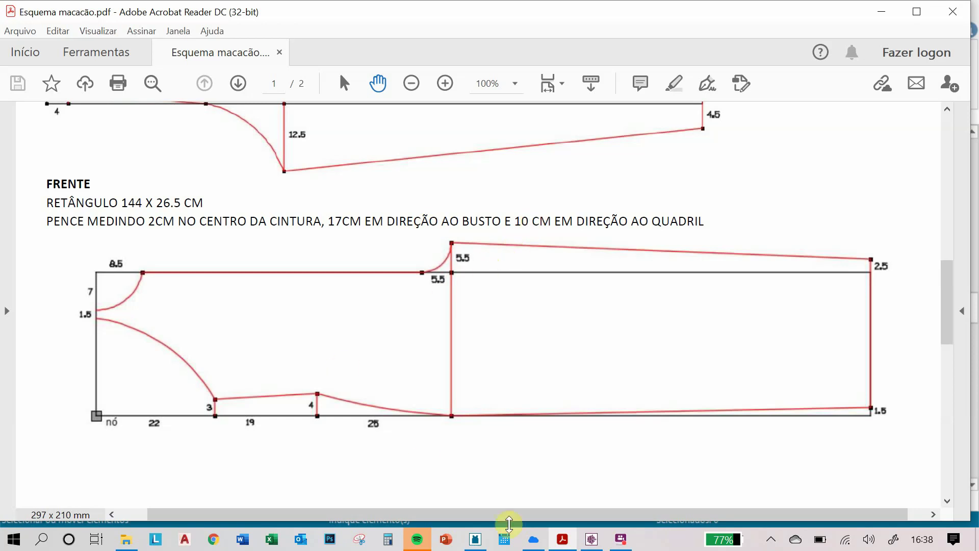
pyautogui.click(475, 540)
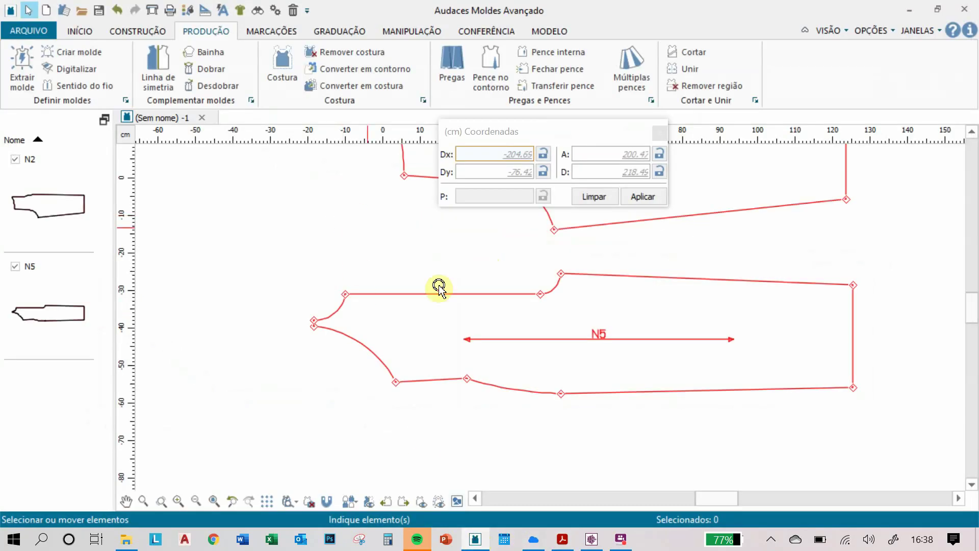
pyautogui.click(136, 32)
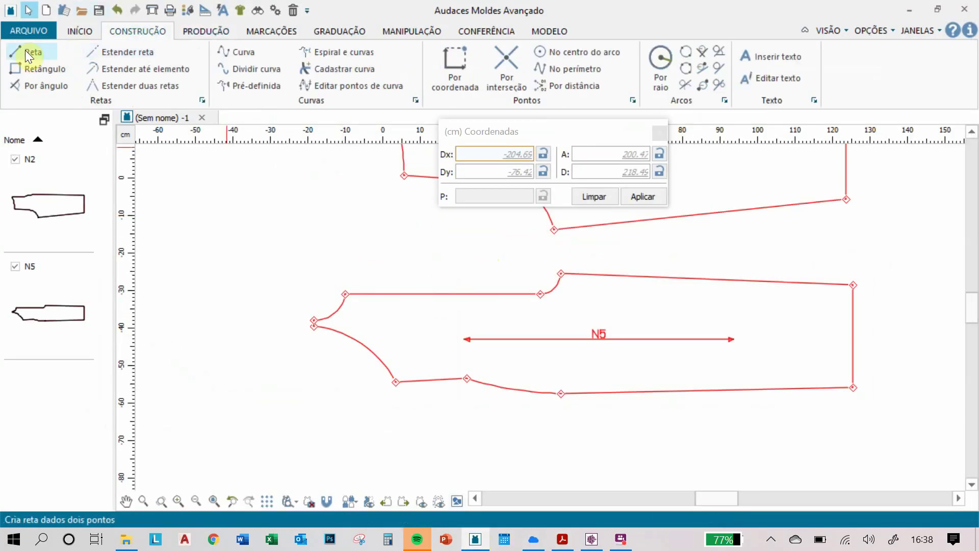
pyautogui.click(26, 51)
pyautogui.click(467, 378)
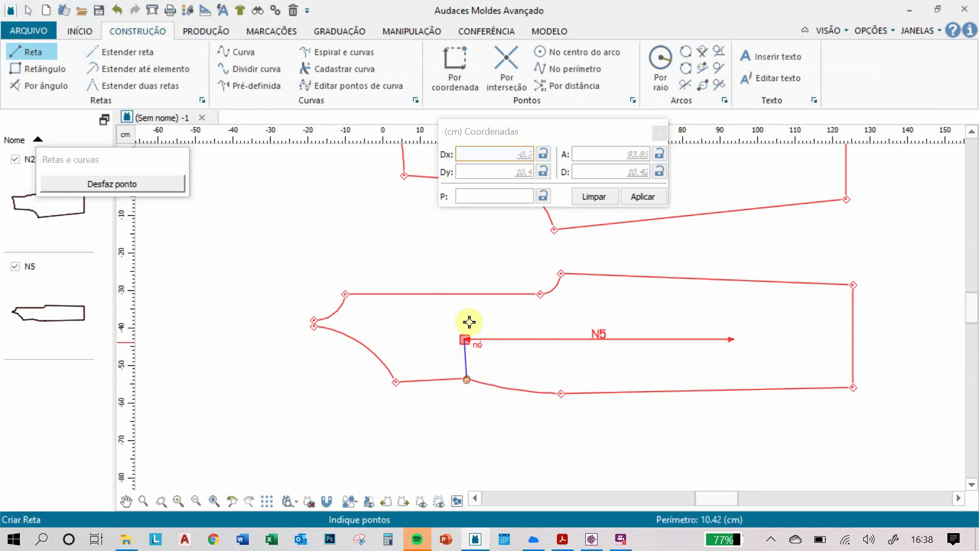
pyautogui.click(467, 293)
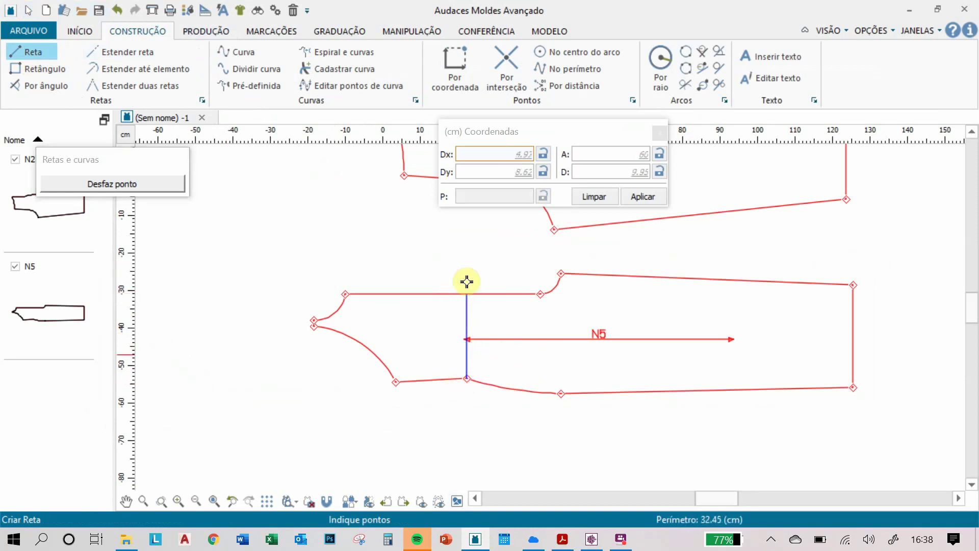
pyautogui.click(463, 334)
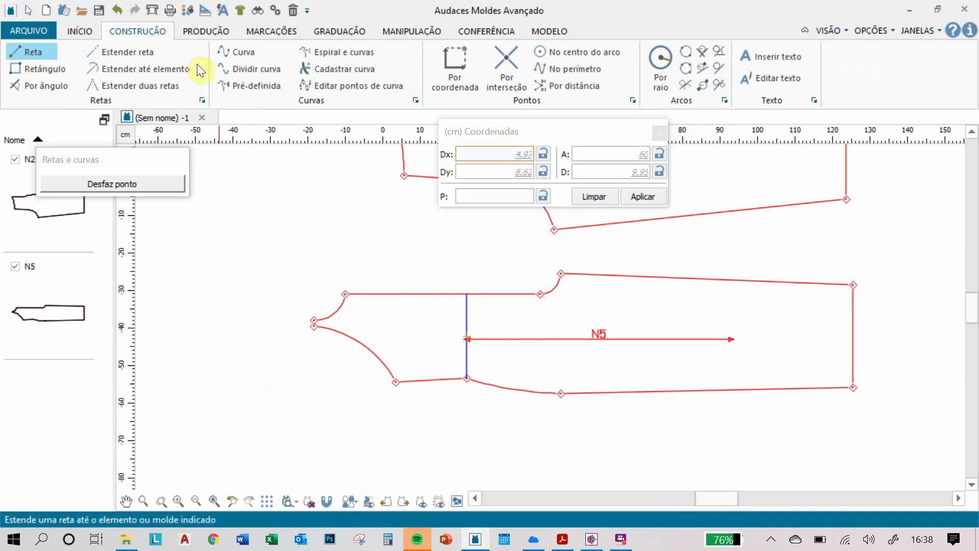
# Step: Insert an internal dart at the waist line's midpoint with heights 17 and 10 cm, width 2 cm and angle 90°, and delete the waist line
pyautogui.click(201, 29)
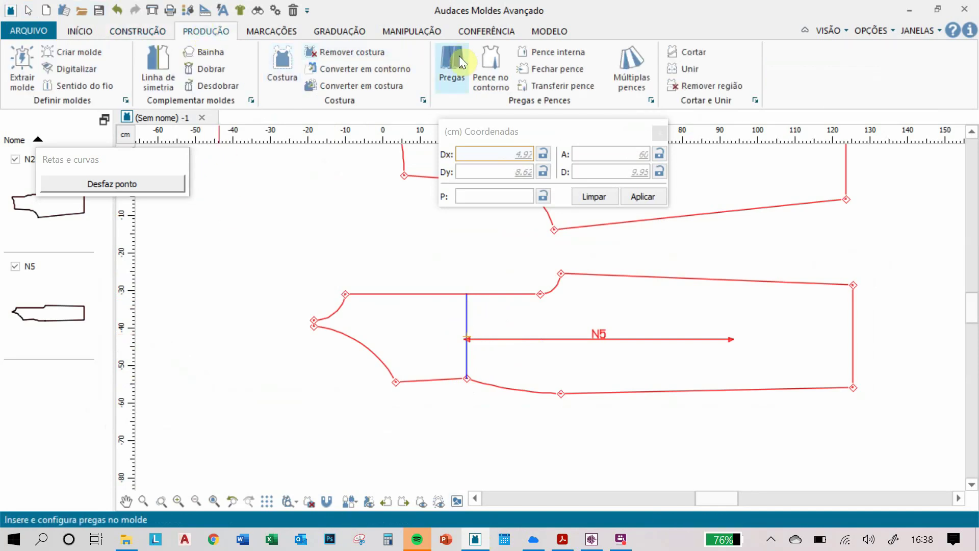
pyautogui.click(552, 50)
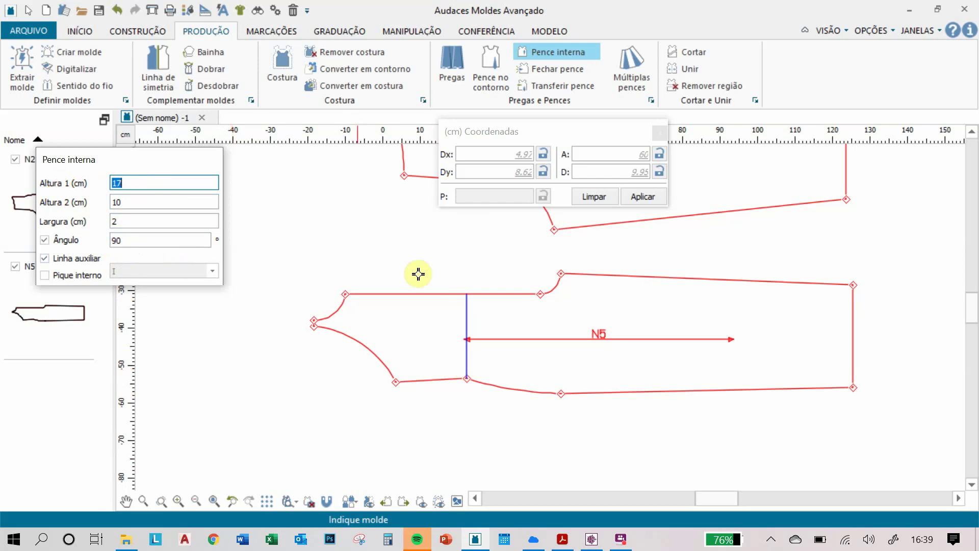
pyautogui.click(491, 294)
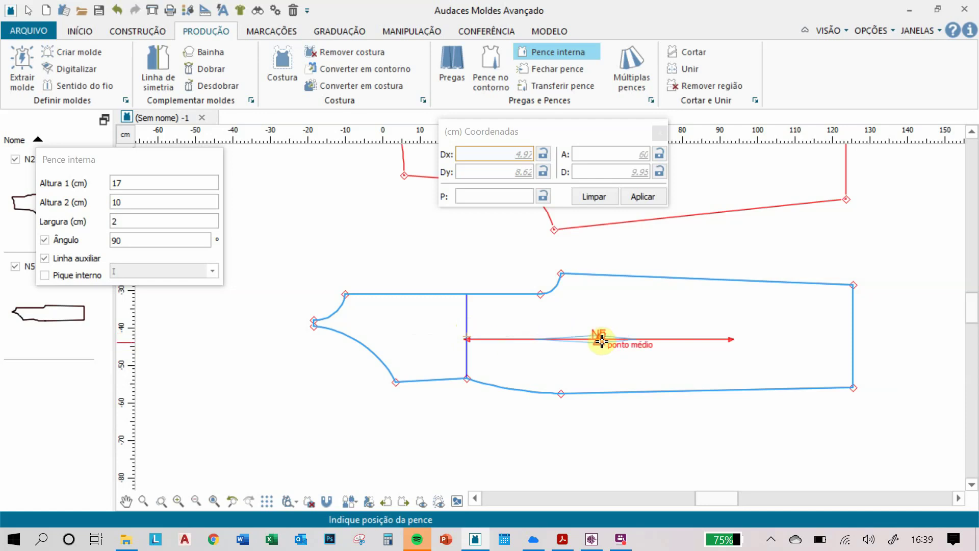
pyautogui.click(468, 335)
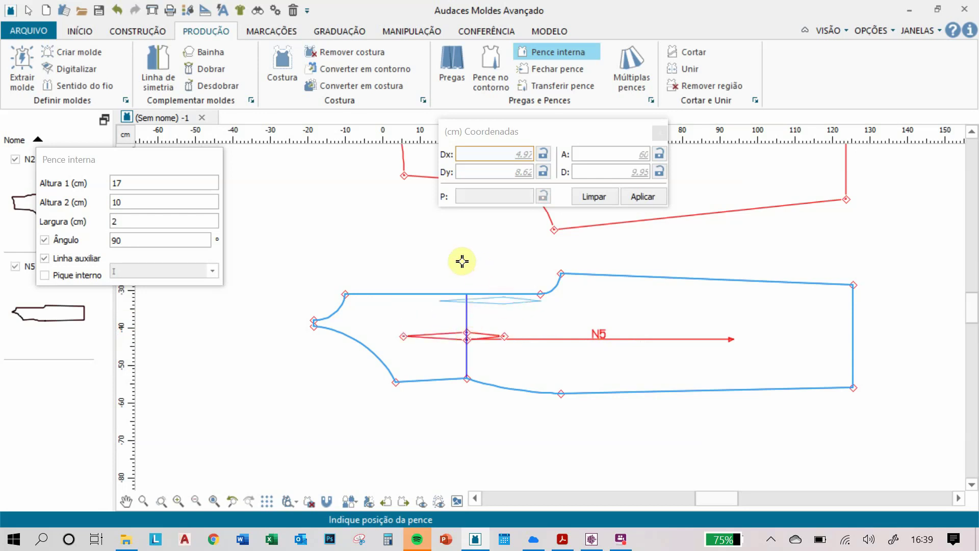
pyautogui.press('Escape')
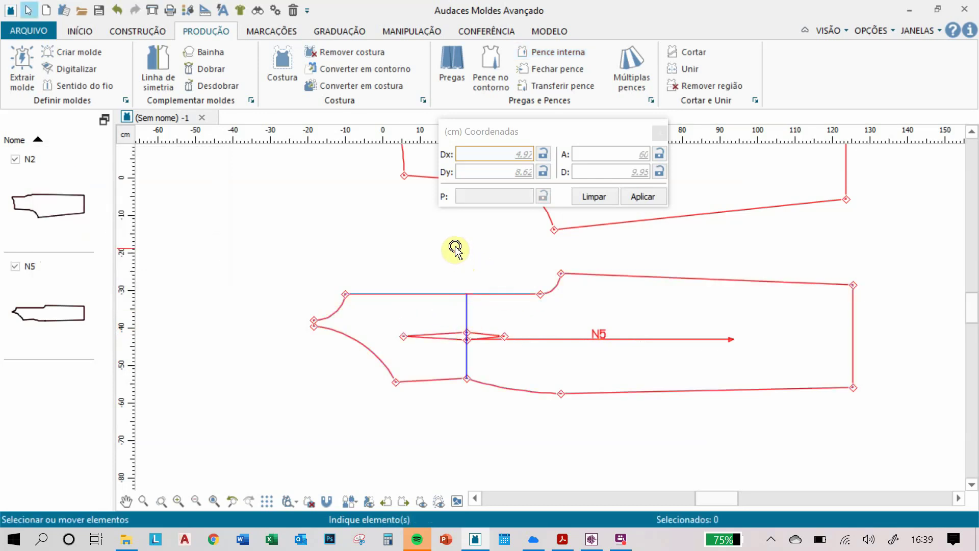
pyautogui.click(466, 312)
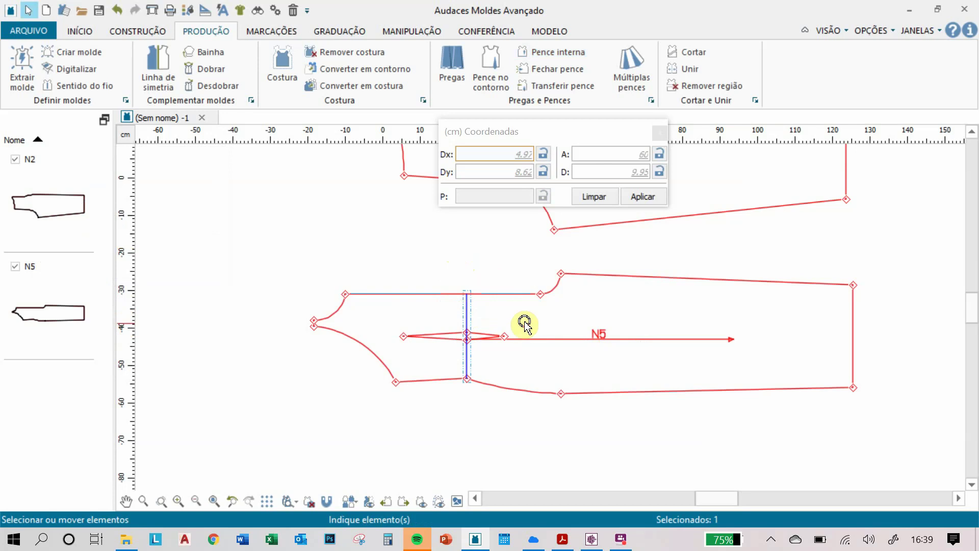
pyautogui.press('Delete')
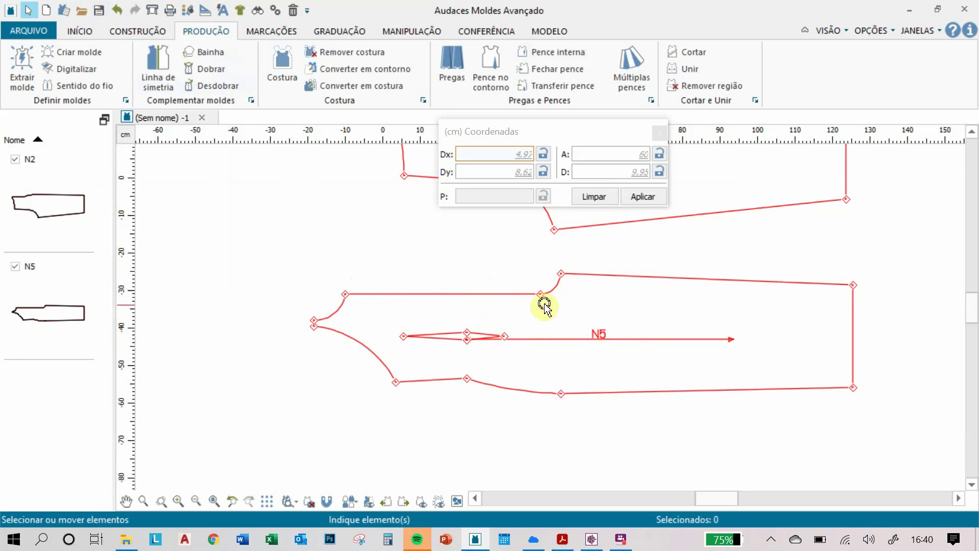
# Step: Move the extracted front and back pieces down, away from the back's construction drawing, keeping the front below the back
pyautogui.scroll(-1, 576, 301)
pyautogui.scroll(-2, 575, 300)
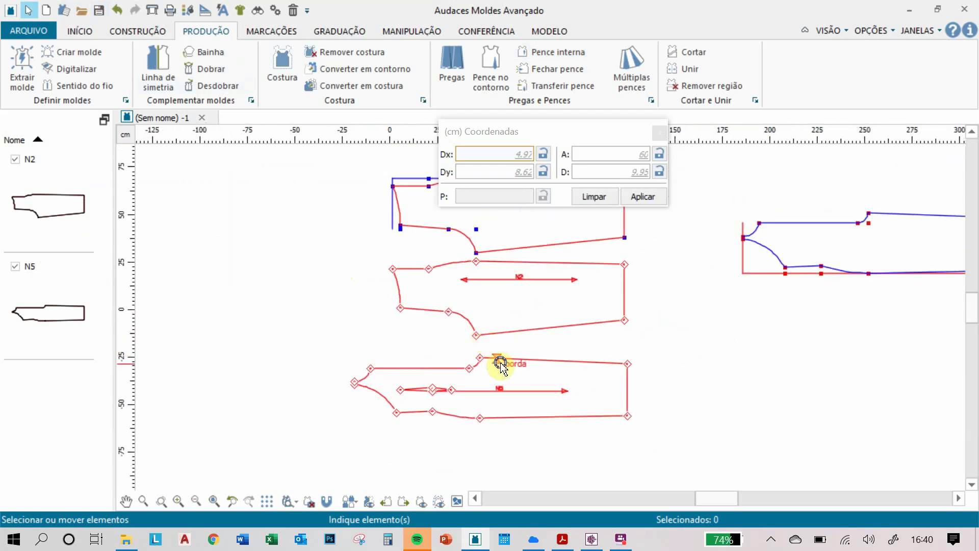
pyautogui.moveTo(497, 360); pyautogui.dragTo(499, 394)
pyautogui.moveTo(507, 334); pyautogui.dragTo(500, 393)
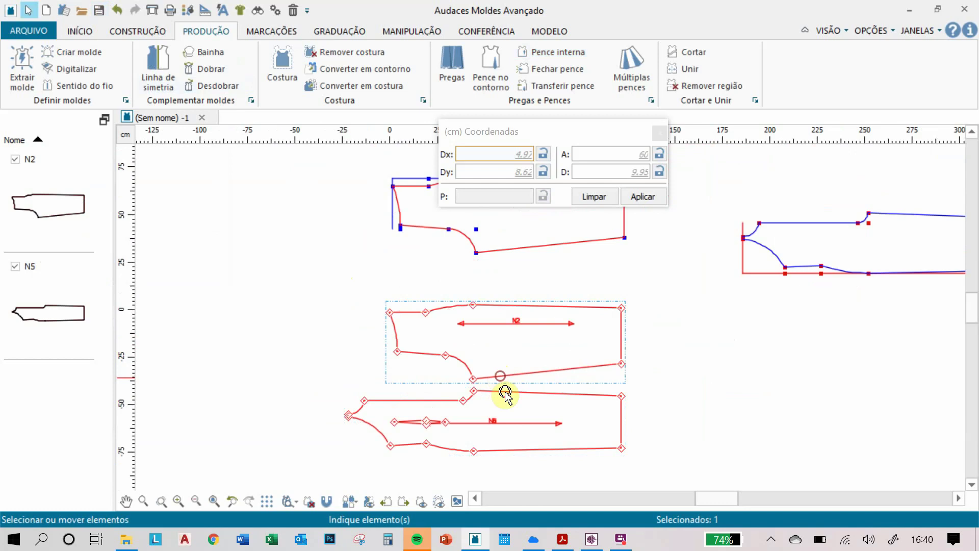
# Step: Review the finished-pattern instructions and strap diagram in the PDF and the jumpsuit drawing in Audaces IDEA, then return to Audaces Moldes
pyautogui.click(563, 539)
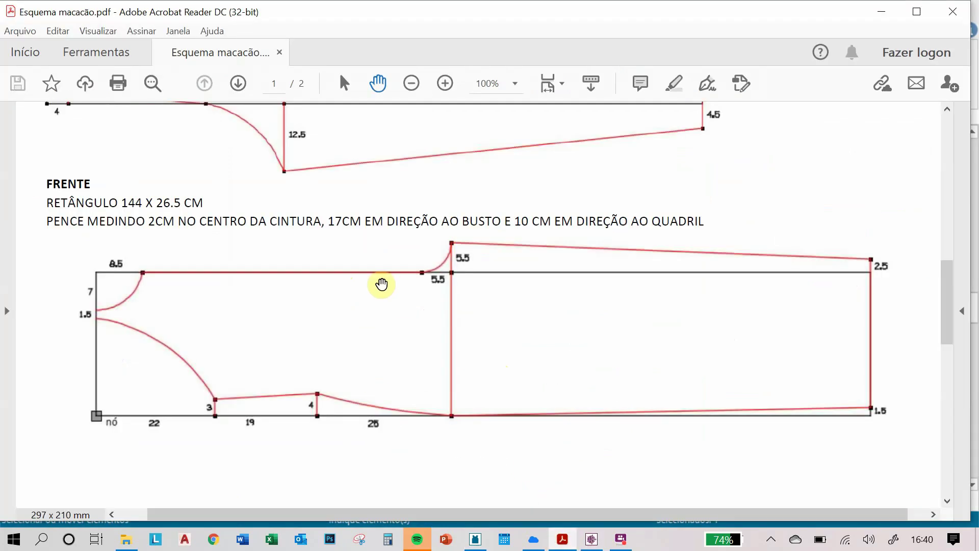
pyautogui.scroll(-5, 473, 311)
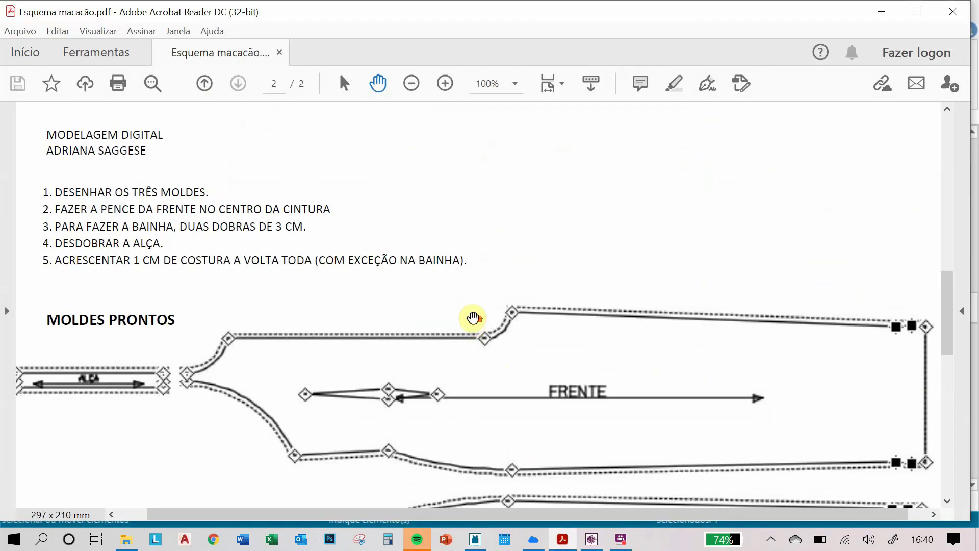
pyautogui.scroll(1, 473, 317)
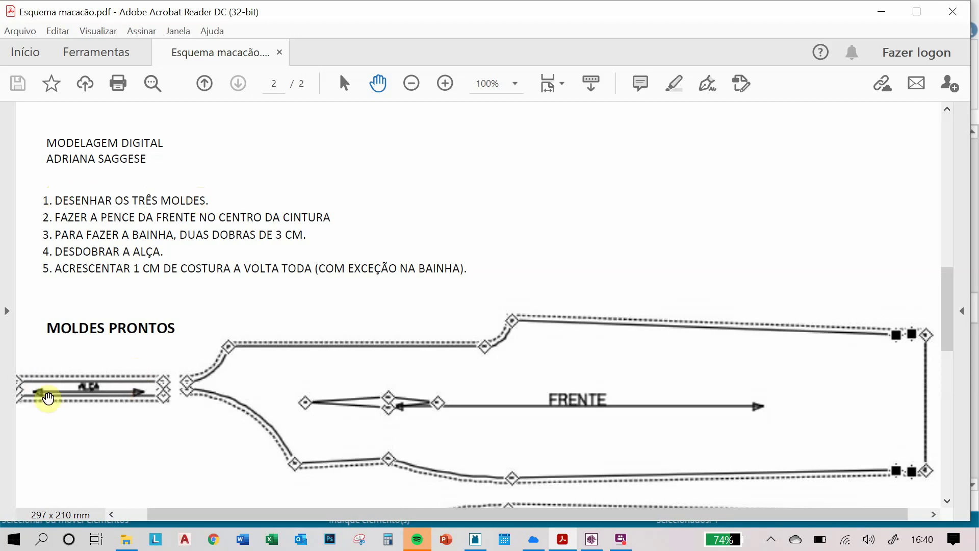
pyautogui.scroll(5, 439, 358)
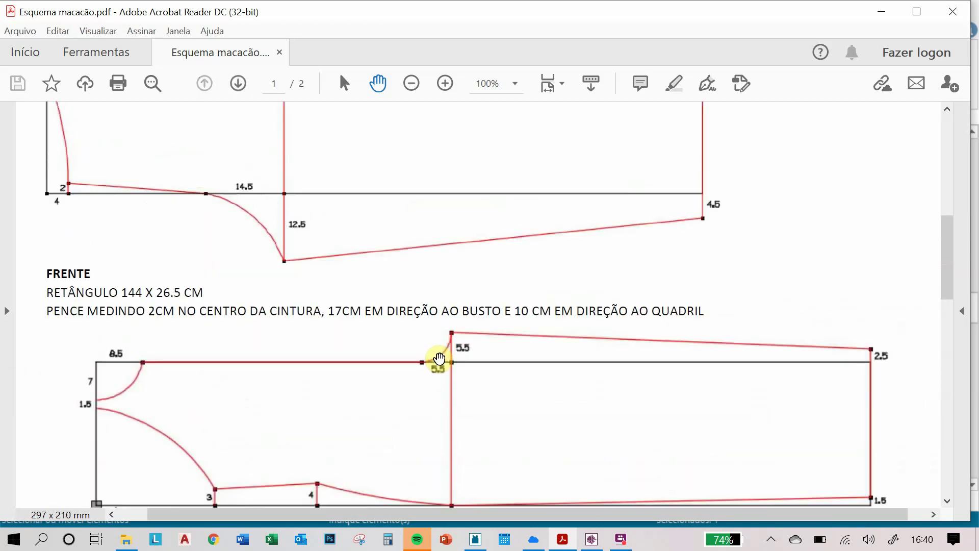
pyautogui.scroll(2, 439, 358)
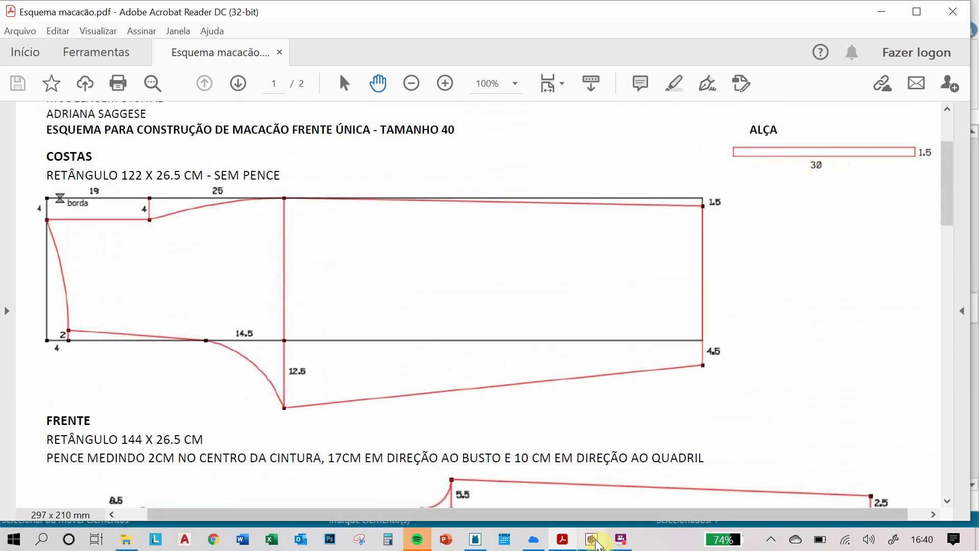
pyautogui.click(592, 539)
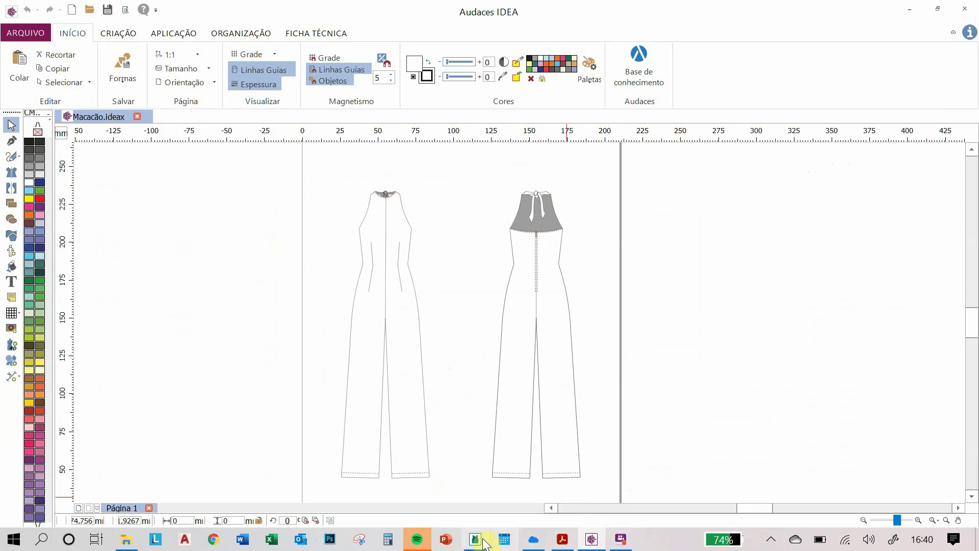
pyautogui.click(562, 539)
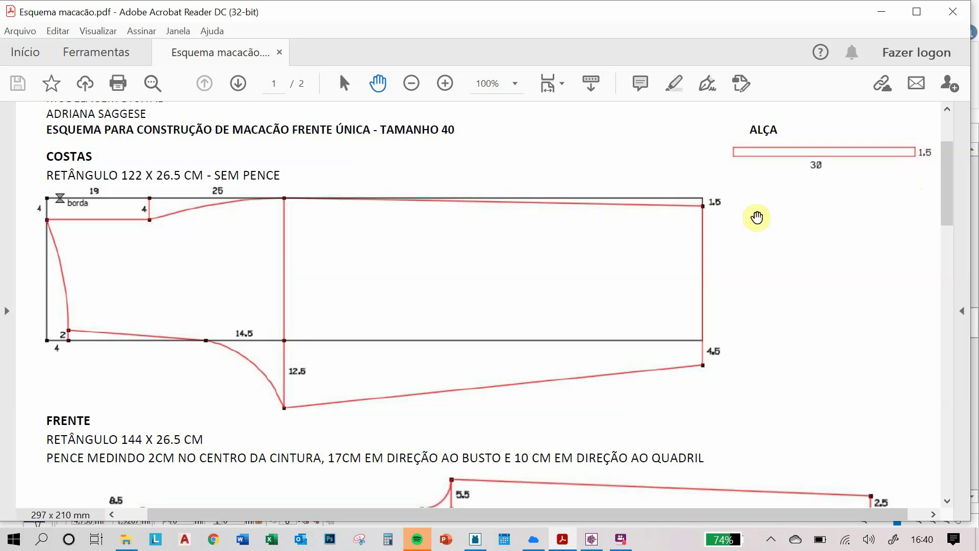
pyautogui.scroll(-5, 366, 365)
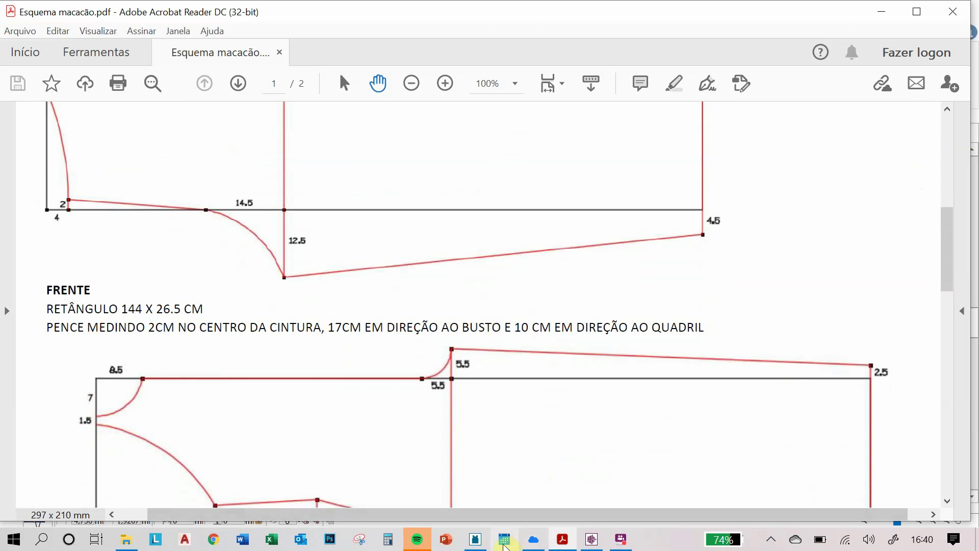
pyautogui.click(476, 539)
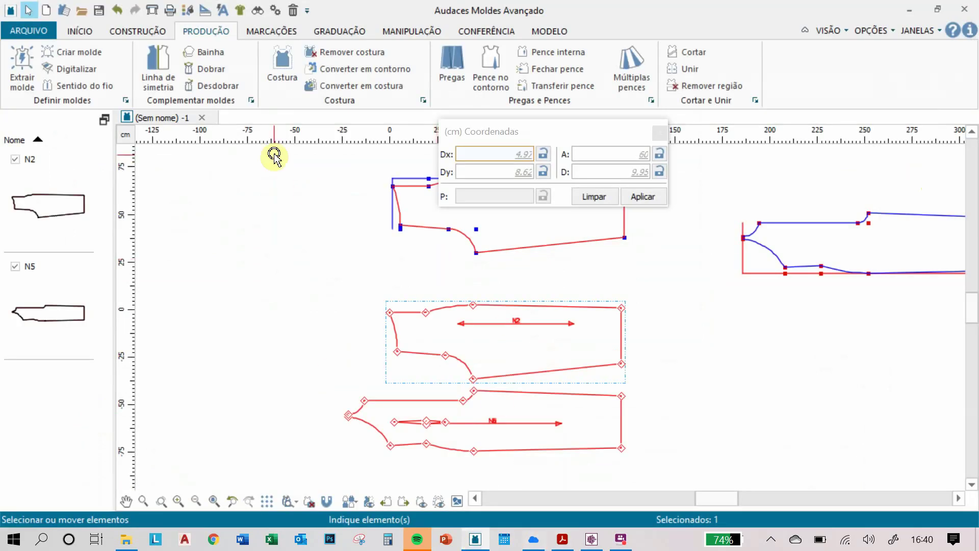
# Step: Draw the strap as a 30 × 1.5 cm rectangle created as a pattern piece, in the empty area beside the back piece
pyautogui.click(128, 31)
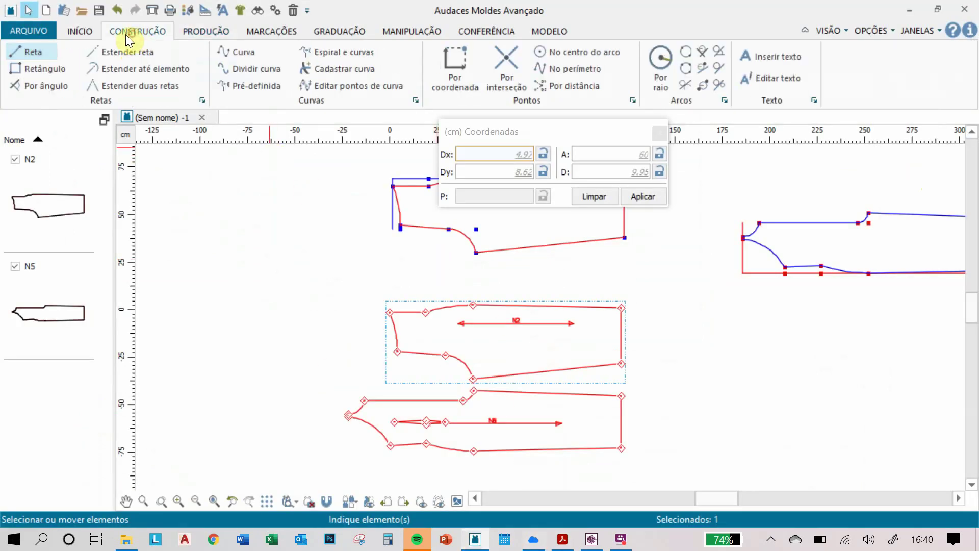
pyautogui.click(32, 71)
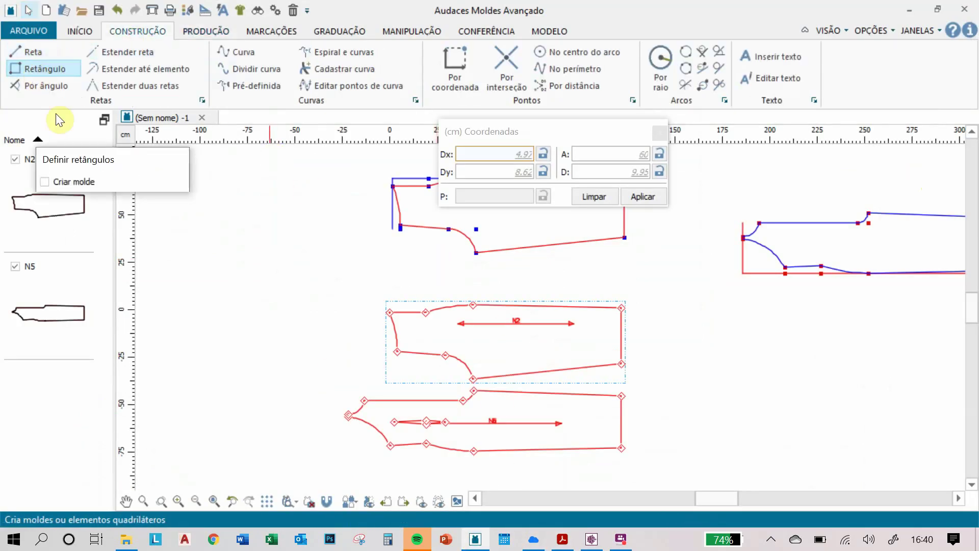
pyautogui.click(45, 182)
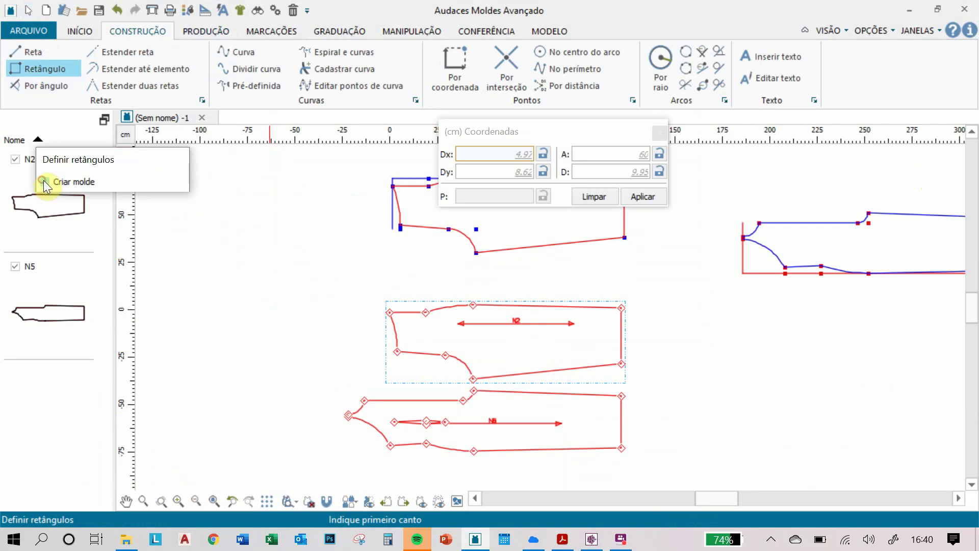
pyautogui.click(476, 156)
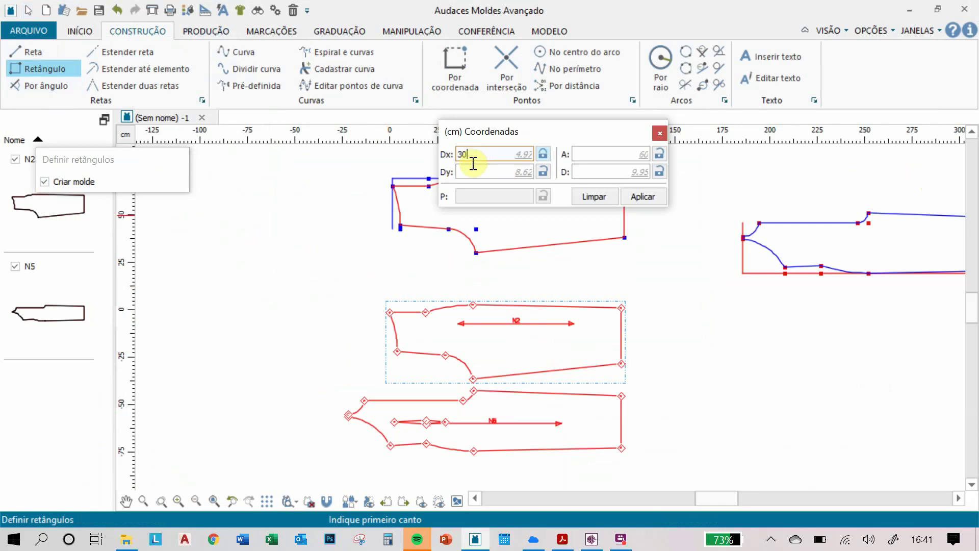
pyautogui.click(471, 171)
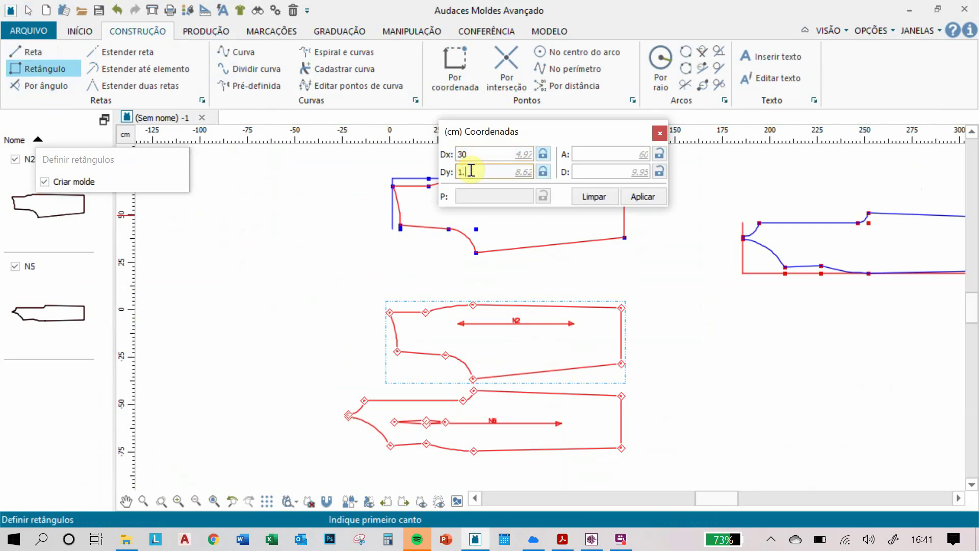
pyautogui.write('1.5')
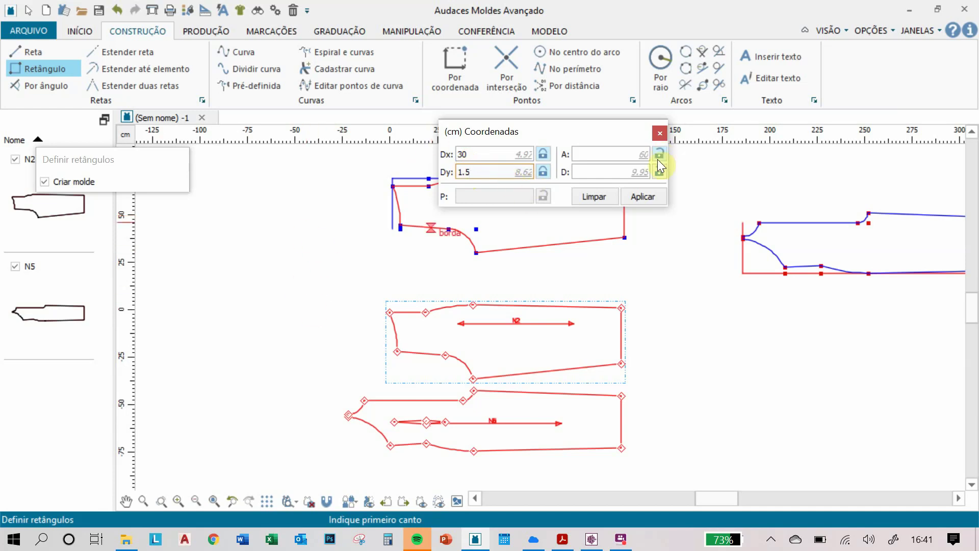
pyautogui.click(270, 279)
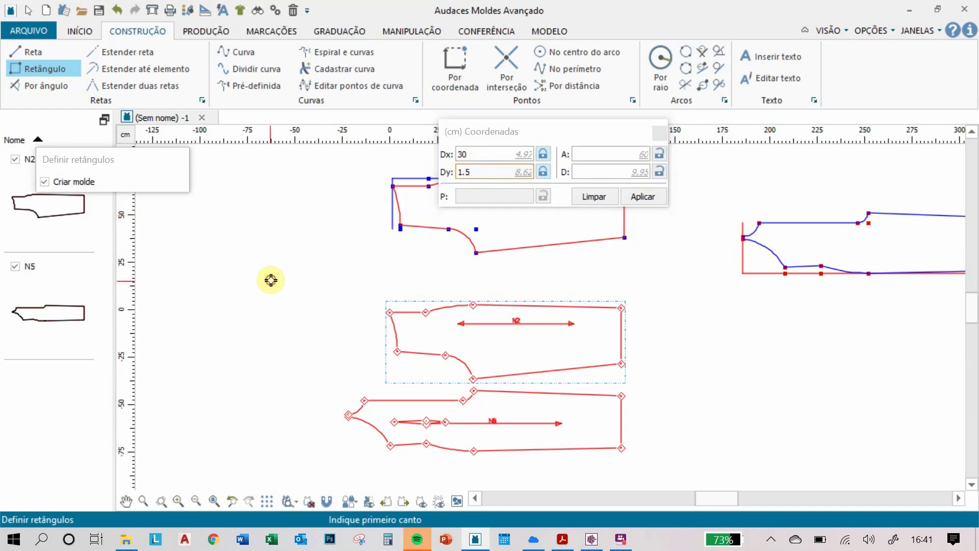
pyautogui.click(326, 274)
pyautogui.scroll(4, 284, 291)
pyautogui.press('Escape')
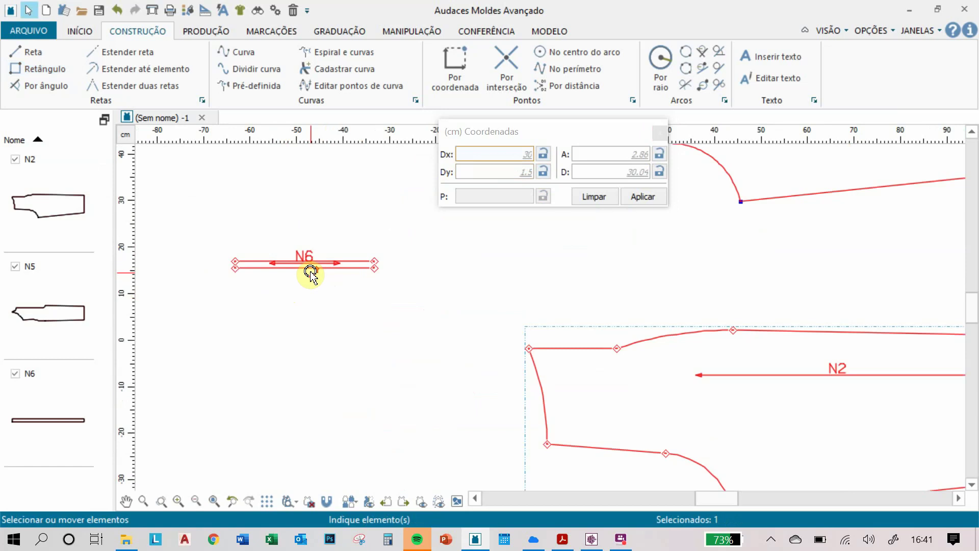
pyautogui.scroll(-3, 311, 271)
pyautogui.scroll(2, 291, 260)
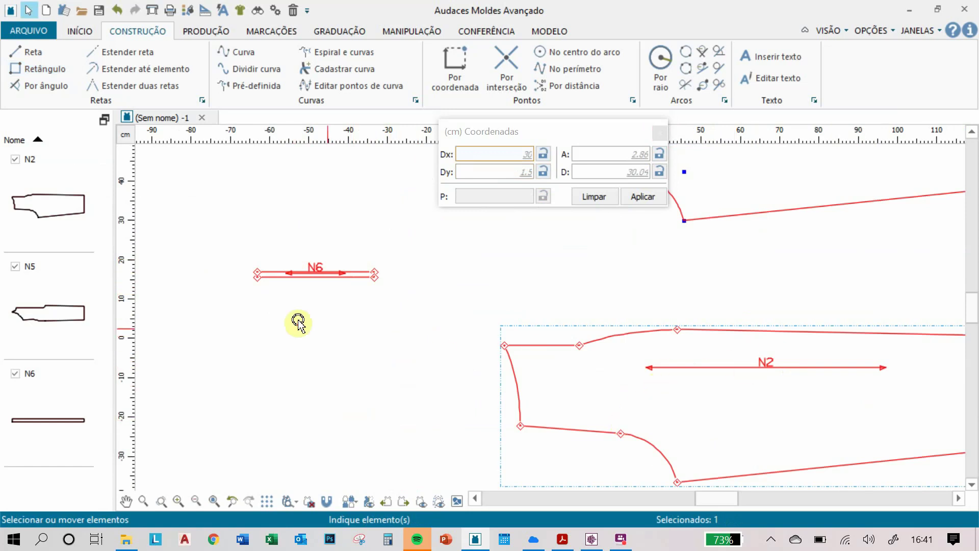
pyautogui.scroll(-3, 631, 358)
pyautogui.scroll(-3, 632, 358)
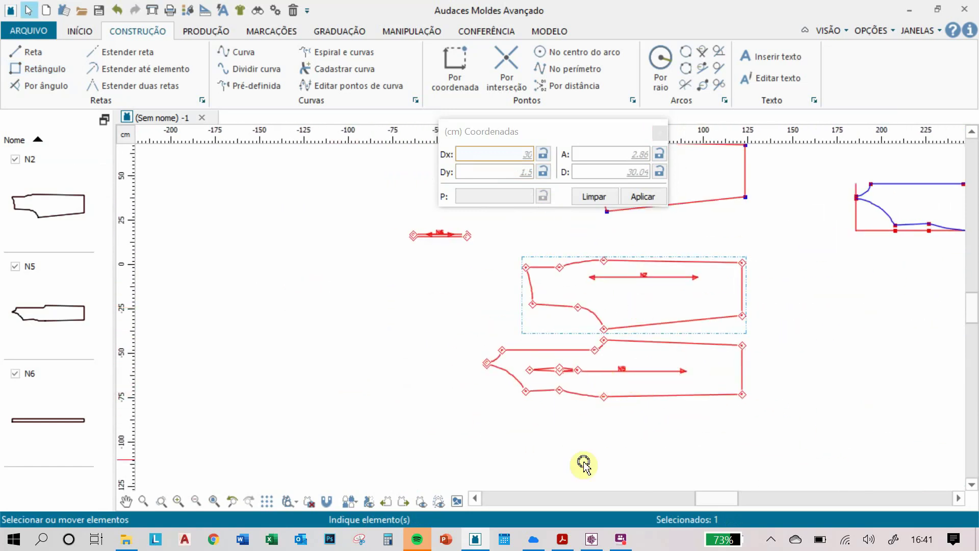
# Step: Review the finishing instructions for hem, strap unfolding and seam allowance in the PDF, then return to Audaces Moldes
pyautogui.click(562, 539)
pyautogui.scroll(-10, 563, 335)
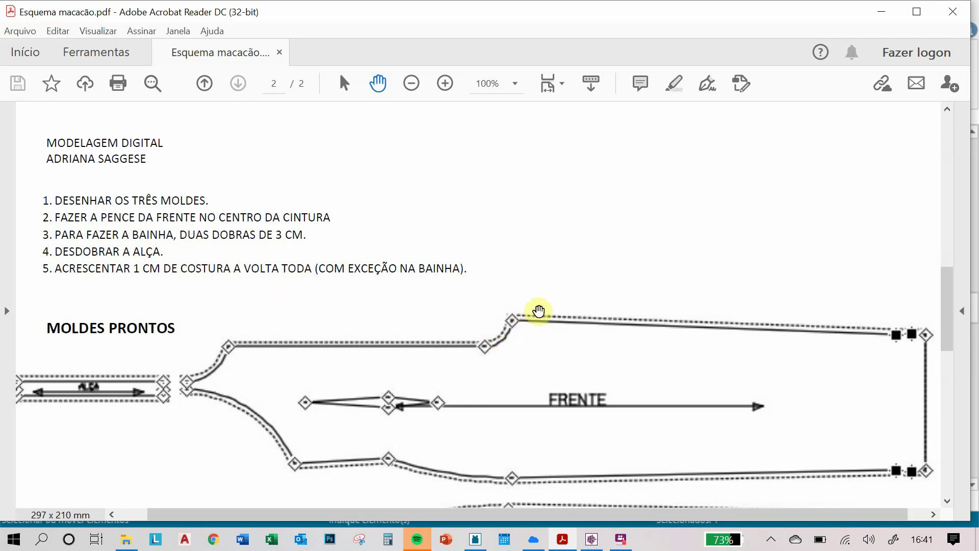
pyautogui.moveTo(565, 535)
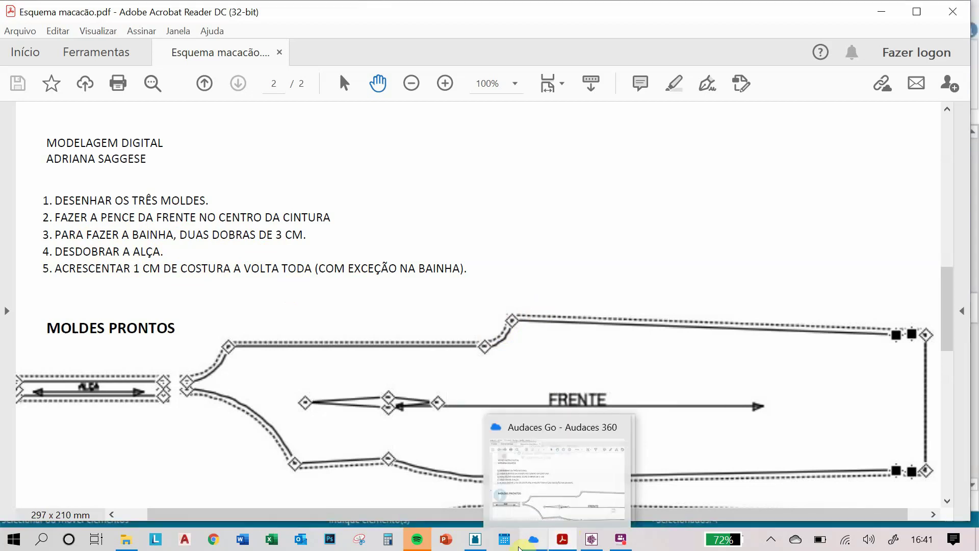
pyautogui.click(475, 538)
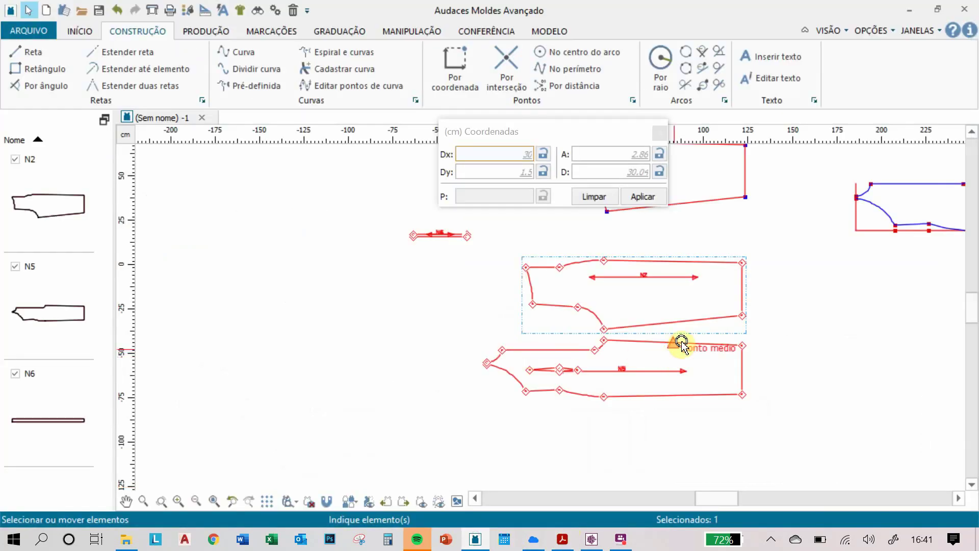
# Step: Start a pattern check with the back piece's inseam as pattern 1 and the front piece's inseam as pattern 2
pyautogui.scroll(5, 682, 343)
pyautogui.click(706, 302)
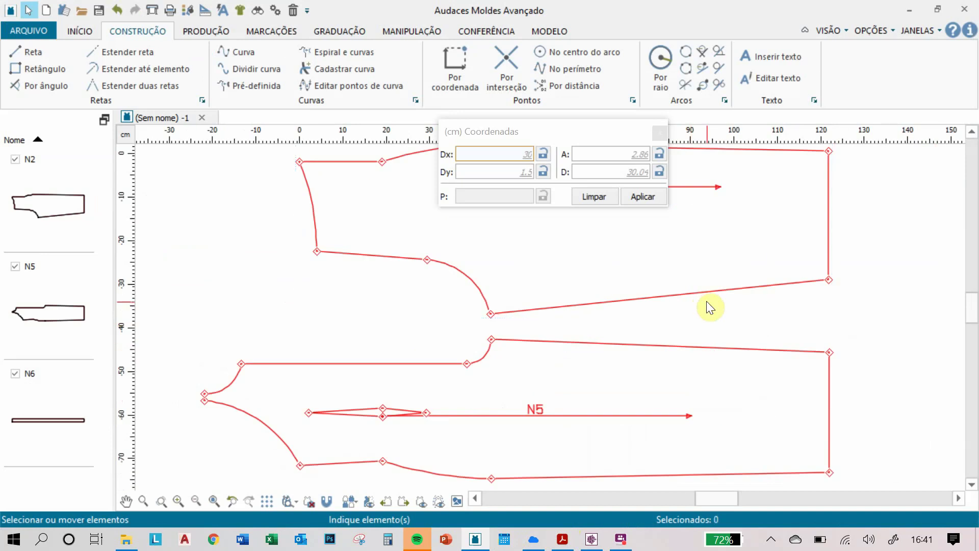
pyautogui.moveTo(723, 306); pyautogui.dragTo(668, 324, button='middle')
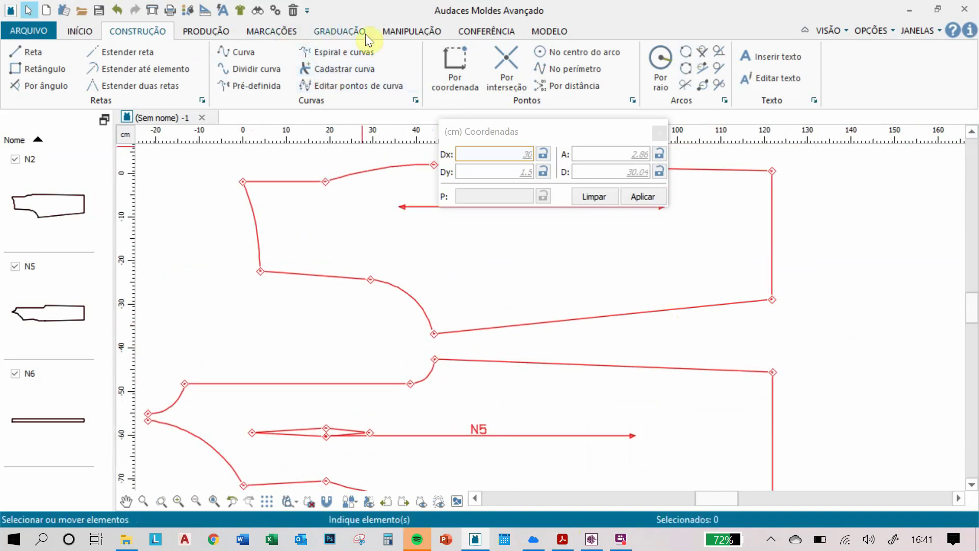
pyautogui.click(483, 31)
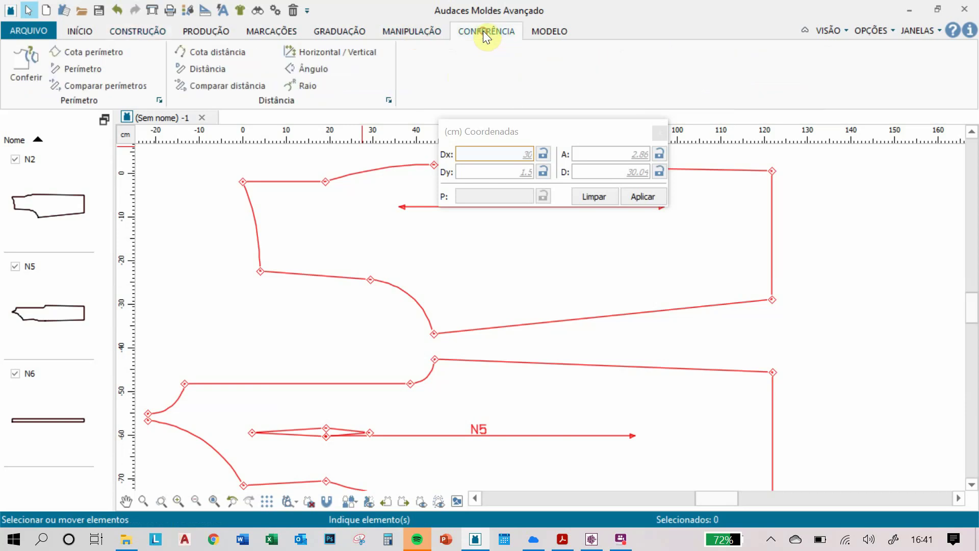
pyautogui.click(22, 62)
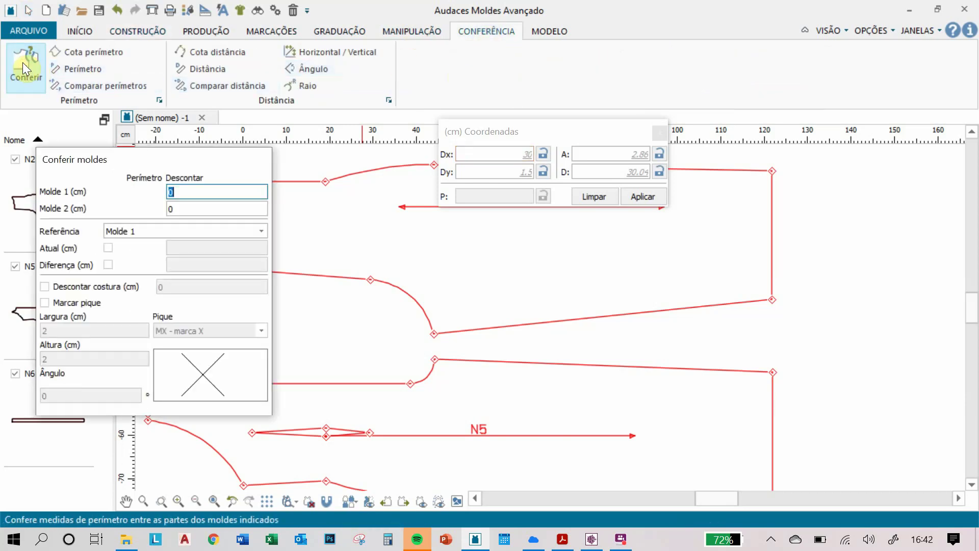
pyautogui.click(541, 322)
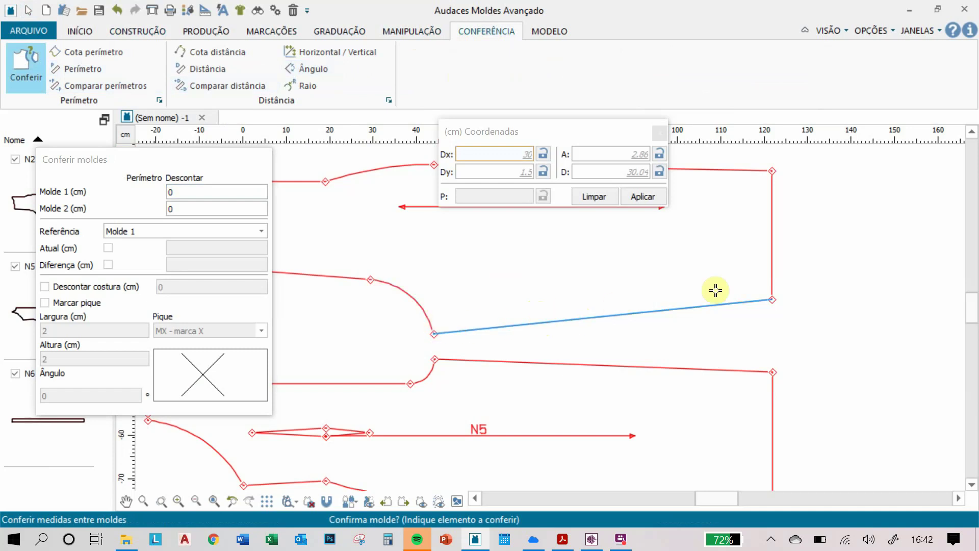
pyautogui.click(655, 311)
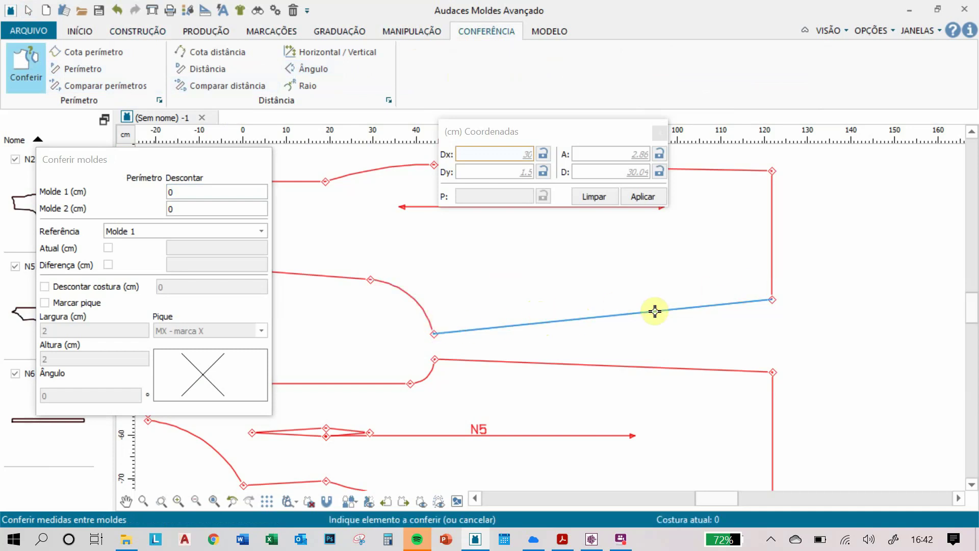
pyautogui.click(642, 340)
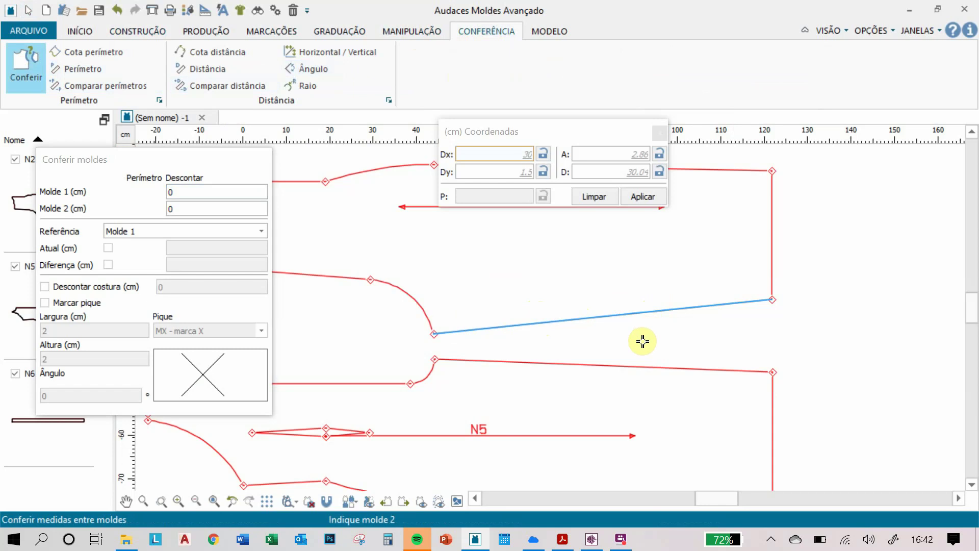
pyautogui.click(603, 366)
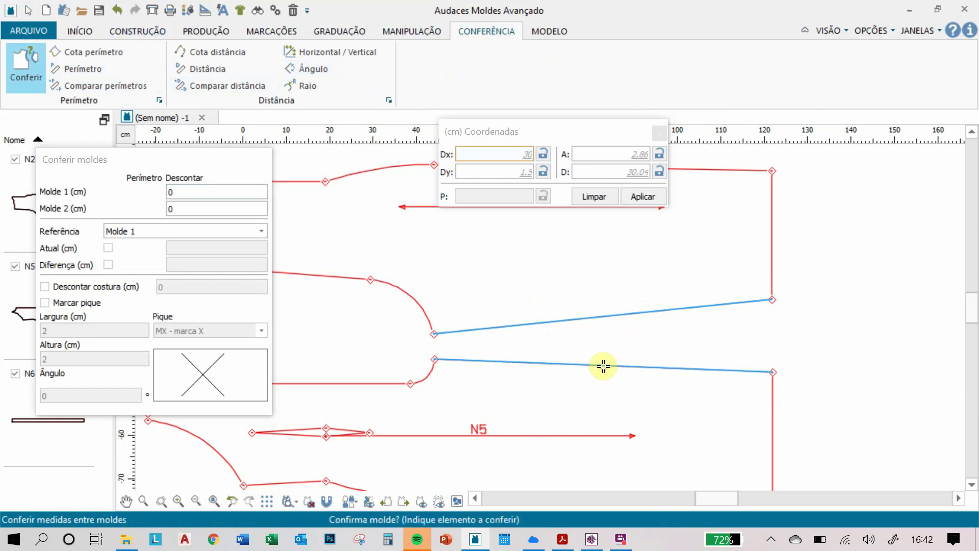
pyautogui.rightClick(603, 366)
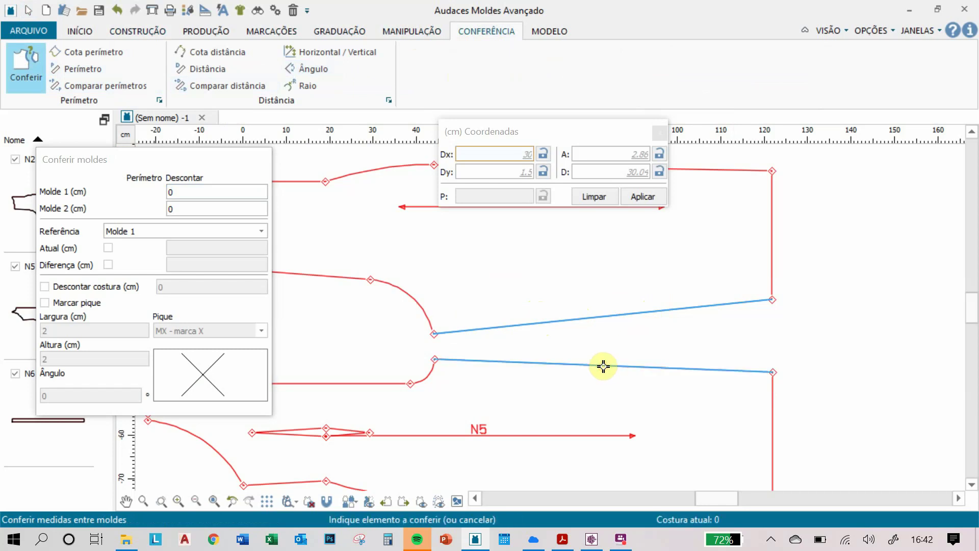
pyautogui.click(612, 340)
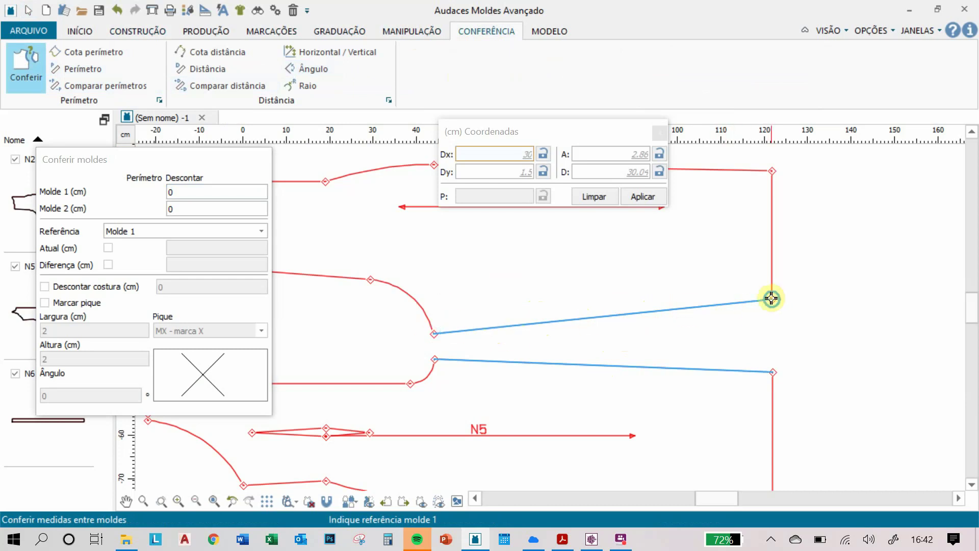
# Step: Align the two inseams from their hem corners and examine the length difference at the crotch end
pyautogui.click(773, 372)
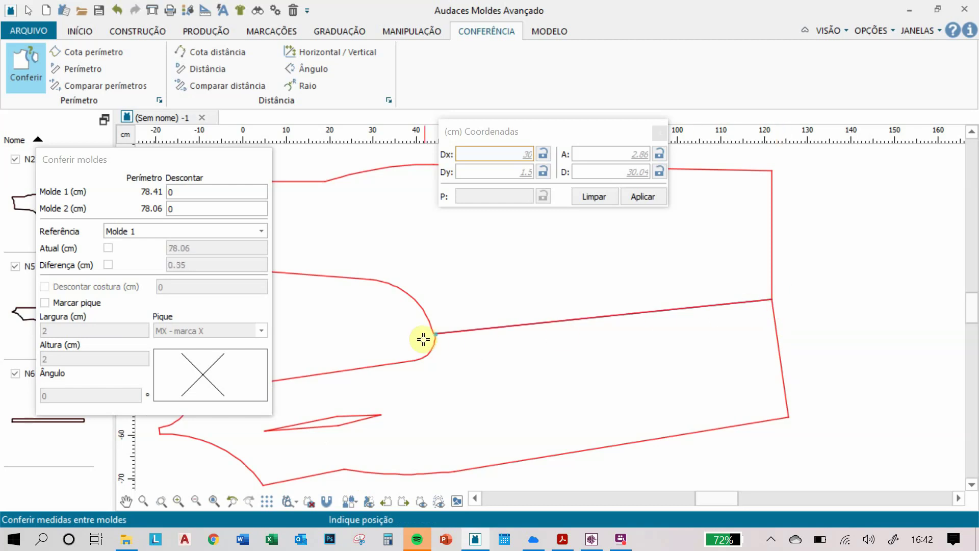
pyautogui.scroll(3, 418, 334)
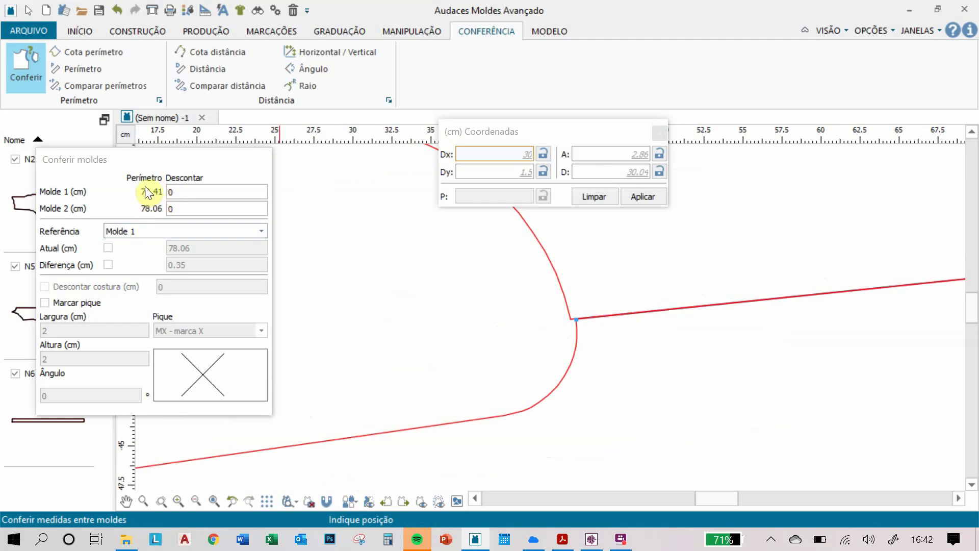
pyautogui.click(155, 208)
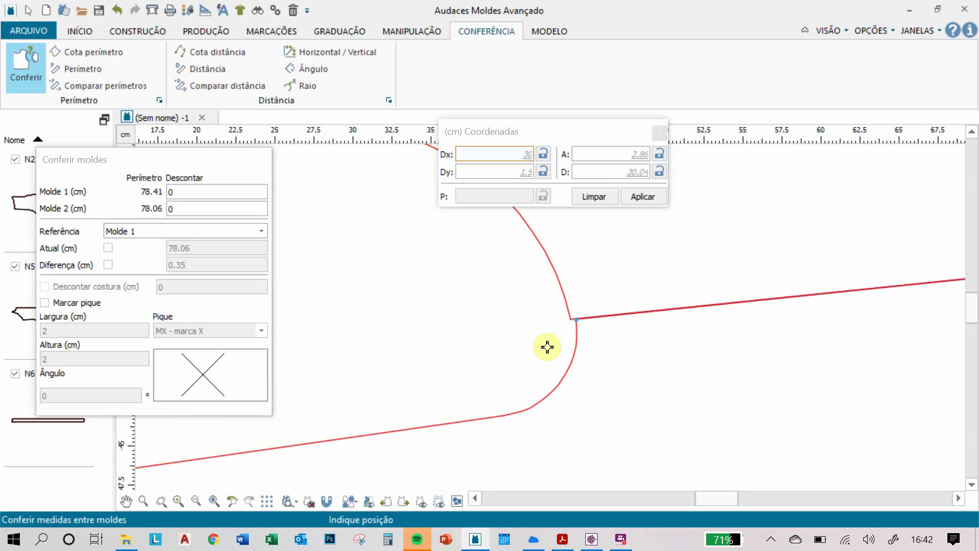
# Step: Enable notch marking with the I - forma I type and place the notch on both inseams at the crotch end
pyautogui.click(256, 332)
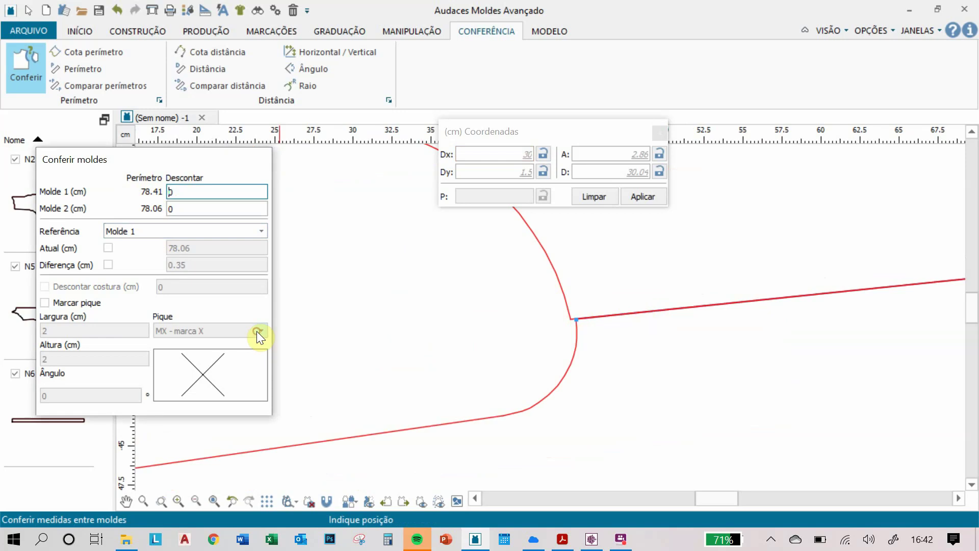
pyautogui.click(44, 303)
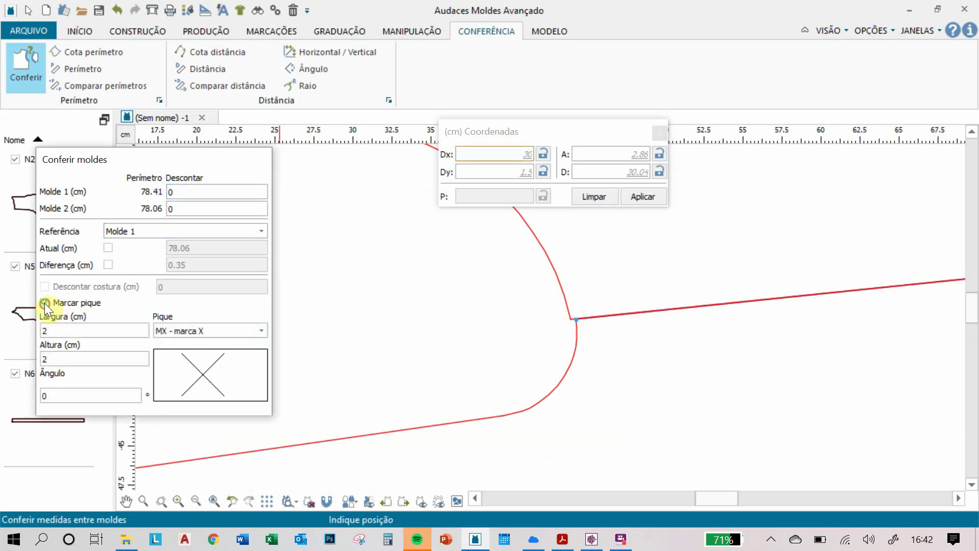
pyautogui.click(261, 330)
pyautogui.click(186, 341)
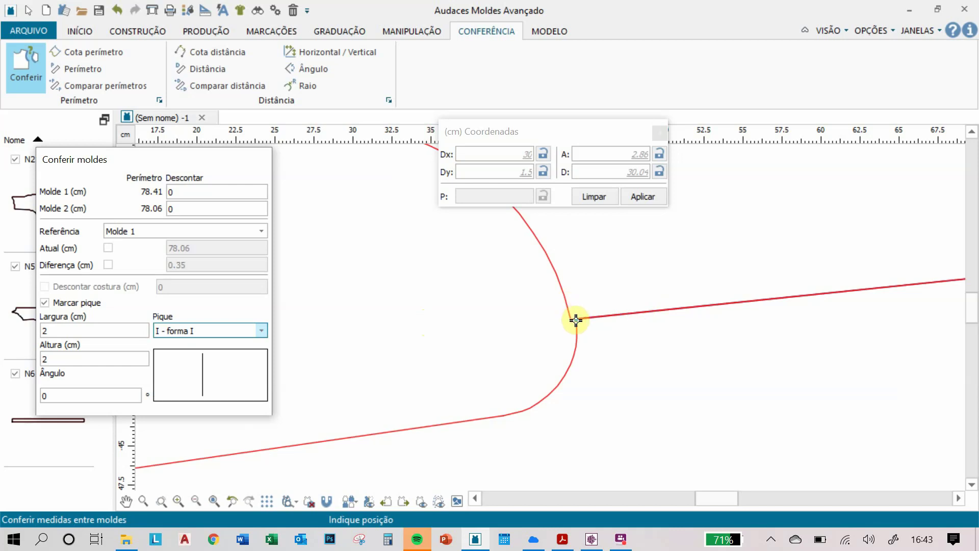
pyautogui.click(576, 320)
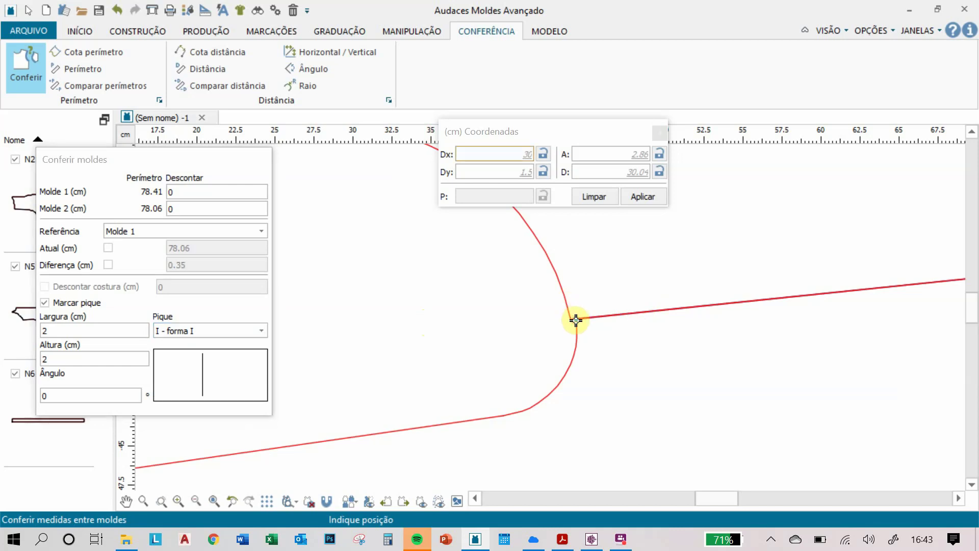
pyautogui.click(472, 284)
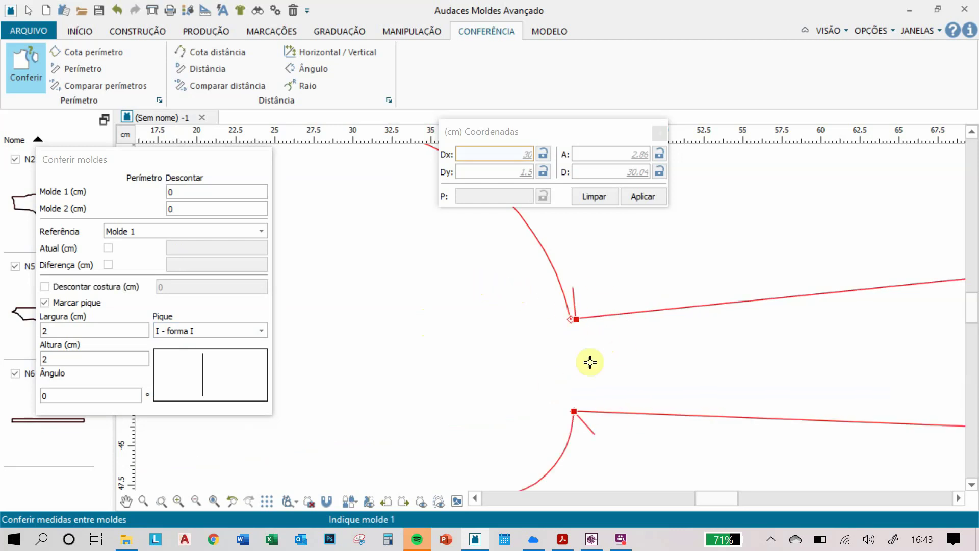
# Step: Examine the notches at the crotch ends of both inseams and close the pattern check
pyautogui.scroll(-2, 576, 318)
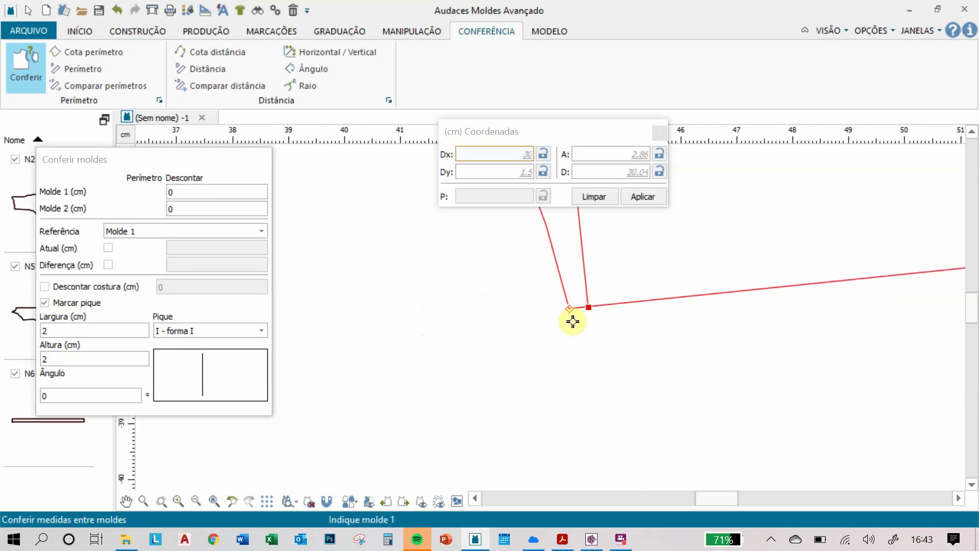
pyautogui.scroll(5, 574, 322)
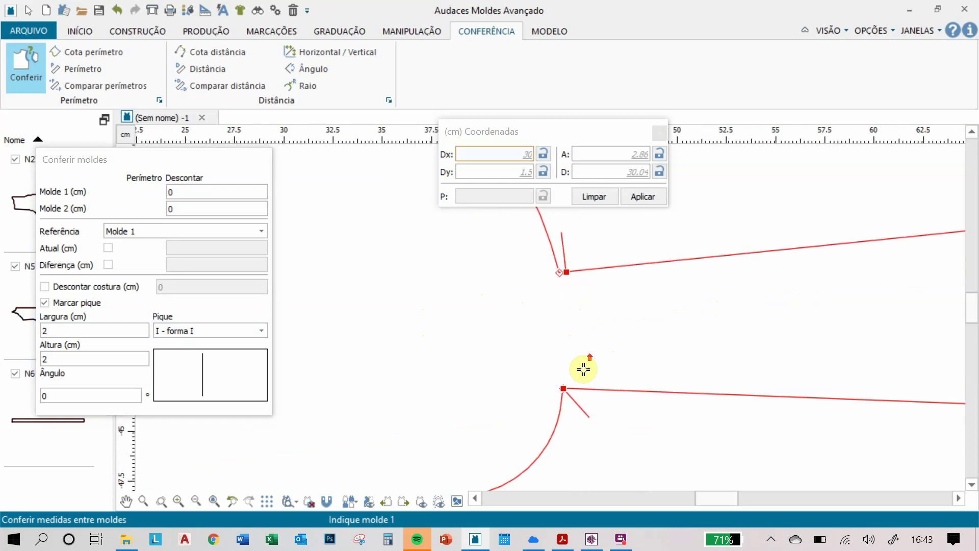
pyautogui.press('Escape')
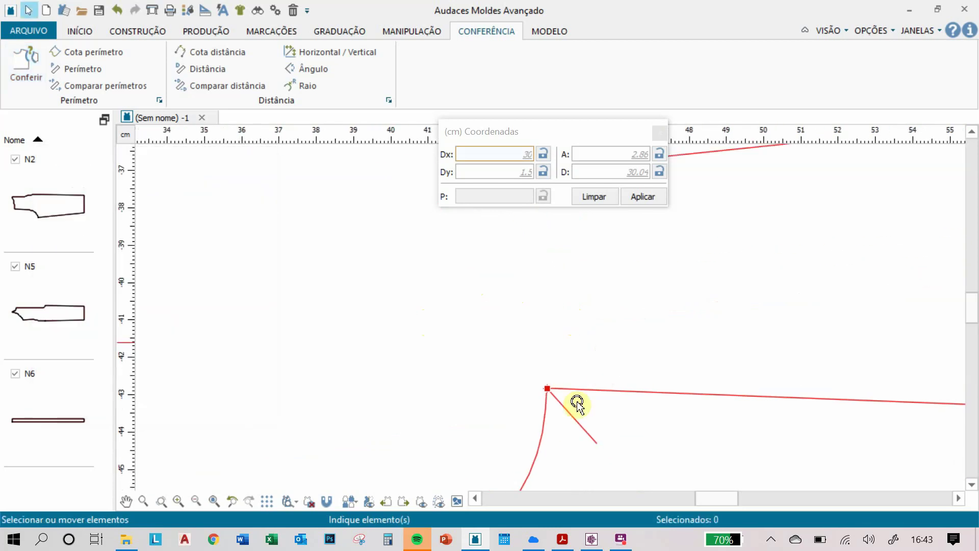
pyautogui.click(576, 418)
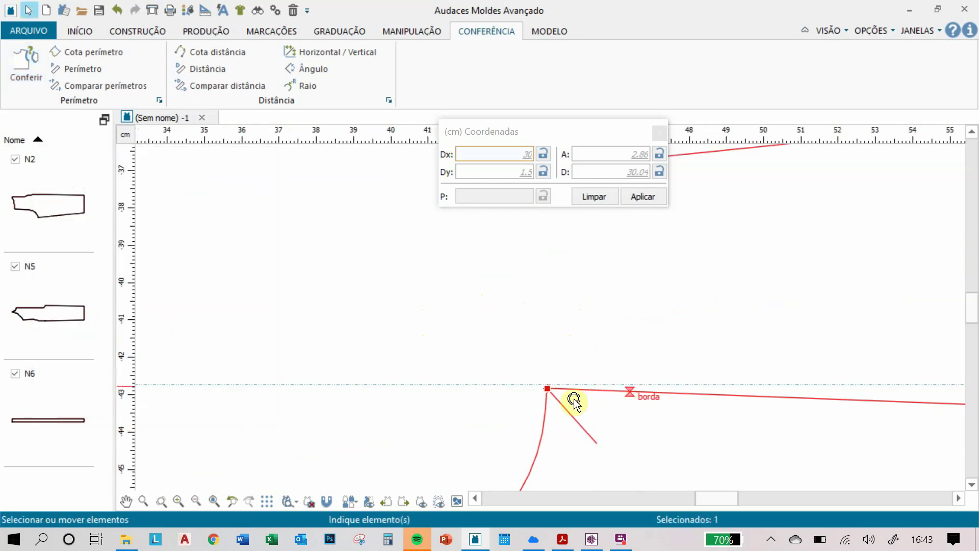
pyautogui.scroll(-2, 577, 336)
pyautogui.scroll(-2, 581, 321)
pyautogui.moveTo(586, 299); pyautogui.dragTo(595, 408, button='middle')
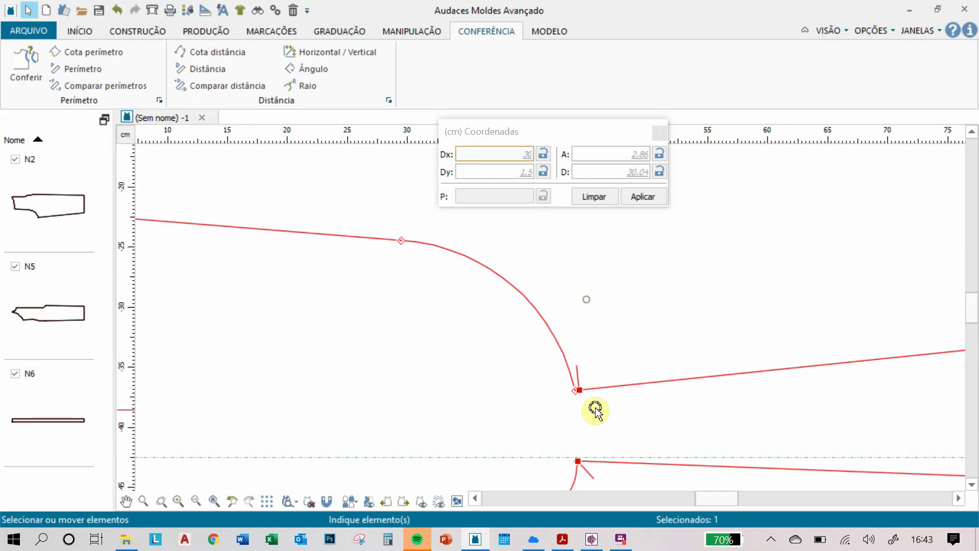
pyautogui.scroll(2, 586, 378)
pyautogui.scroll(-2, 588, 365)
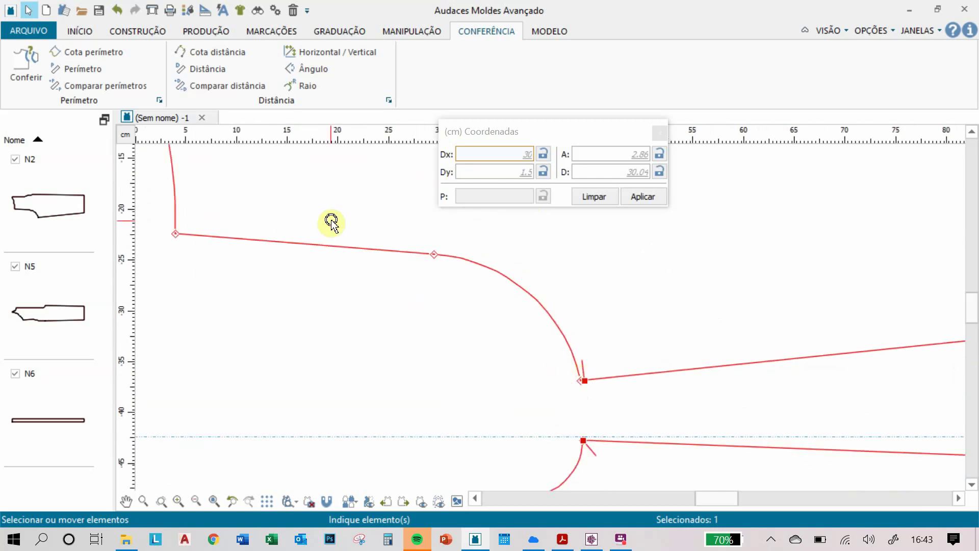
# Step: Draw a two-point guide arc from the start of the back piece's crotch curve to its inseam notch, following the existing curve
pyautogui.click(137, 33)
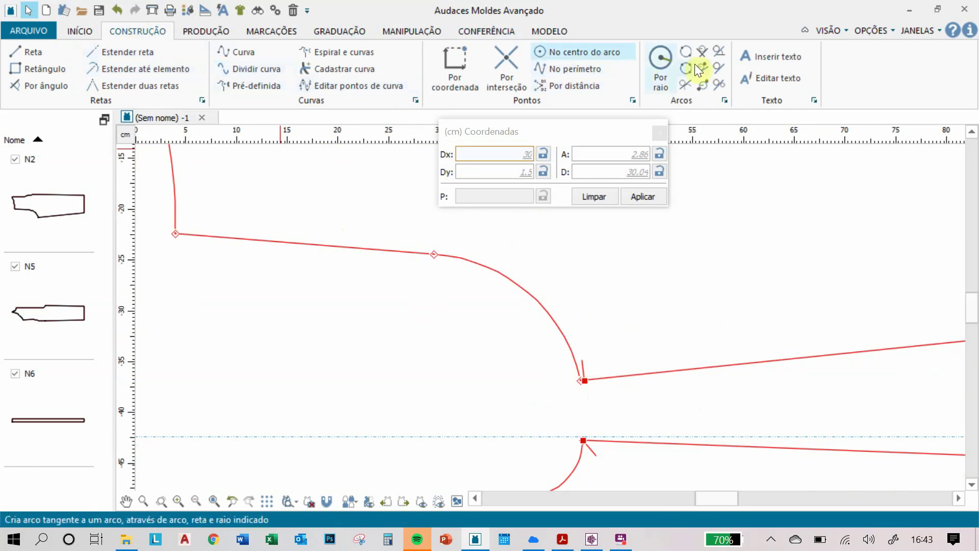
pyautogui.click(683, 51)
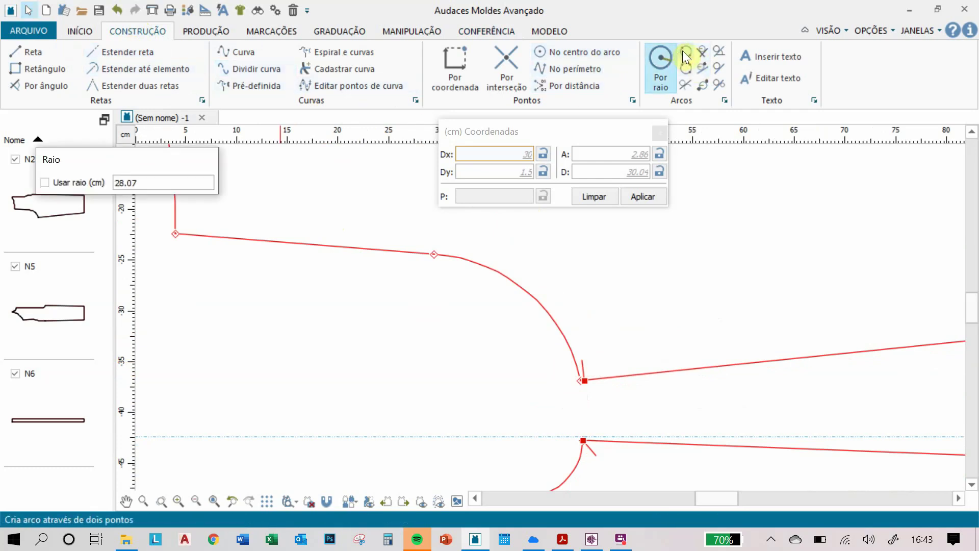
pyautogui.click(434, 255)
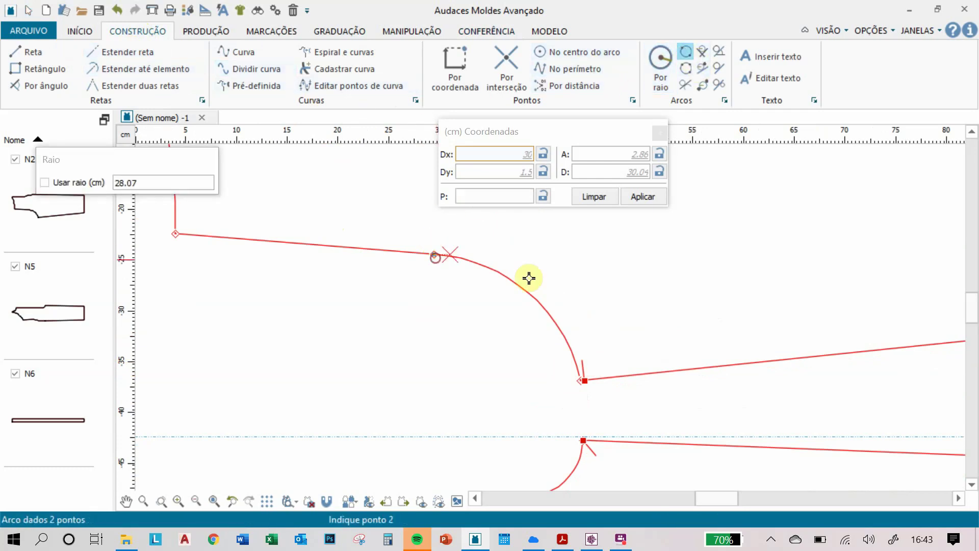
pyautogui.click(590, 381)
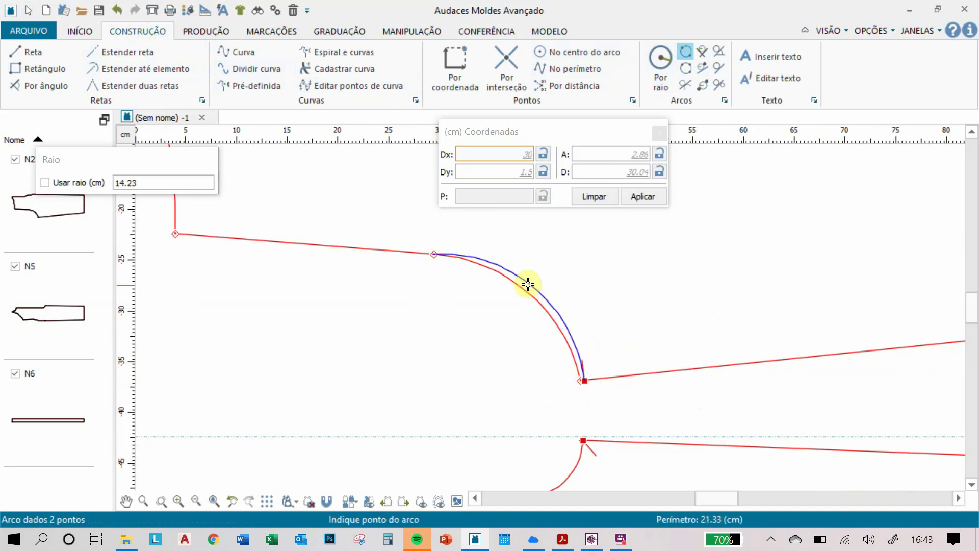
pyautogui.click(517, 280)
pyautogui.press('Escape')
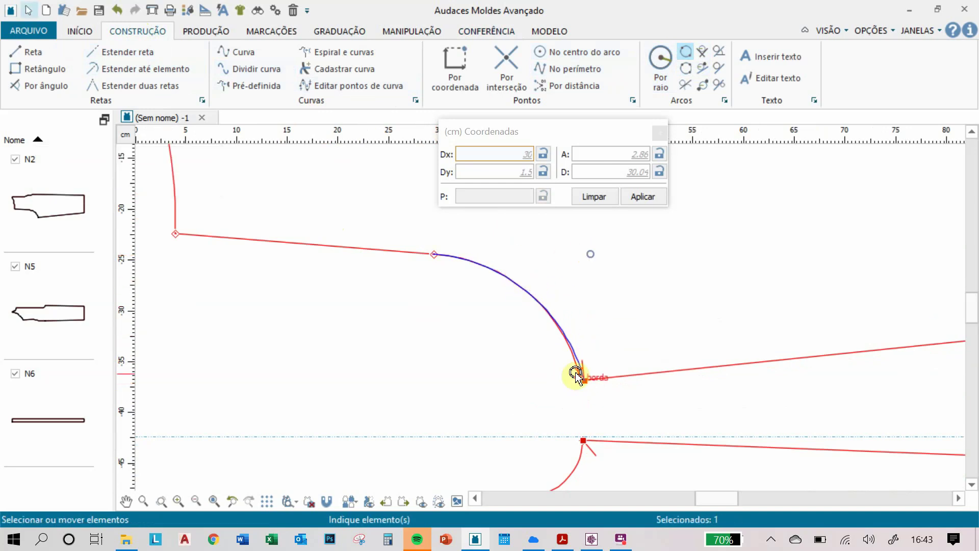
# Step: Modify the back piece's outline by moving its crotch corner point to the guide arc's end at the notch
pyautogui.scroll(3, 577, 377)
pyautogui.scroll(1, 656, 403)
pyautogui.scroll(-3, 656, 403)
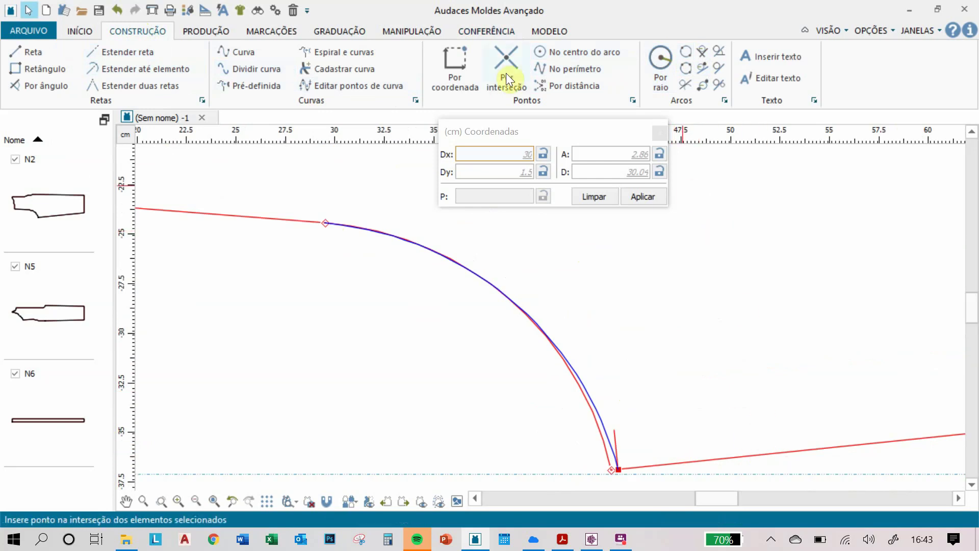
pyautogui.click(423, 32)
pyautogui.click(39, 62)
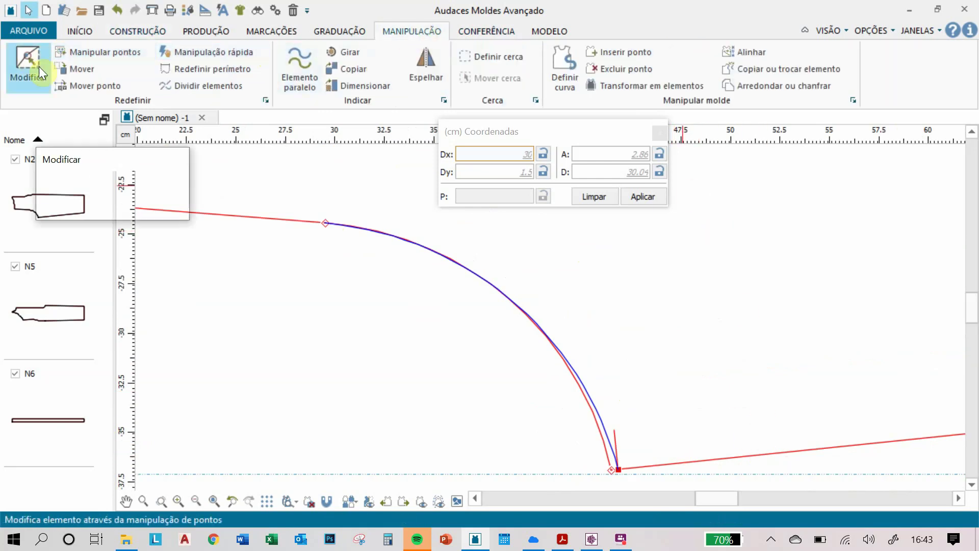
pyautogui.click(634, 467)
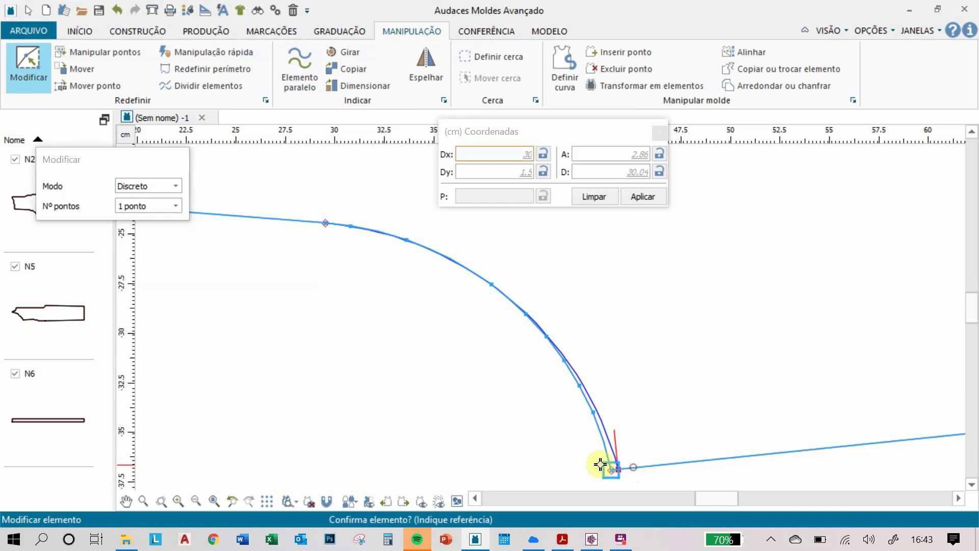
pyautogui.scroll(3, 612, 467)
pyautogui.click(618, 470)
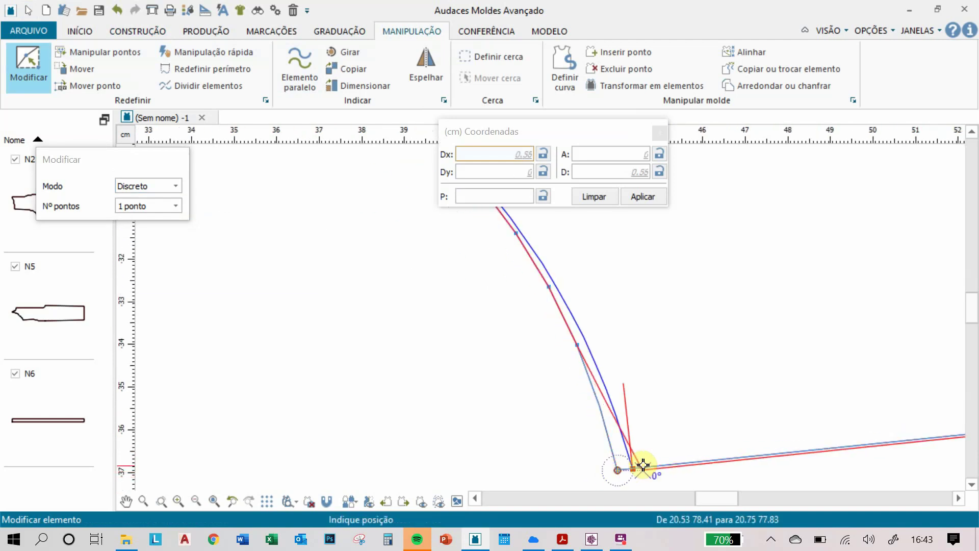
# Step: Move the back crotch curve's intermediate points onto the guide arc and finish modifying the outline
pyautogui.click(584, 337)
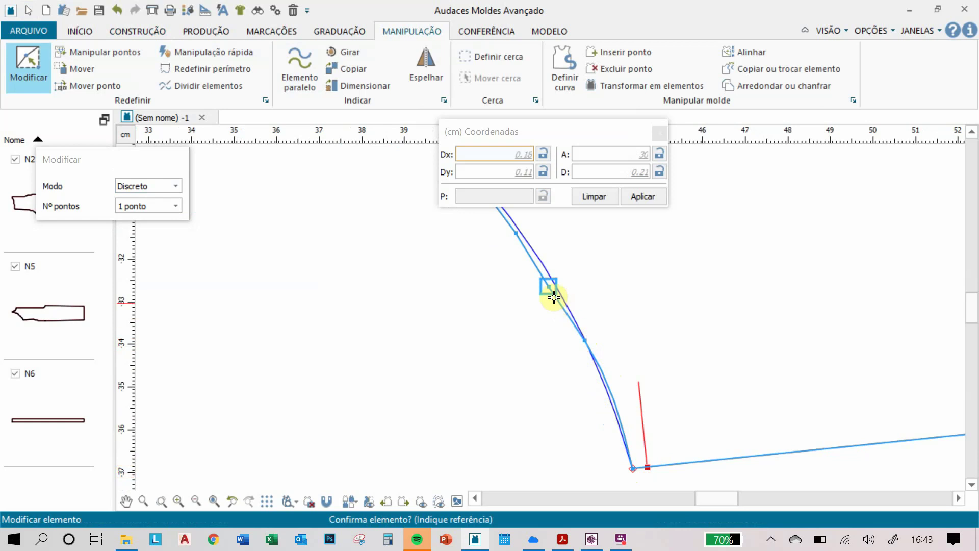
pyautogui.click(551, 280)
pyautogui.click(552, 280)
pyautogui.moveTo(491, 266); pyautogui.dragTo(572, 396, button='middle')
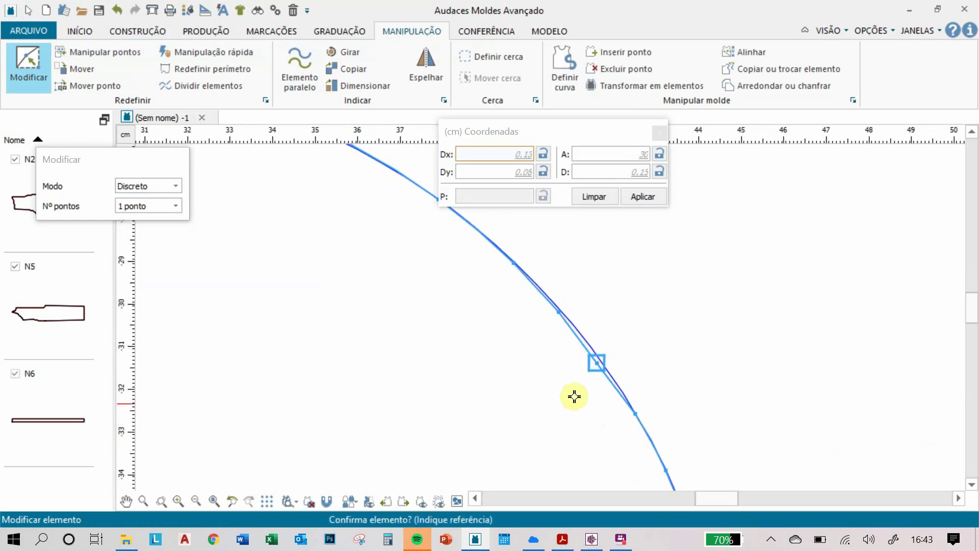
pyautogui.click(596, 360)
pyautogui.click(601, 359)
pyautogui.click(560, 310)
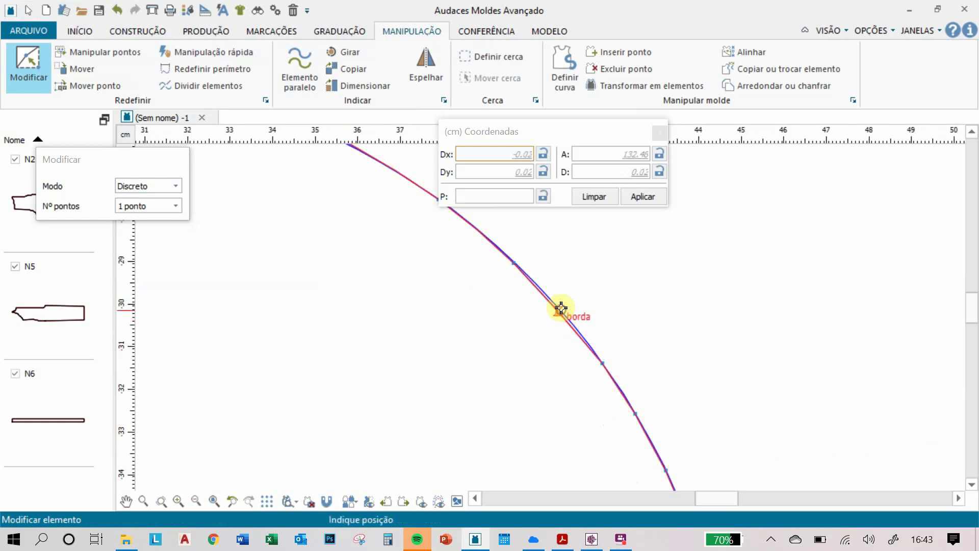
pyautogui.click(564, 308)
pyautogui.scroll(-5, 630, 297)
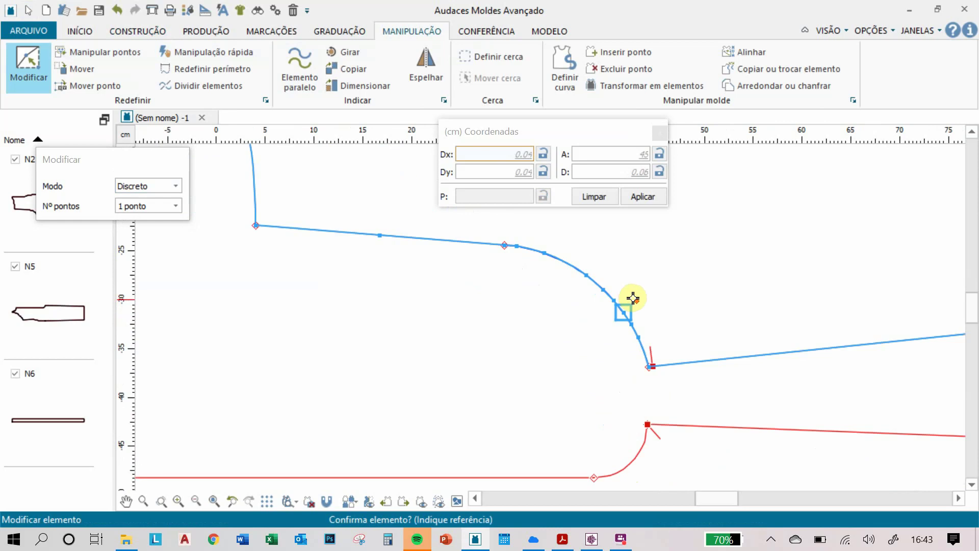
pyautogui.rightClick(640, 296)
# Step: Check the reshaped crotch corner of the back piece and delete the guide arc
pyautogui.scroll(4, 656, 367)
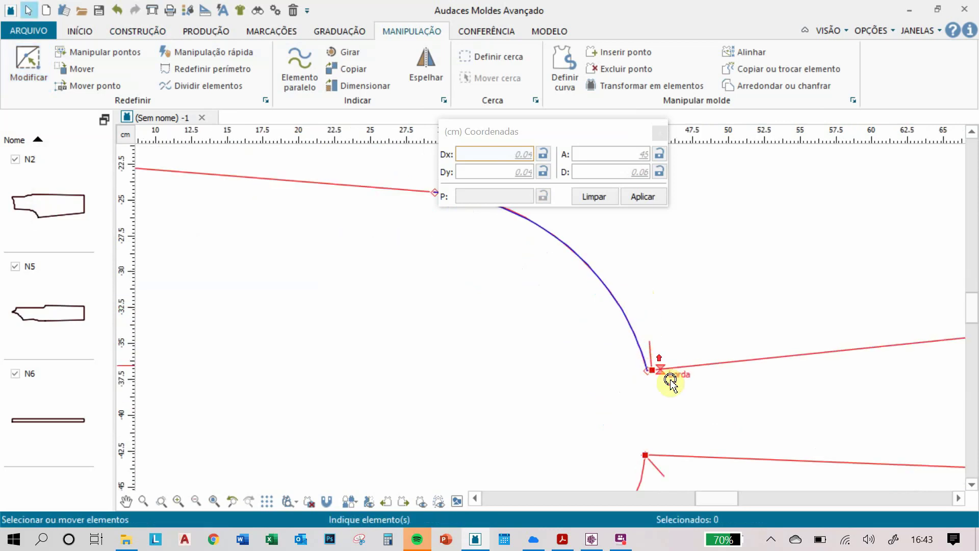
pyautogui.scroll(2, 685, 379)
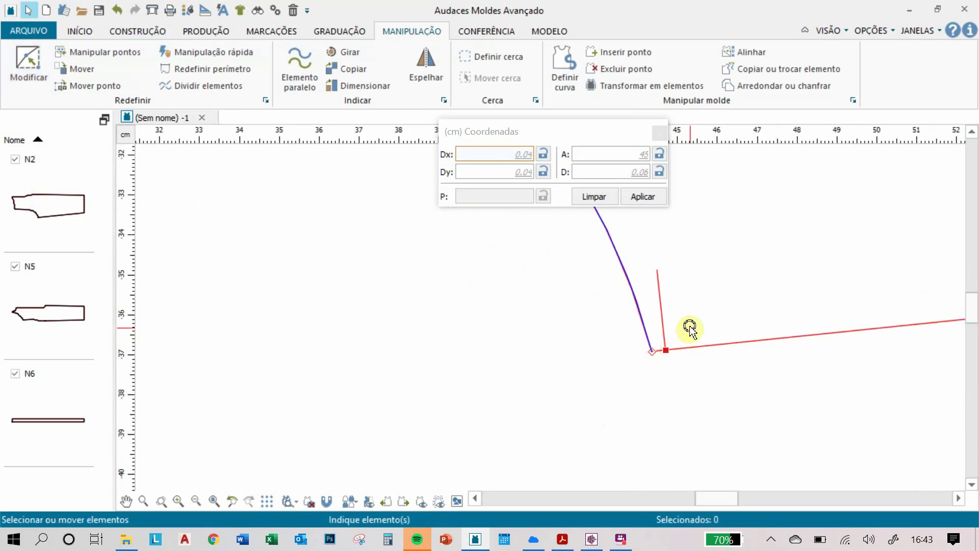
pyautogui.scroll(-5, 690, 325)
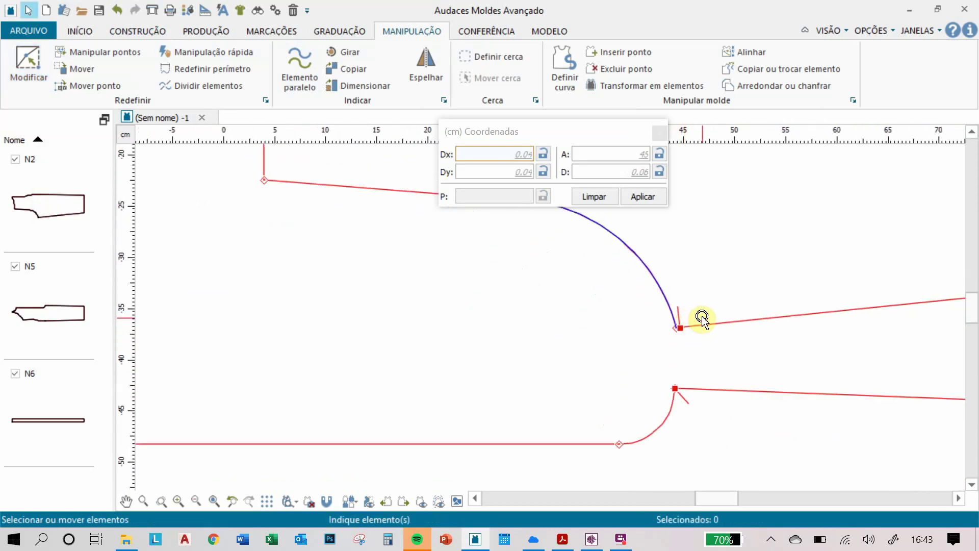
pyautogui.moveTo(645, 357); pyautogui.dragTo(554, 377, button='middle')
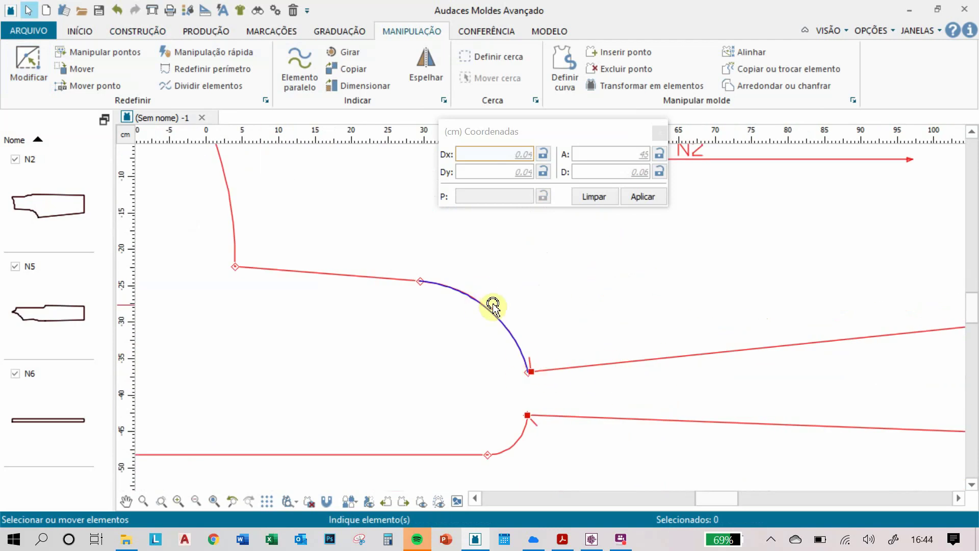
pyautogui.click(507, 329)
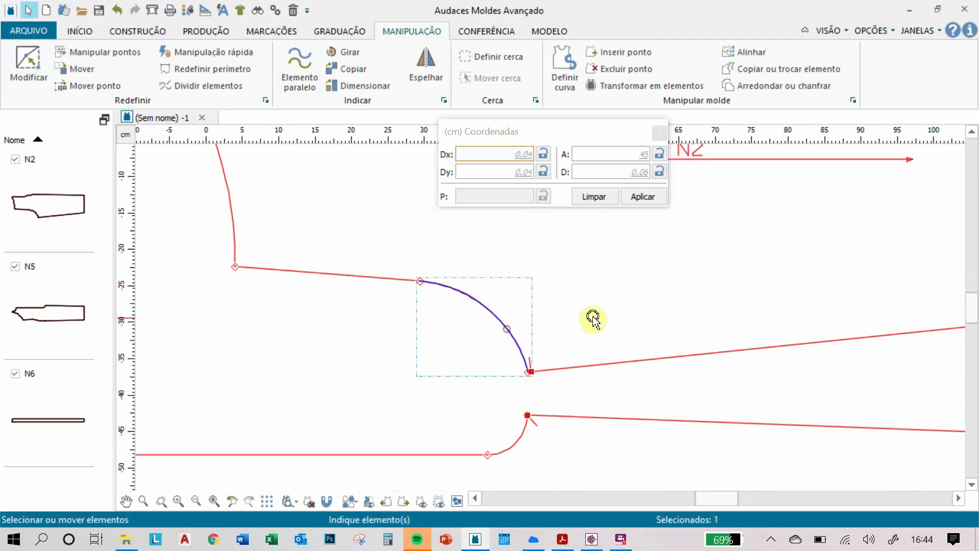
pyautogui.click(595, 317)
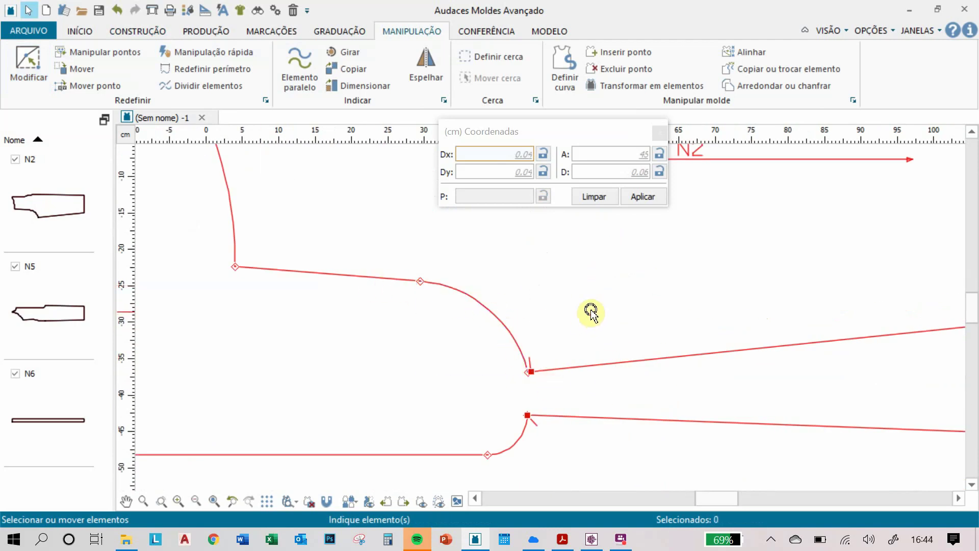
# Step: Remove the crotch-end notches from the back and front pieces' outlines
pyautogui.click(271, 30)
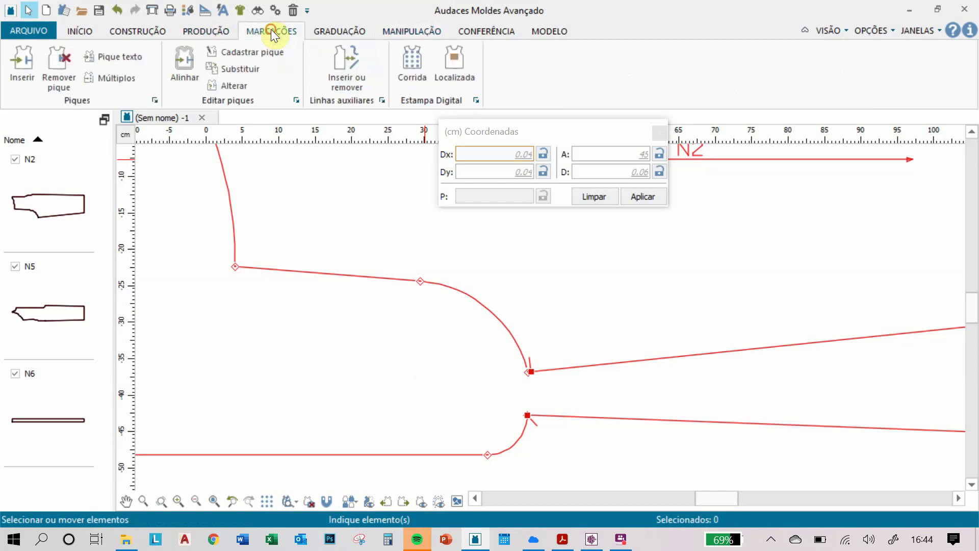
pyautogui.click(59, 68)
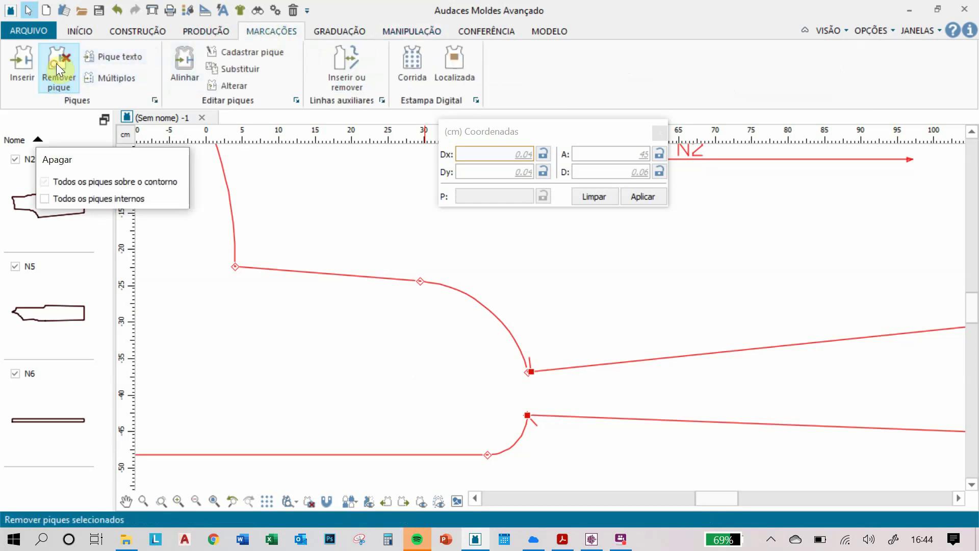
pyautogui.click(530, 363)
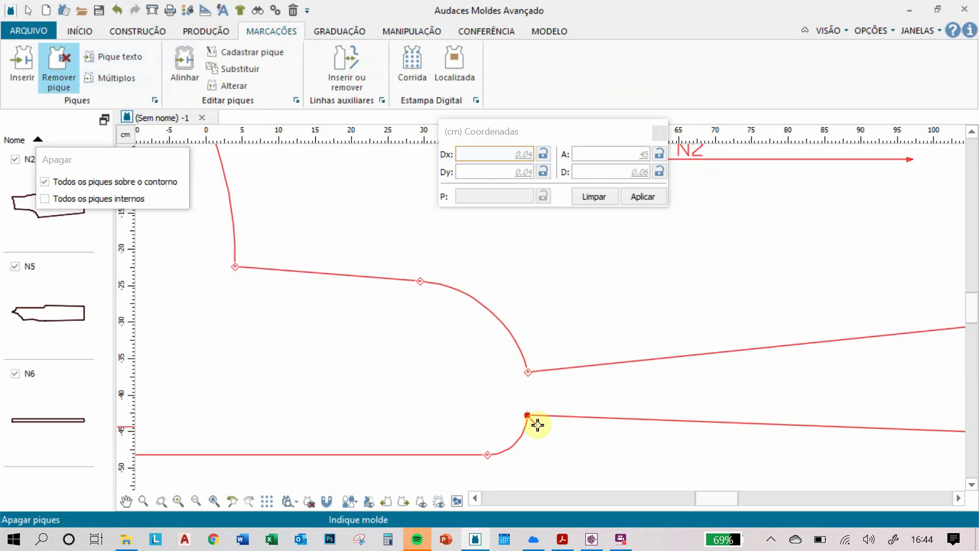
pyautogui.click(534, 427)
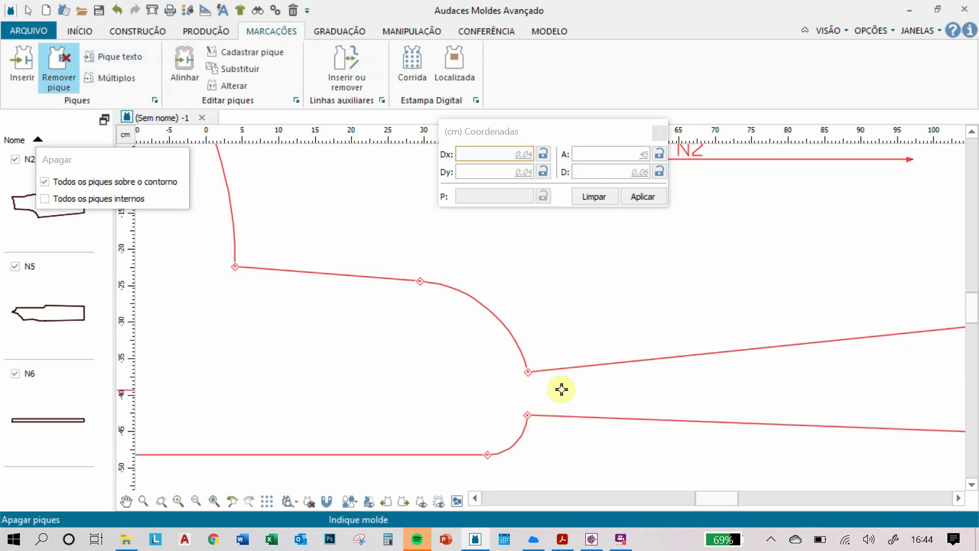
pyautogui.press('Escape')
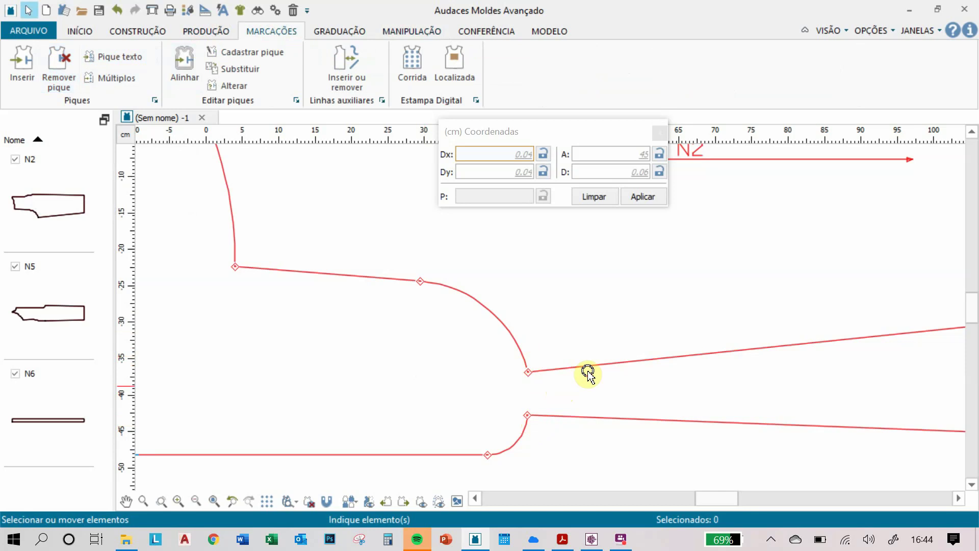
# Step: Set up a measurement check between the back piece's straight side edge above the waist and the front piece's corresponding edge
pyautogui.scroll(-3, 612, 367)
pyautogui.moveTo(678, 365); pyautogui.dragTo(638, 369, button='middle')
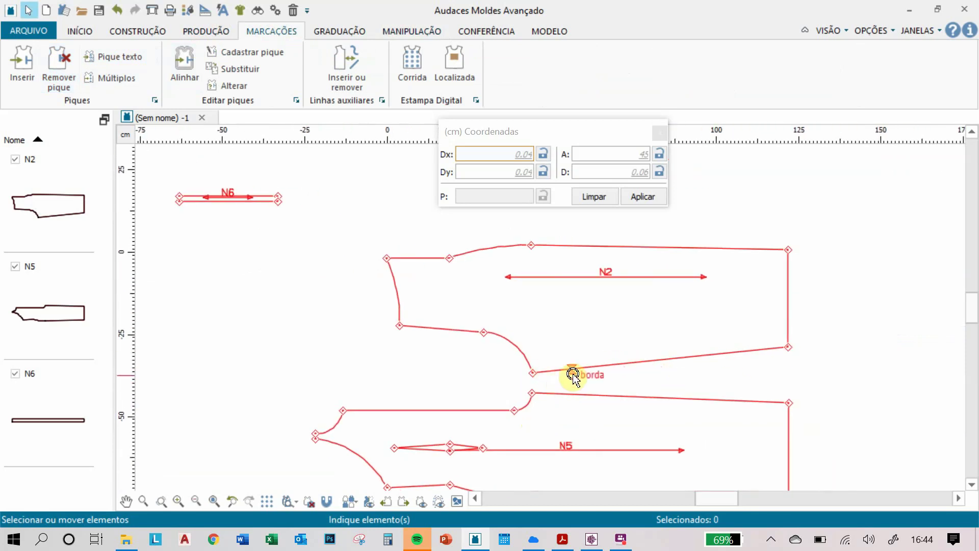
pyautogui.moveTo(491, 360); pyautogui.dragTo(497, 320, button='middle')
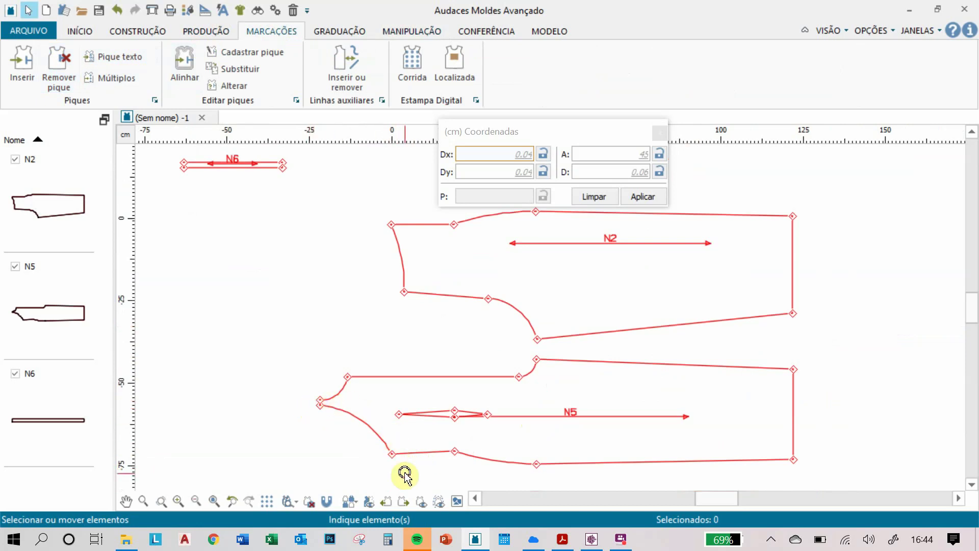
pyautogui.moveTo(408, 439); pyautogui.dragTo(421, 393, button='middle')
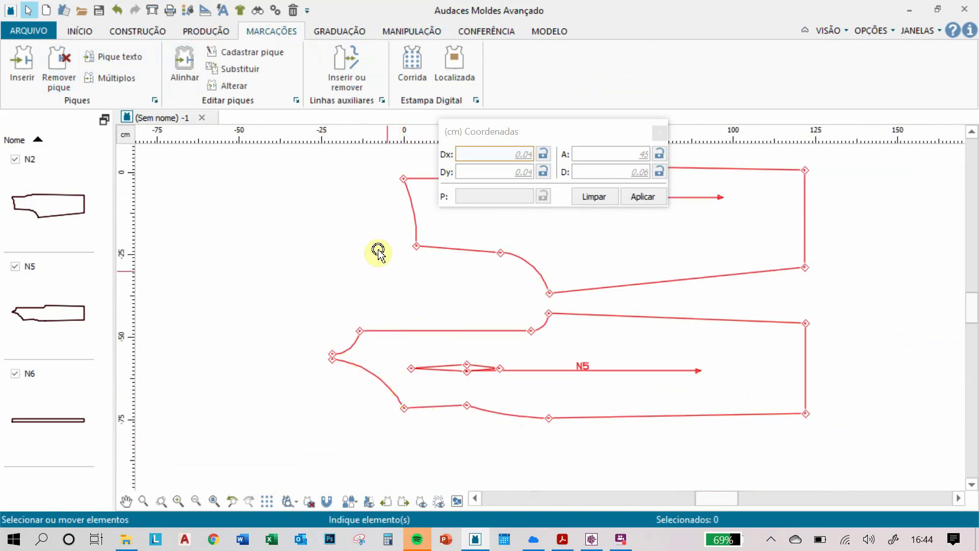
pyautogui.scroll(-2, 376, 252)
pyautogui.moveTo(325, 293); pyautogui.dragTo(280, 328, button='middle')
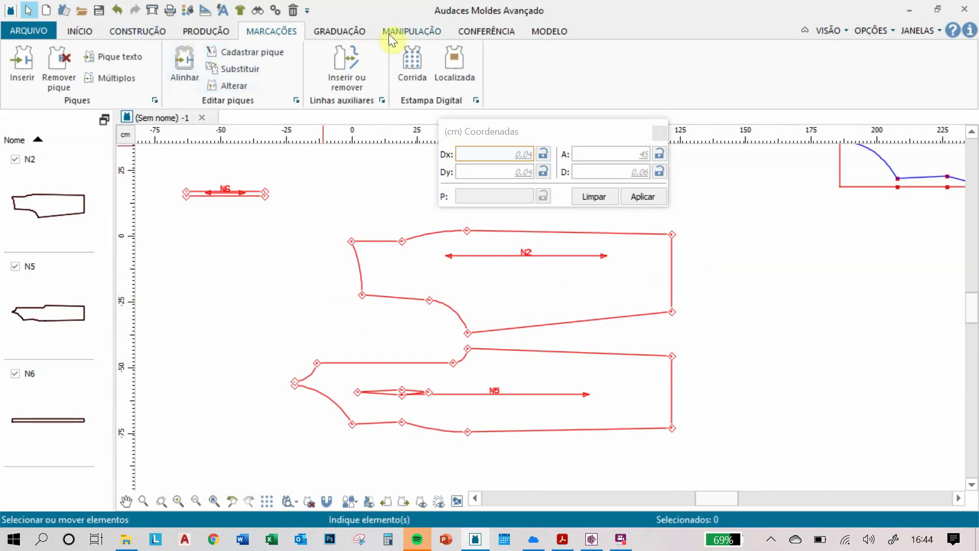
pyautogui.click(470, 30)
pyautogui.click(26, 68)
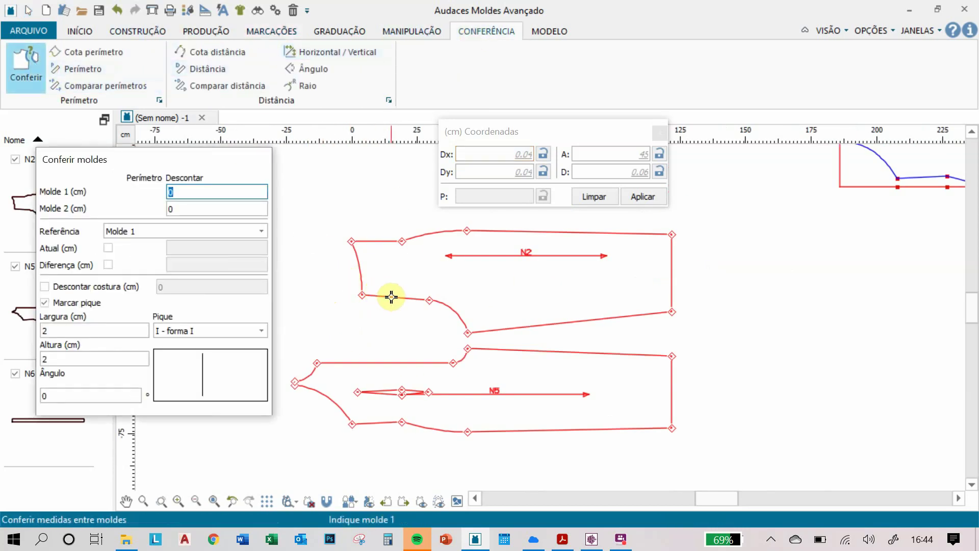
pyautogui.click(371, 240)
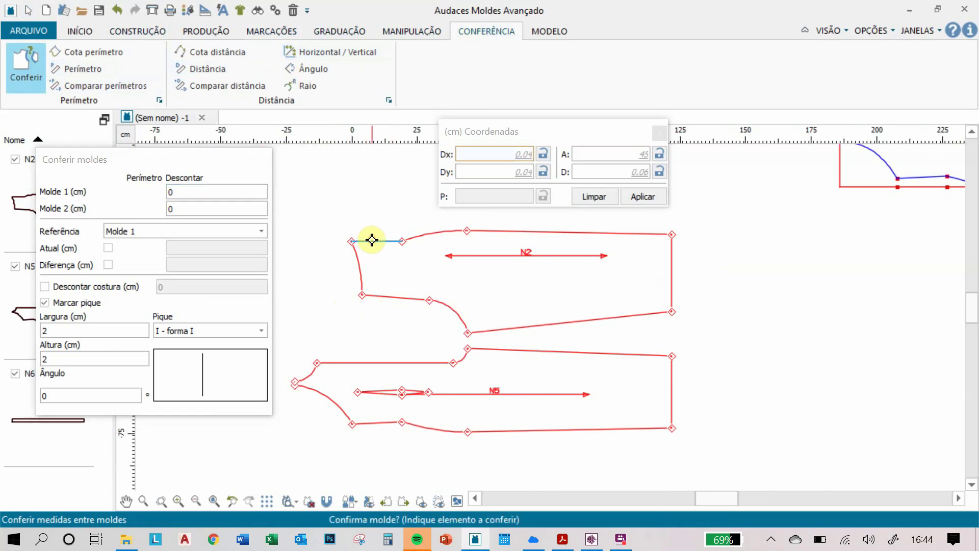
pyautogui.rightClick(372, 241)
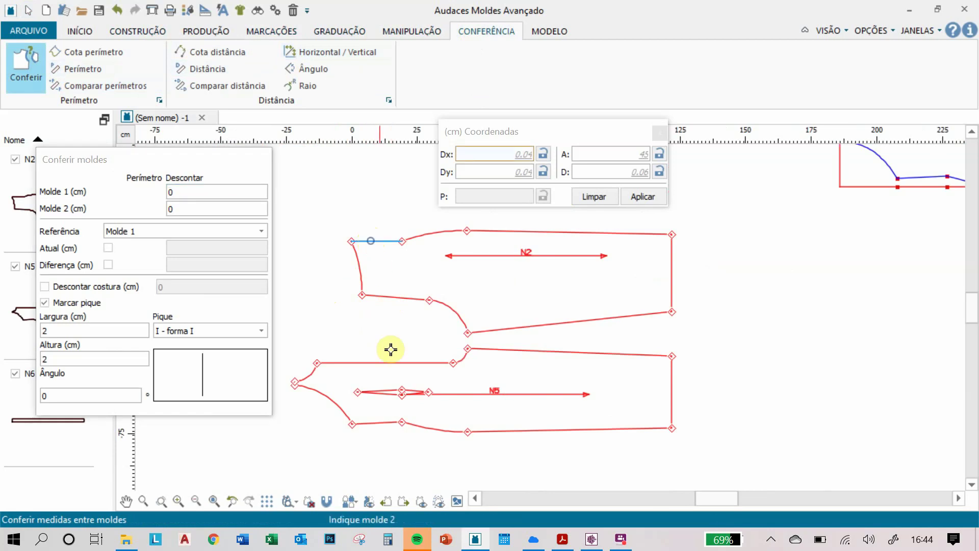
pyautogui.click(377, 423)
pyautogui.rightClick(376, 422)
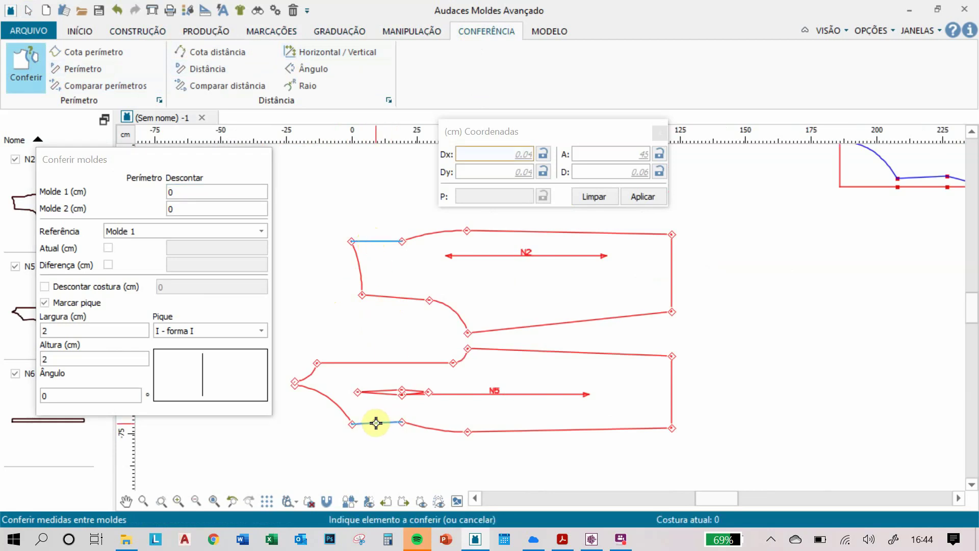
# Step: Walk the back and front side edges against each other from the waist point up to the armhole and close the check
pyautogui.click(401, 241)
pyautogui.click(409, 418)
pyautogui.scroll(6, 402, 265)
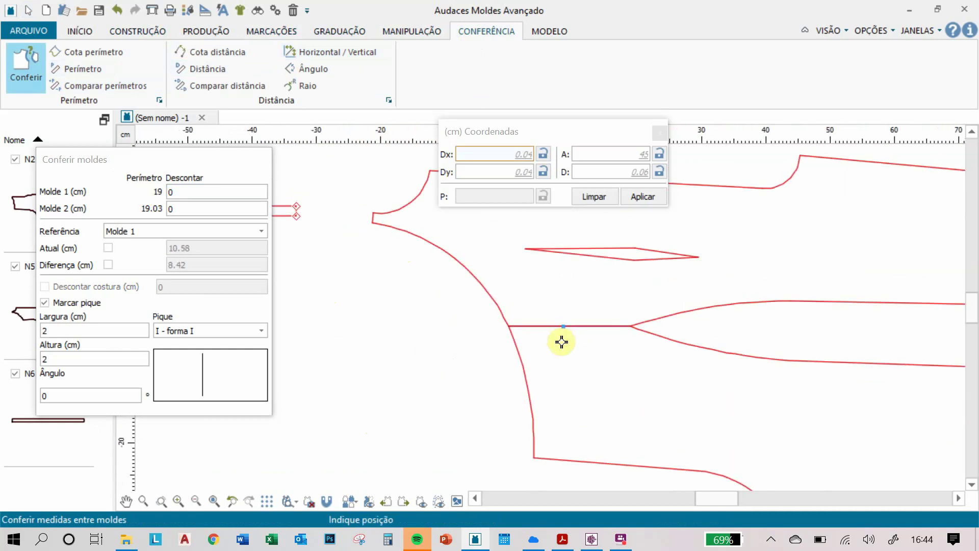
pyautogui.scroll(-3, 561, 341)
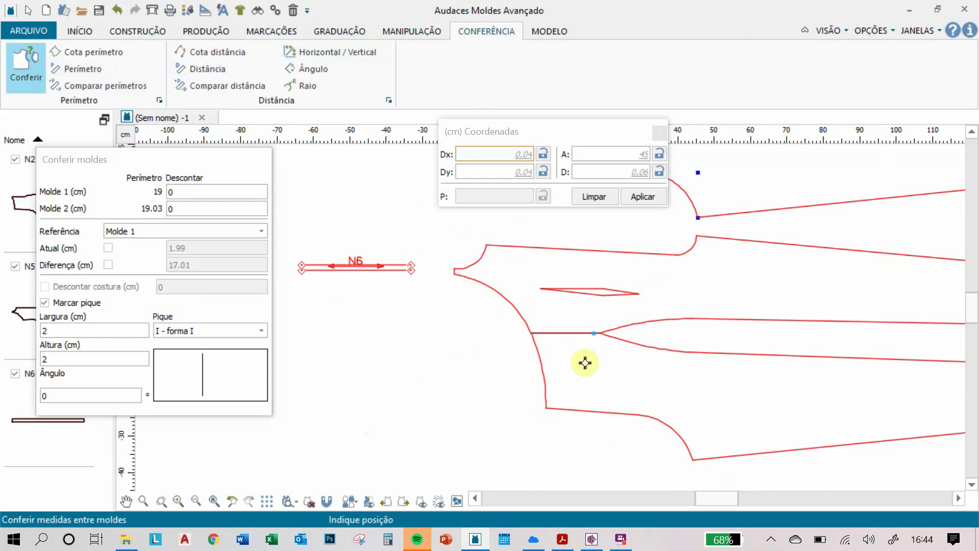
pyautogui.scroll(6, 612, 337)
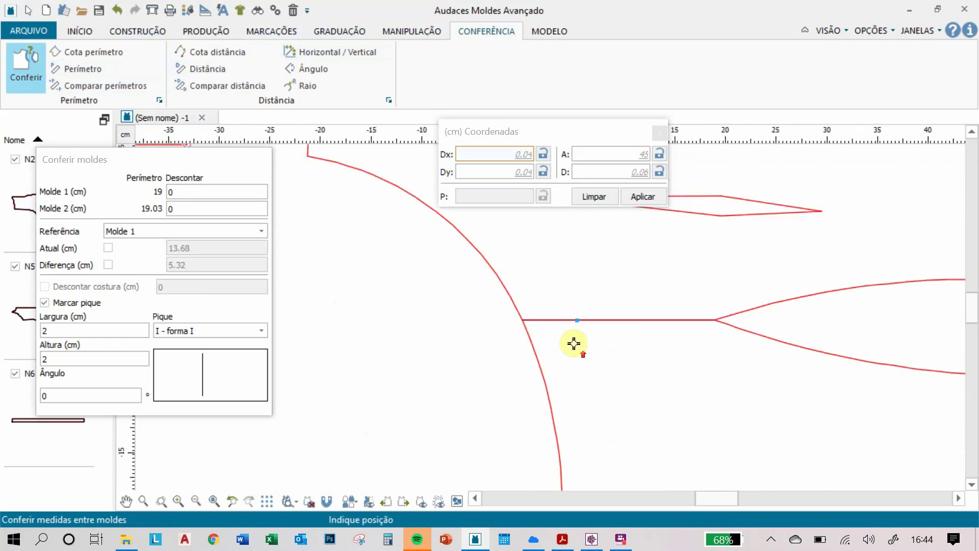
pyautogui.scroll(-4, 468, 291)
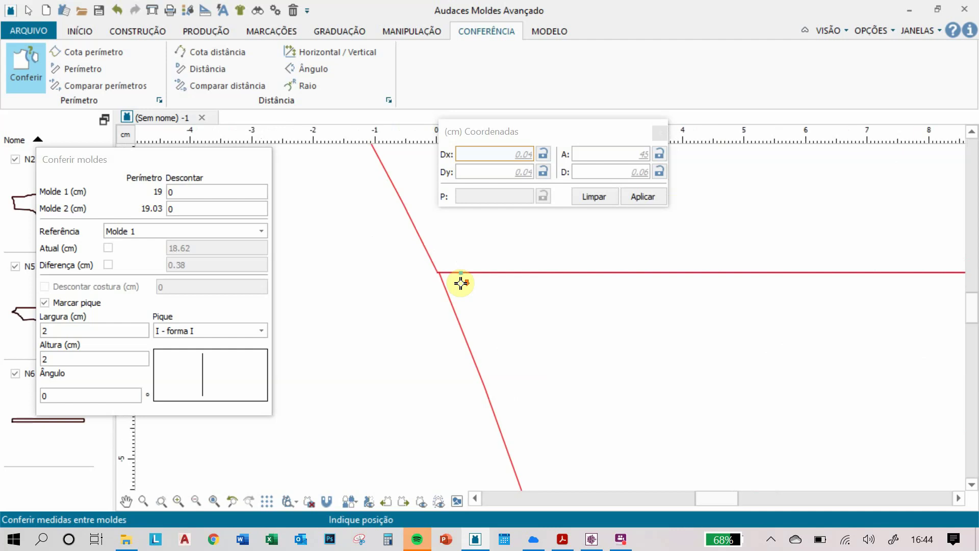
pyautogui.scroll(-1, 587, 283)
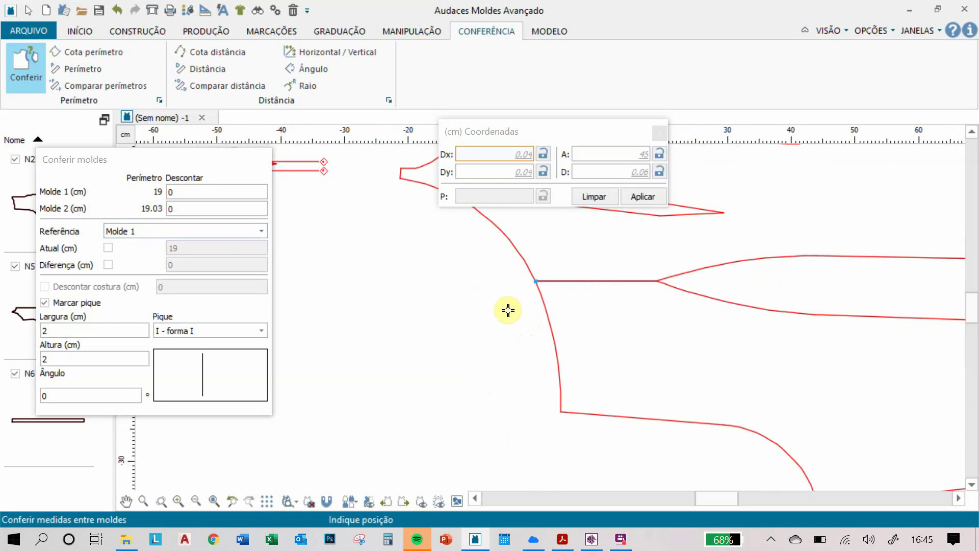
pyautogui.press('Escape')
# Step: Move the front piece down to leave more space between it and the back piece
pyautogui.scroll(-6, 597, 286)
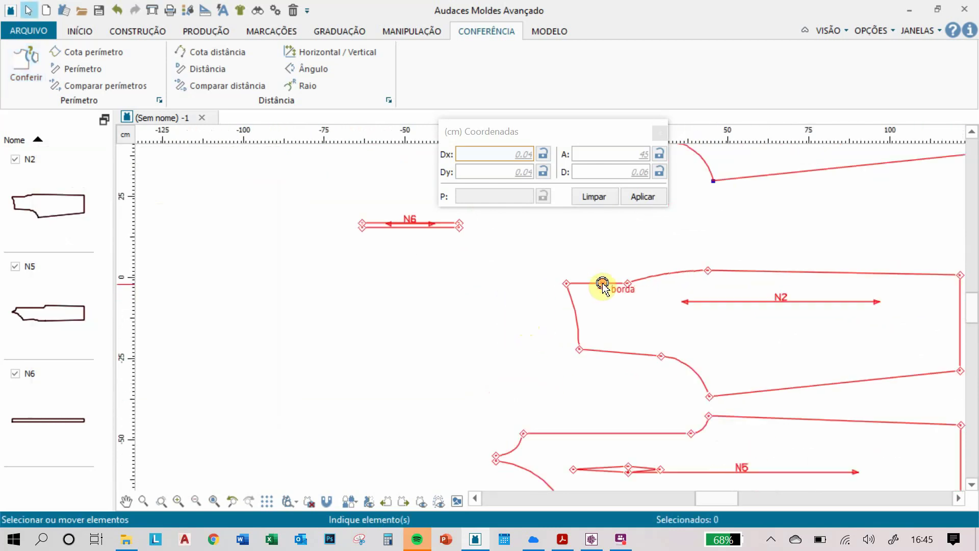
pyautogui.moveTo(771, 349); pyautogui.dragTo(590, 328, button='middle')
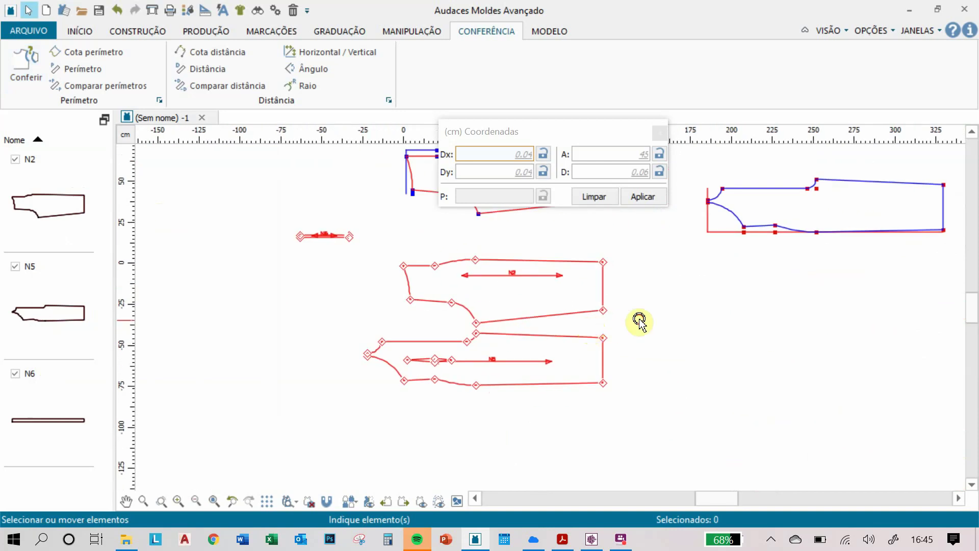
pyautogui.scroll(2, 553, 334)
pyautogui.click(529, 342)
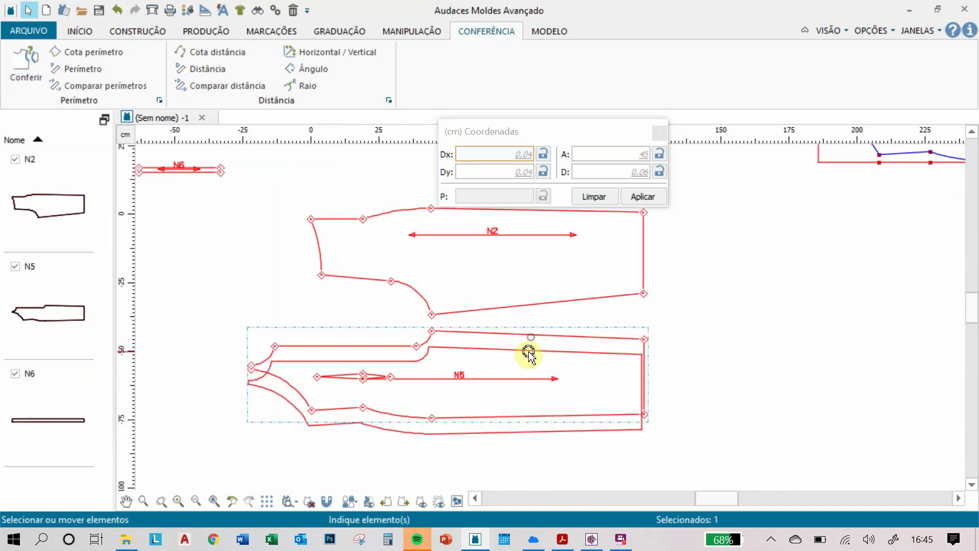
pyautogui.click(567, 312)
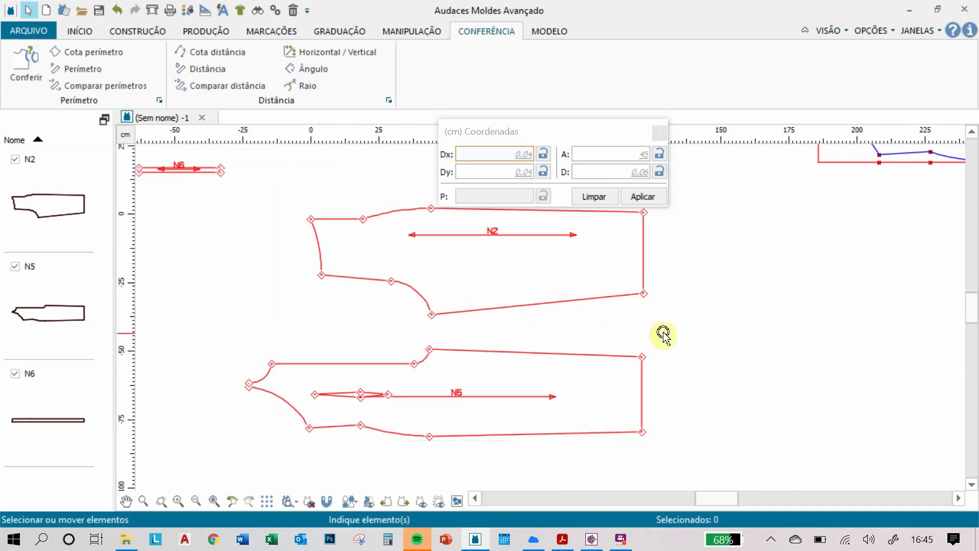
# Step: Consult the PDF's finishing instructions and add a hem with 2 folds of 3 cm and I notches to the back piece's leg opening
pyautogui.click(571, 539)
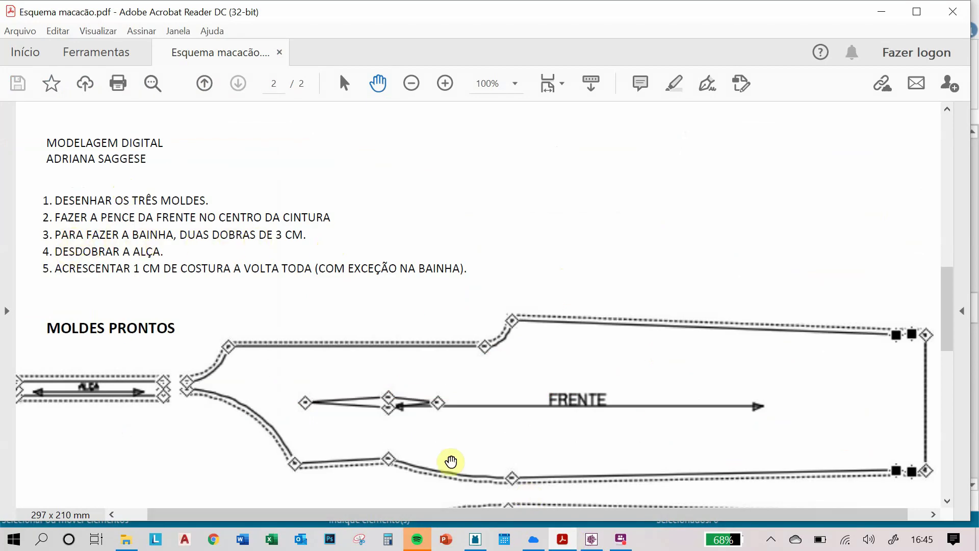
pyautogui.click(476, 539)
pyautogui.moveTo(616, 131); pyautogui.dragTo(692, 99)
pyautogui.click(192, 31)
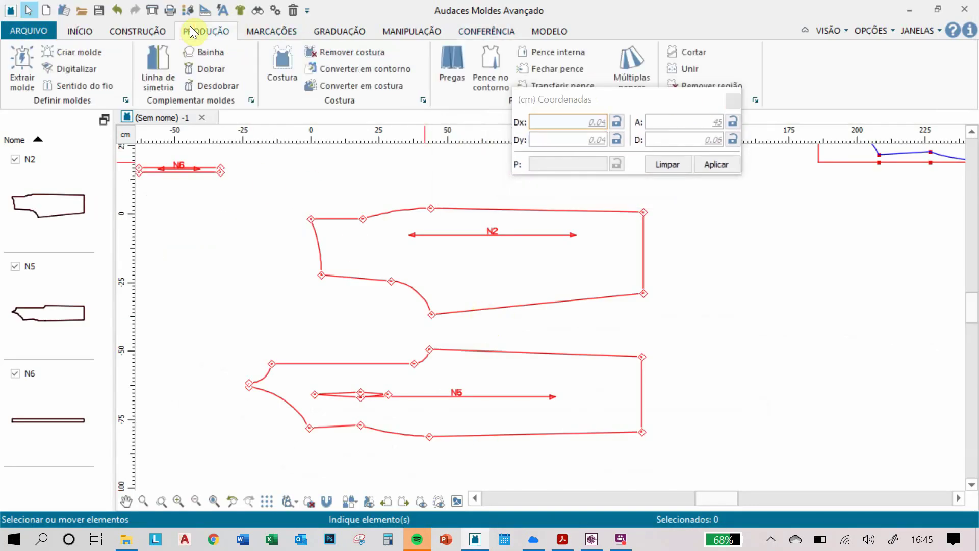
pyautogui.click(214, 51)
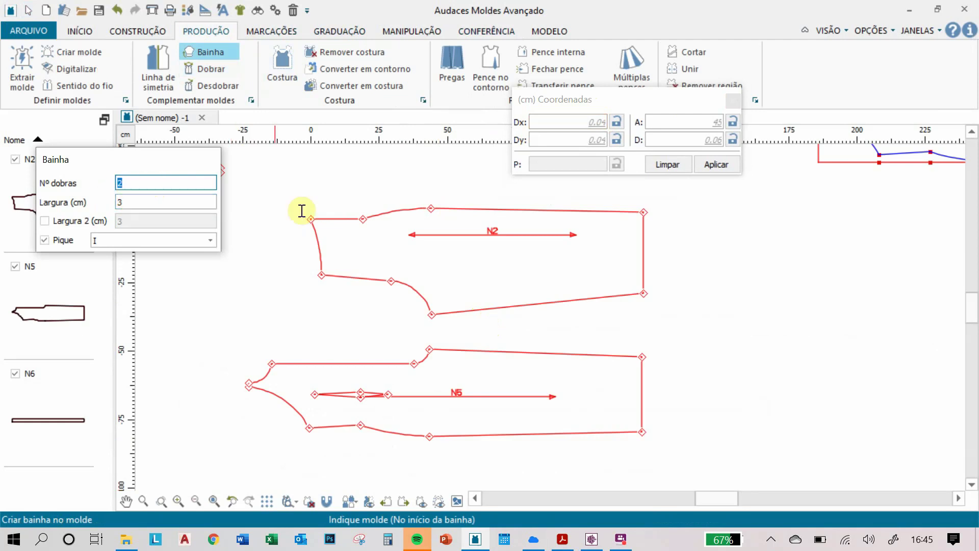
pyautogui.click(642, 238)
pyautogui.click(679, 237)
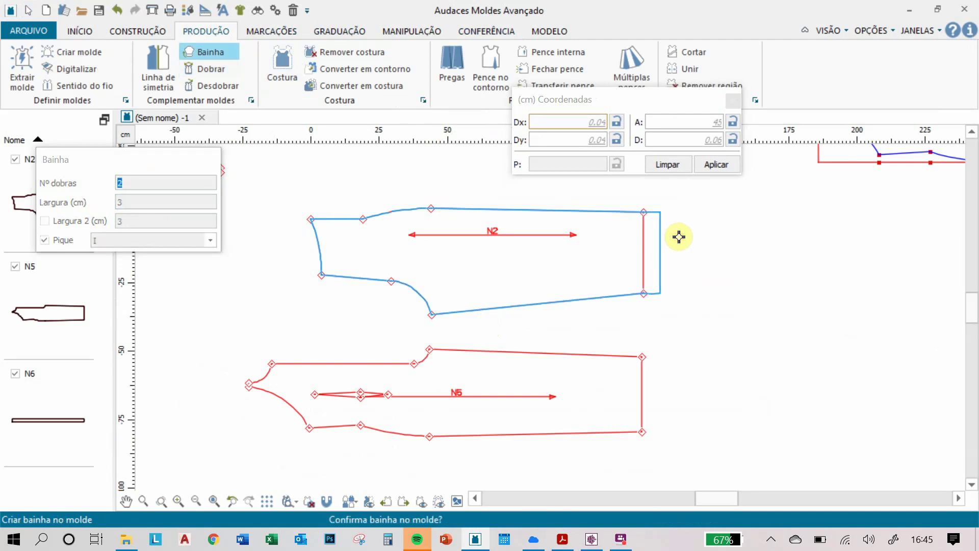
pyautogui.click(679, 237)
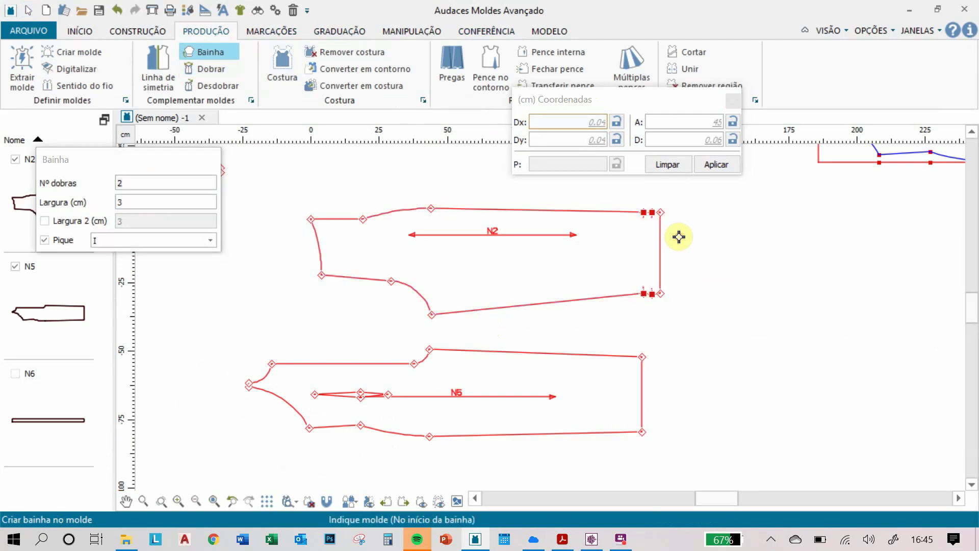
# Step: Add the same hem with 2 folds of 3 cm and I notches to the front piece's leg opening
pyautogui.click(642, 376)
pyautogui.click(675, 375)
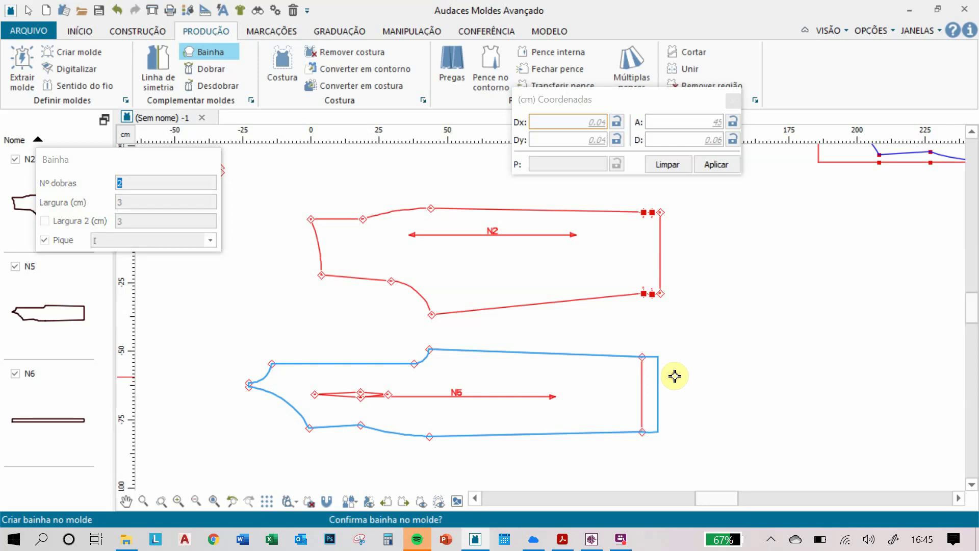
pyautogui.click(687, 375)
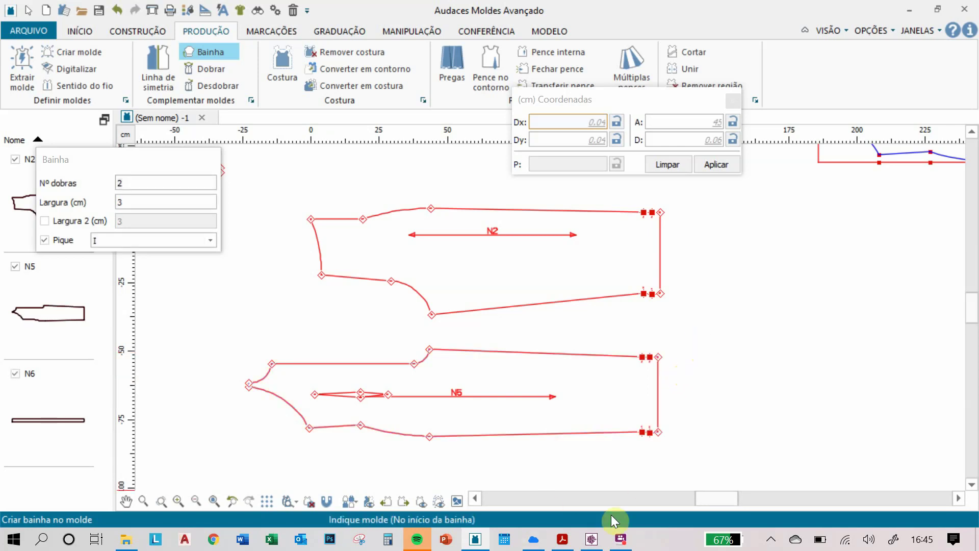
# Step: Recheck the PDF instructions and unfold the strap piece along its lower long edge with the automatic option
pyautogui.moveTo(355, 326); pyautogui.dragTo(537, 373, button='middle')
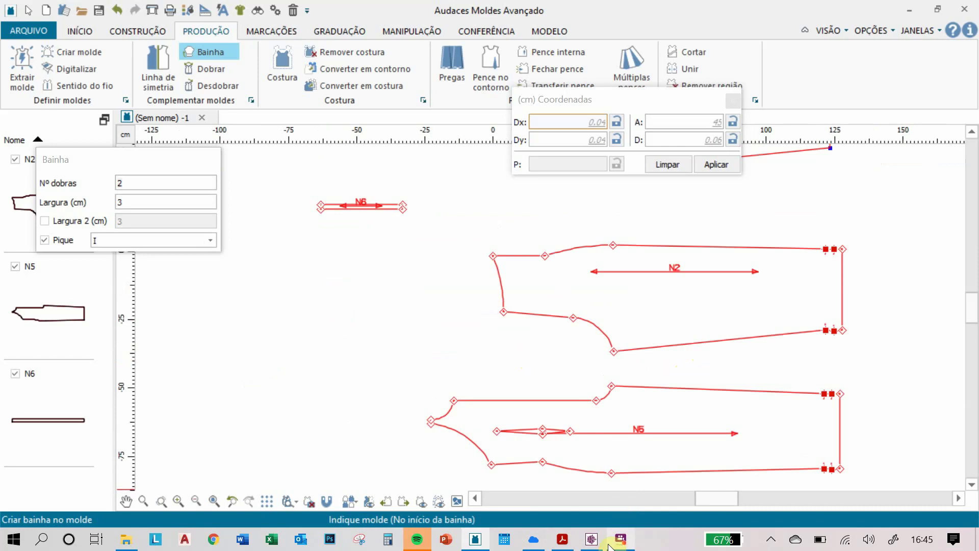
pyautogui.click(562, 540)
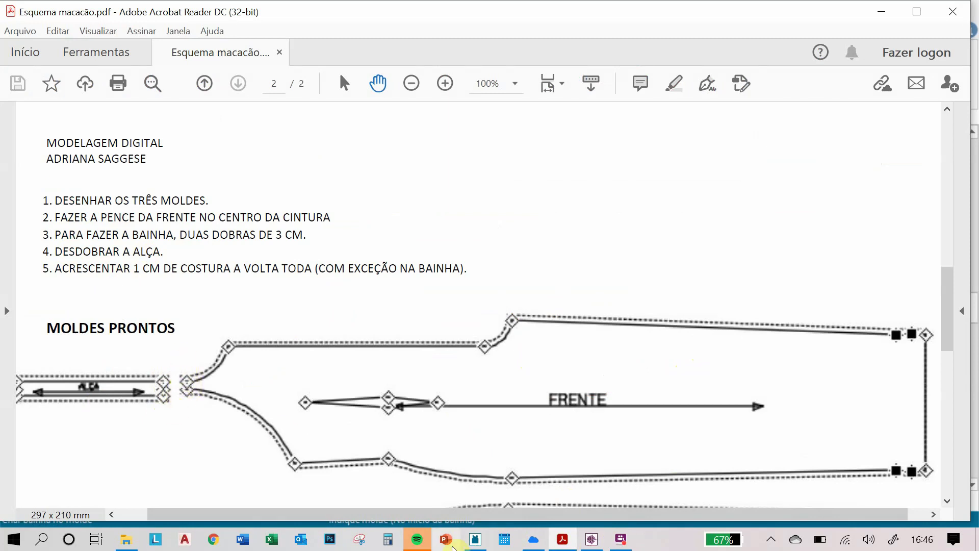
pyautogui.click(477, 542)
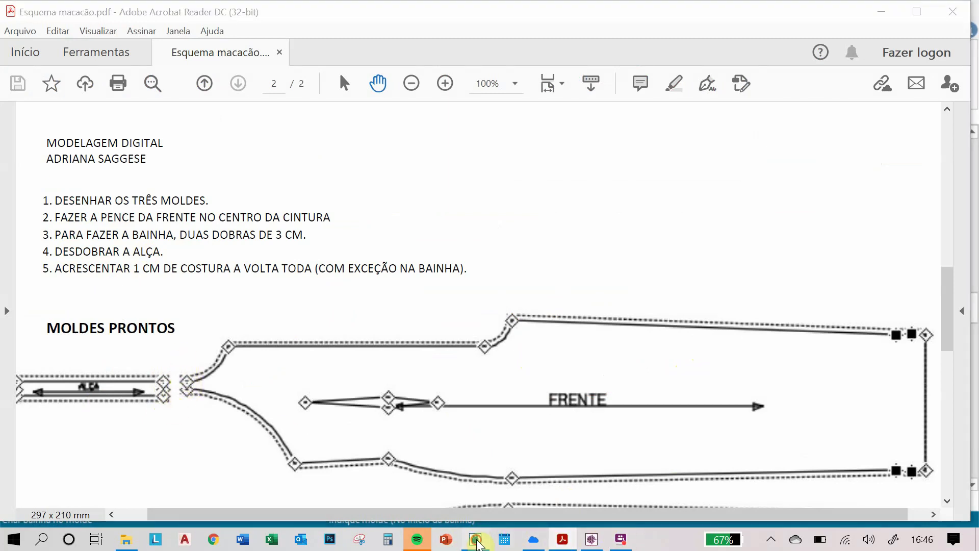
pyautogui.scroll(4, 339, 192)
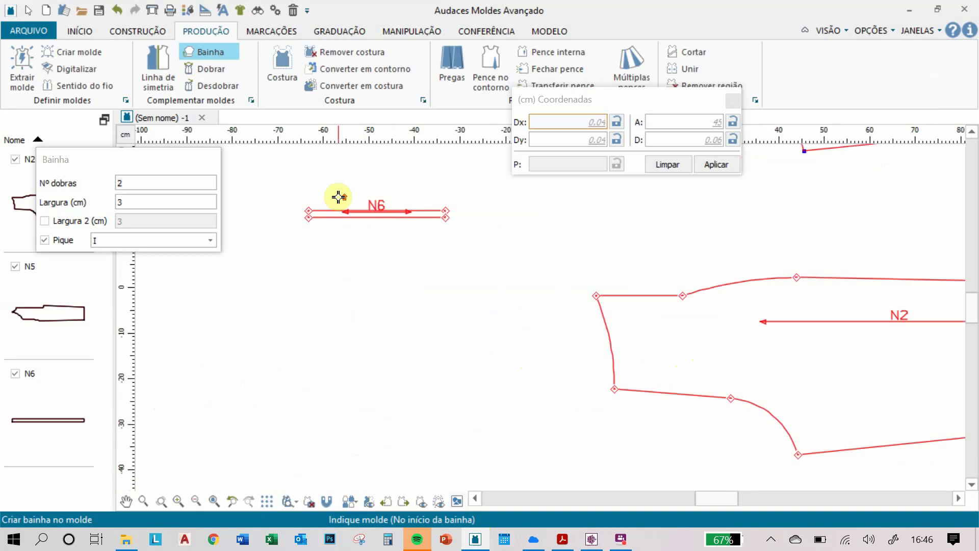
pyautogui.click(218, 86)
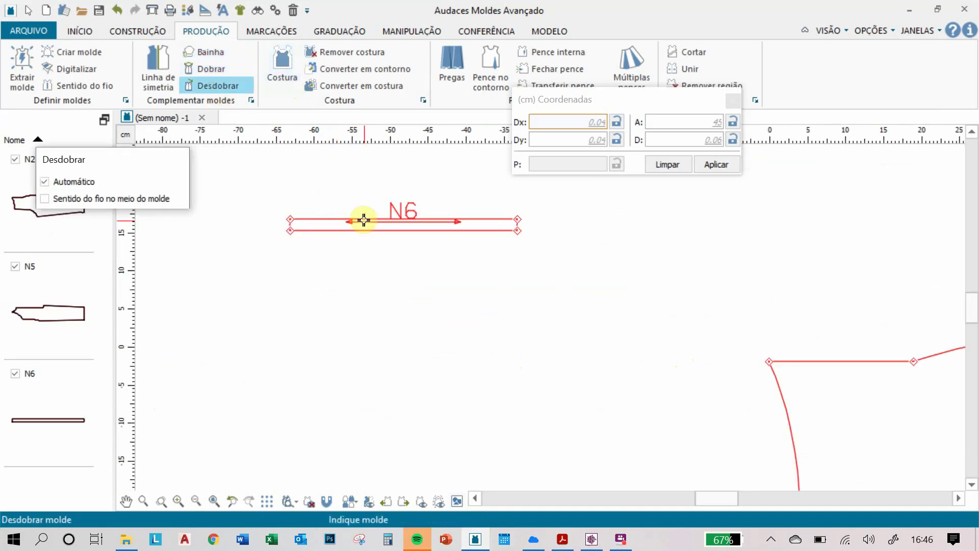
pyautogui.click(364, 221)
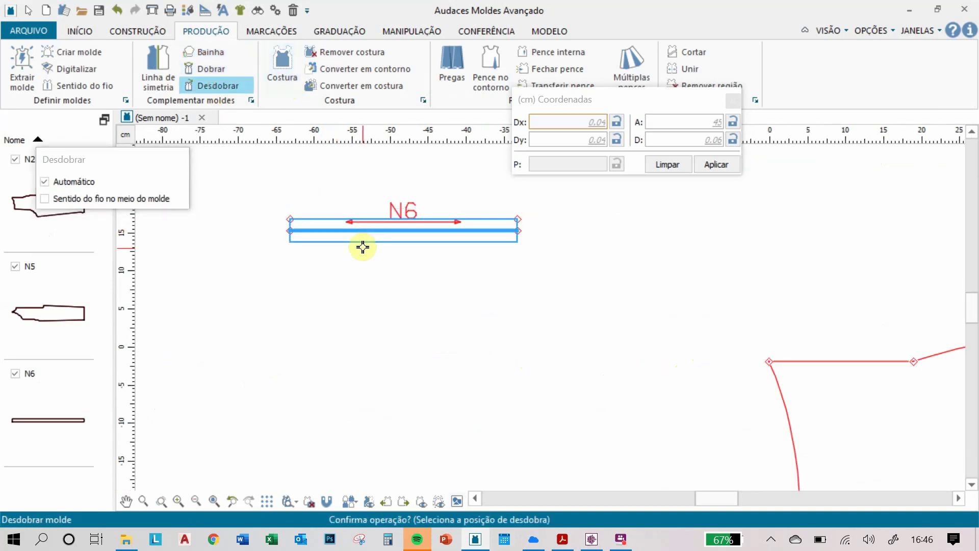
pyautogui.click(369, 233)
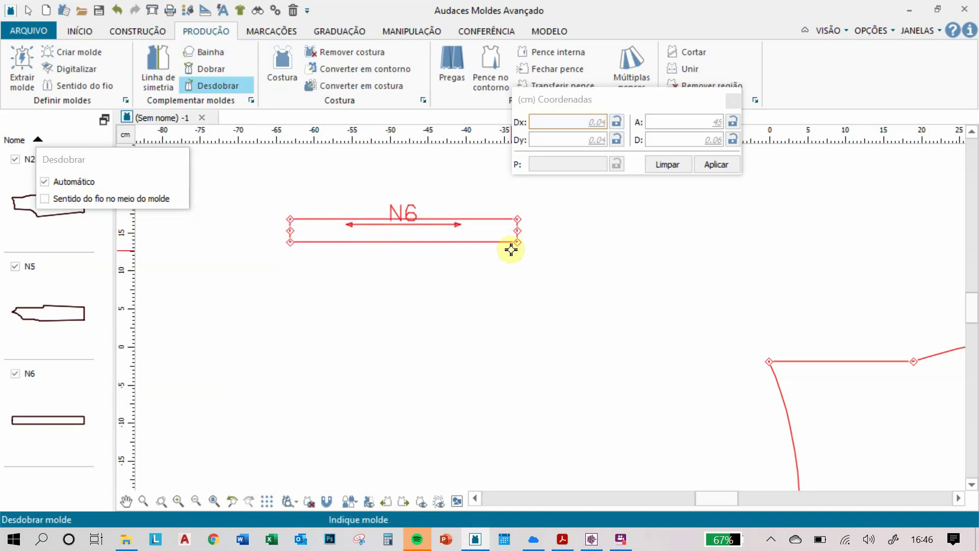
pyautogui.press('Escape')
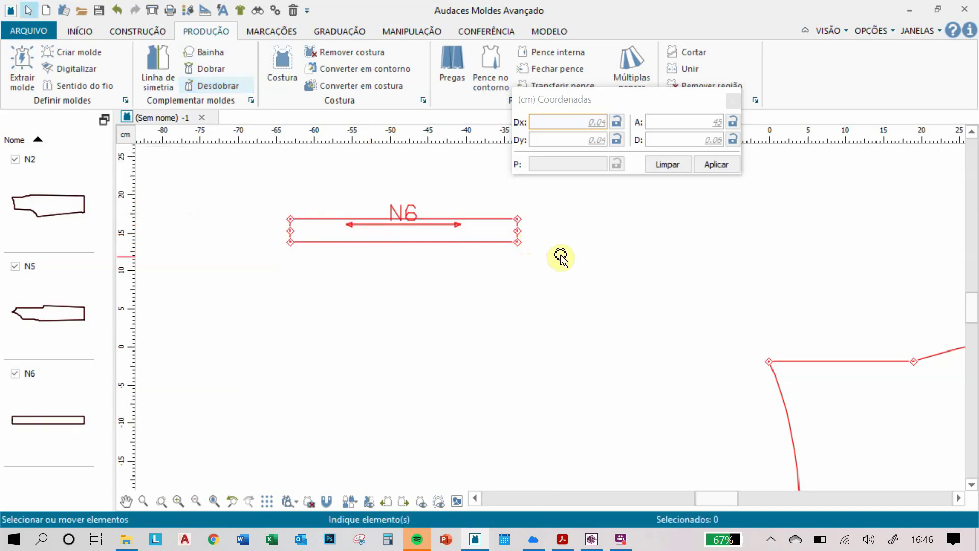
# Step: Move the unfolded strap piece down beside the back and front pieces
pyautogui.scroll(-8, 561, 257)
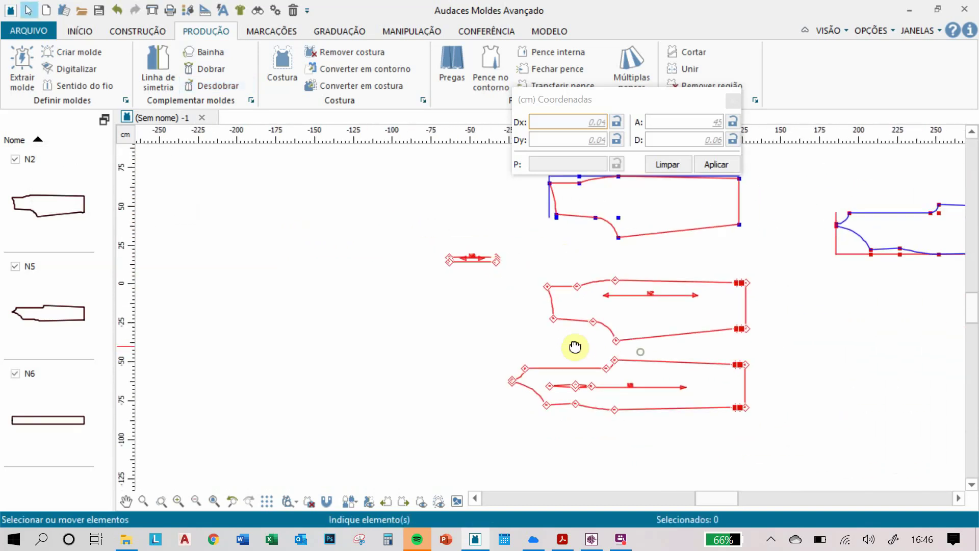
pyautogui.moveTo(490, 262); pyautogui.dragTo(509, 340)
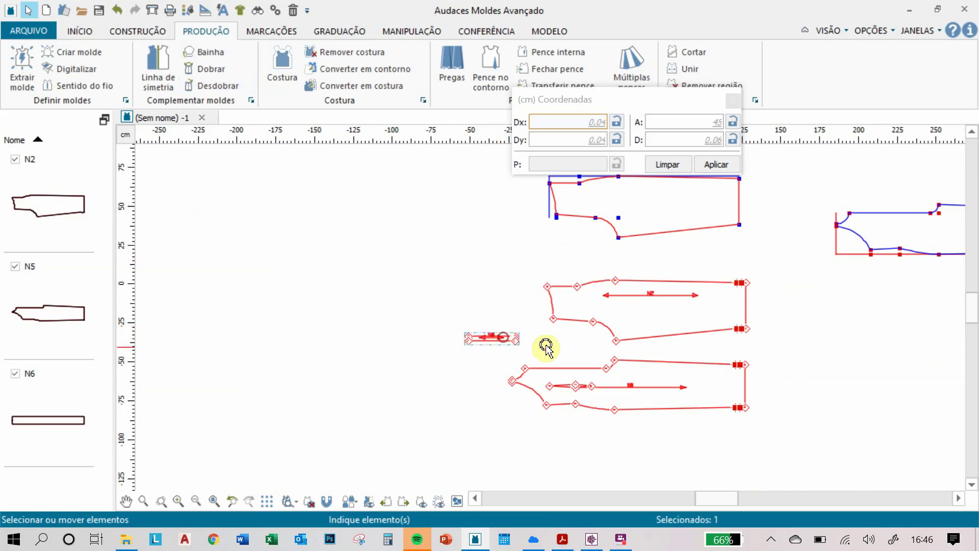
pyautogui.click(545, 348)
pyautogui.scroll(3, 546, 348)
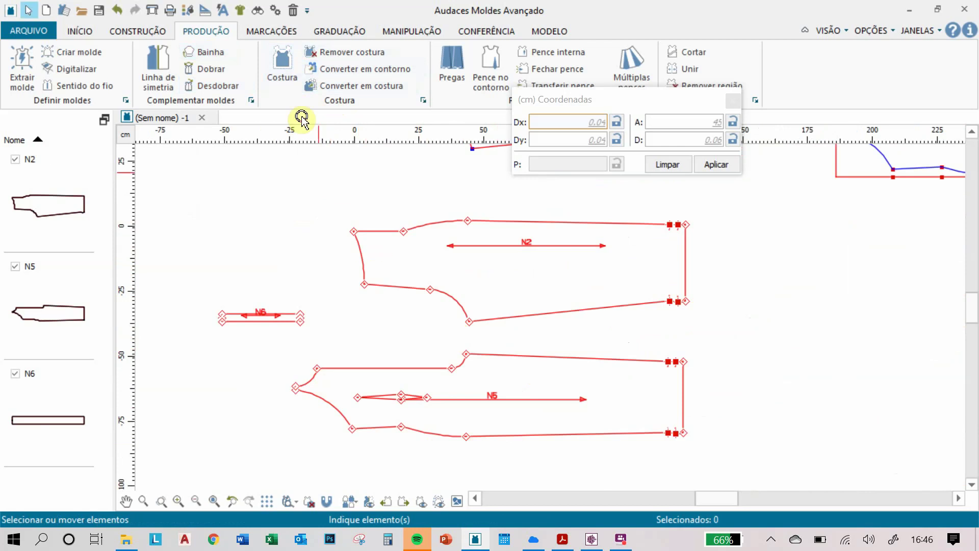
# Step: Add a 1 cm seam allowance to the back piece N2 on all edges except the leg opening, keeping the base
pyautogui.click(285, 69)
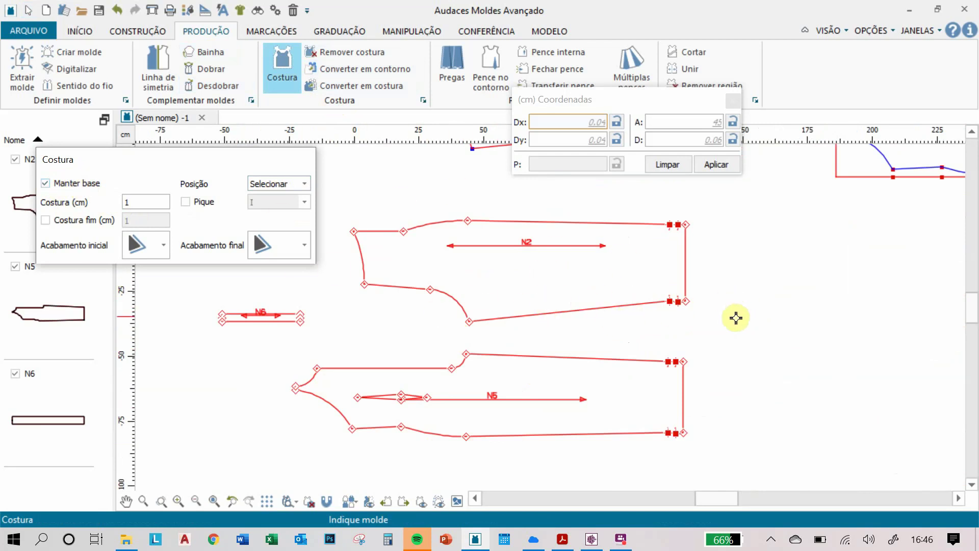
pyautogui.scroll(2, 674, 301)
pyautogui.moveTo(687, 291); pyautogui.dragTo(763, 339, button='middle')
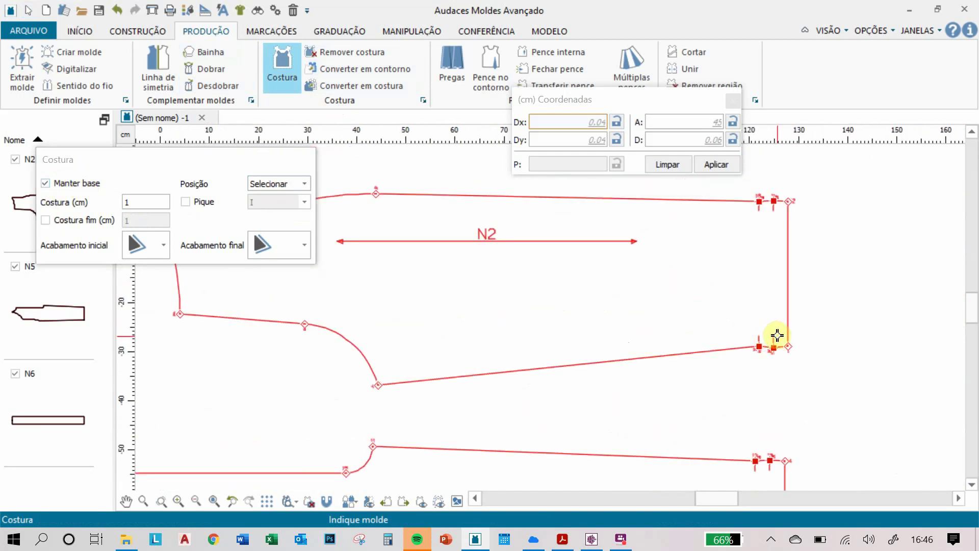
pyautogui.scroll(-1, 770, 339)
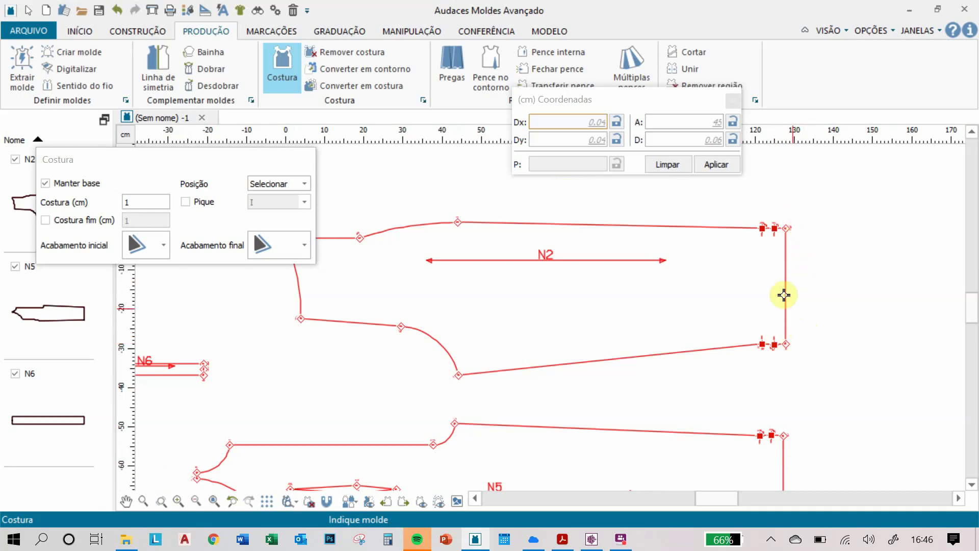
pyautogui.click(779, 345)
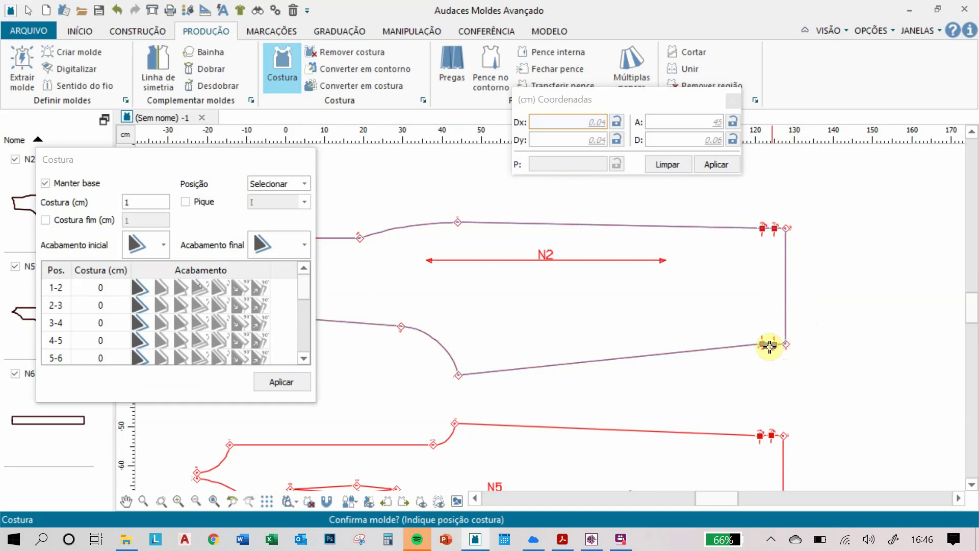
pyautogui.click(765, 345)
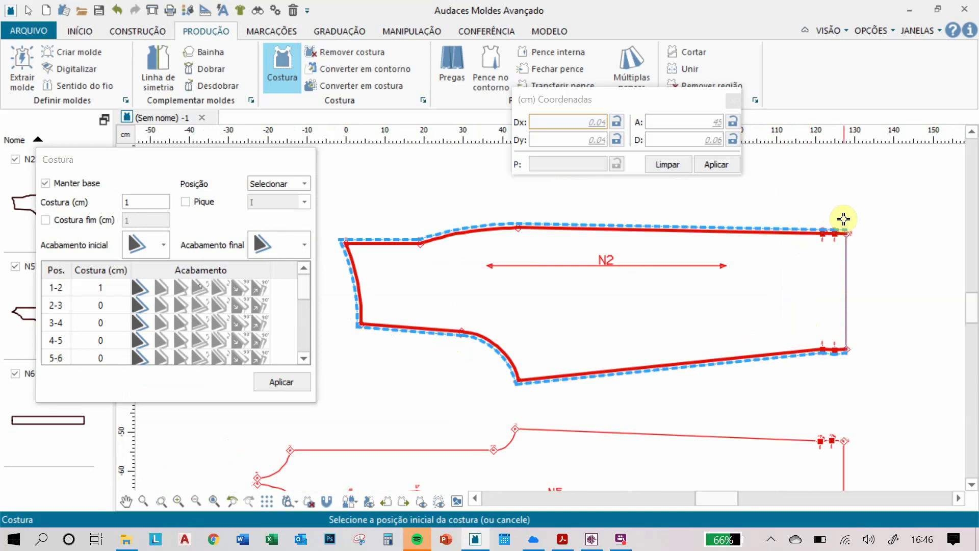
pyautogui.click(854, 222)
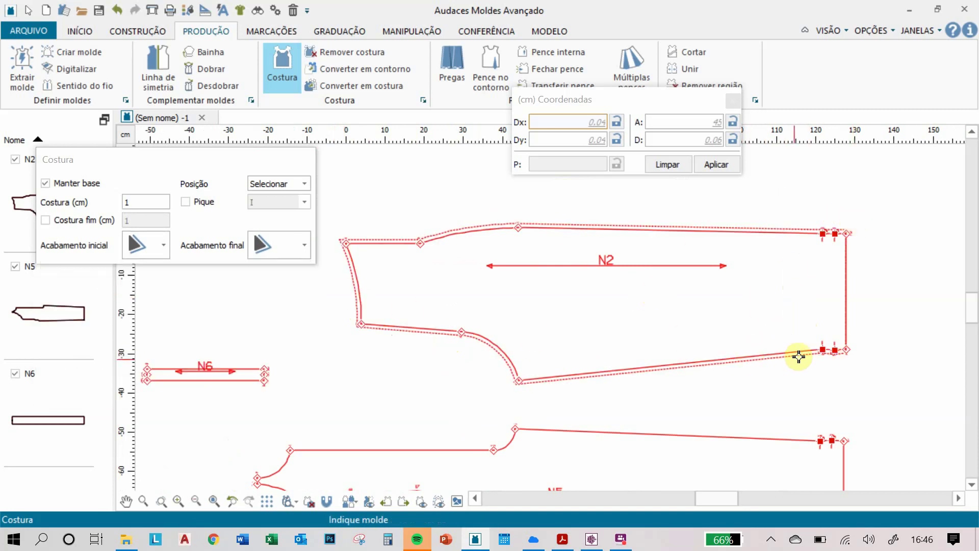
# Step: Add a 1 cm seam allowance around the front piece N5, leaving out the leg opening
pyautogui.scroll(-2, 797, 354)
pyautogui.moveTo(794, 369); pyautogui.dragTo(751, 238, button='middle')
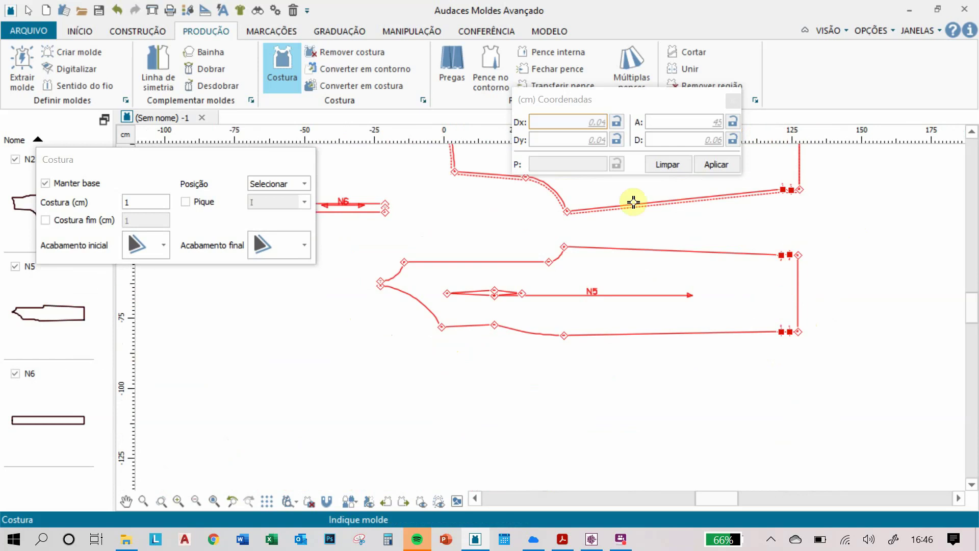
pyautogui.scroll(2, 789, 320)
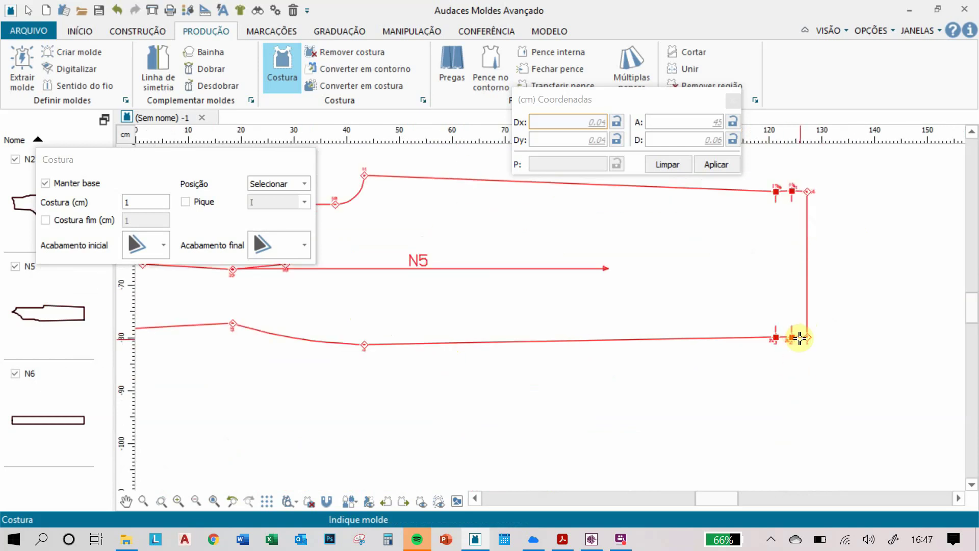
pyautogui.click(799, 338)
pyautogui.click(802, 338)
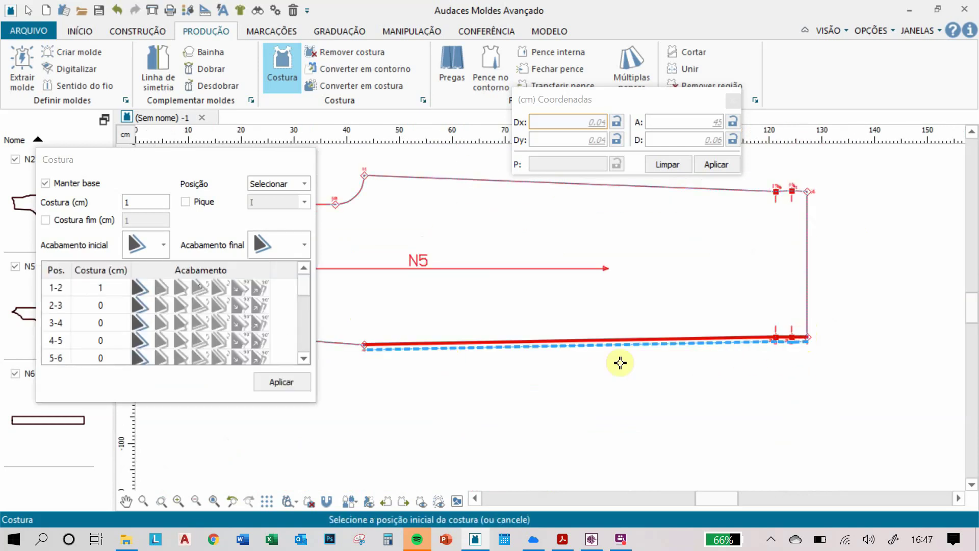
pyautogui.scroll(-3, 623, 365)
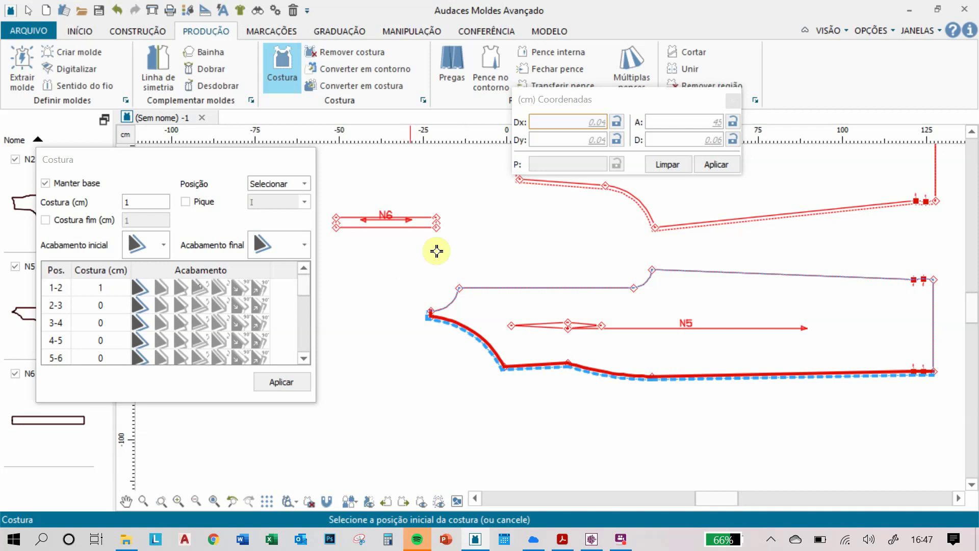
pyautogui.click(940, 264)
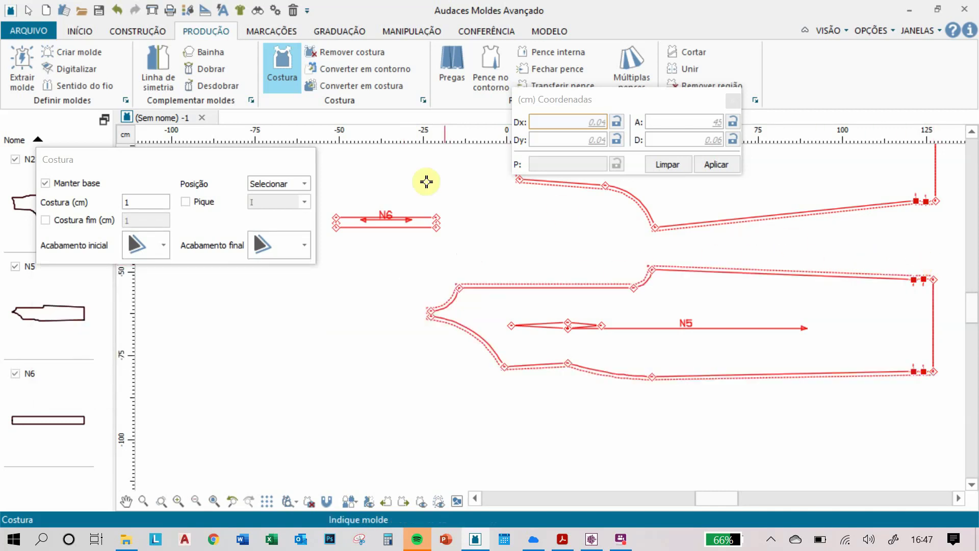
# Step: Add a 1 cm seam allowance around the whole strap piece N6 using the Todo molde position option
pyautogui.scroll(2, 403, 219)
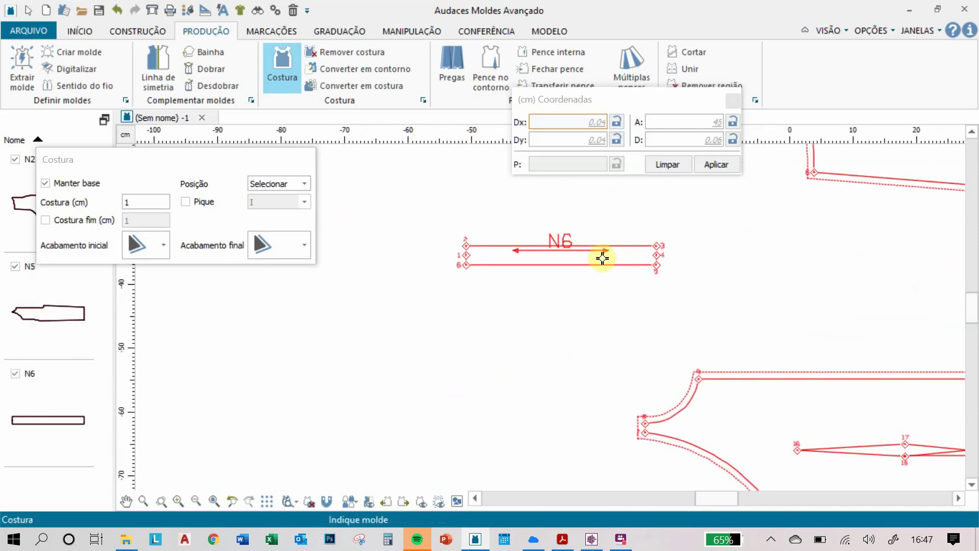
pyautogui.click(281, 184)
pyautogui.click(285, 197)
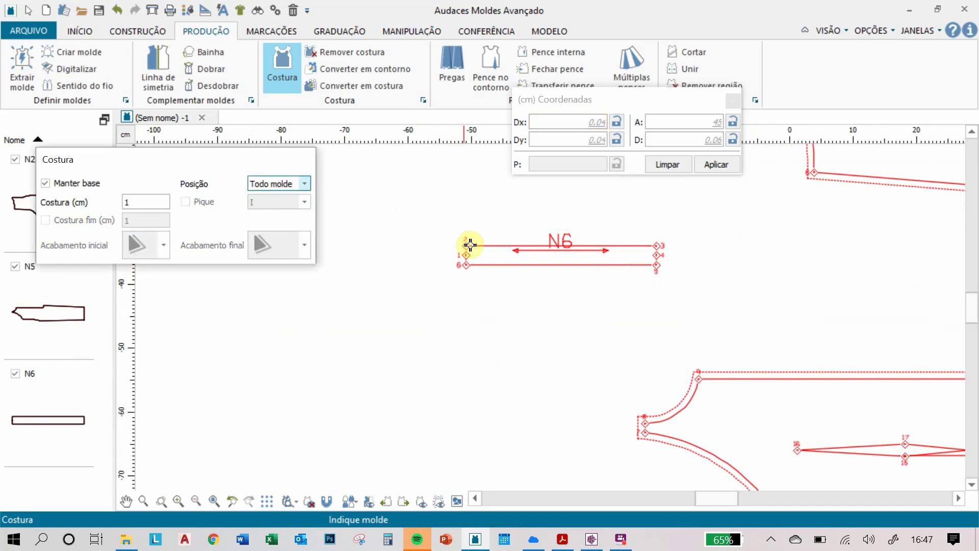
pyautogui.click(474, 246)
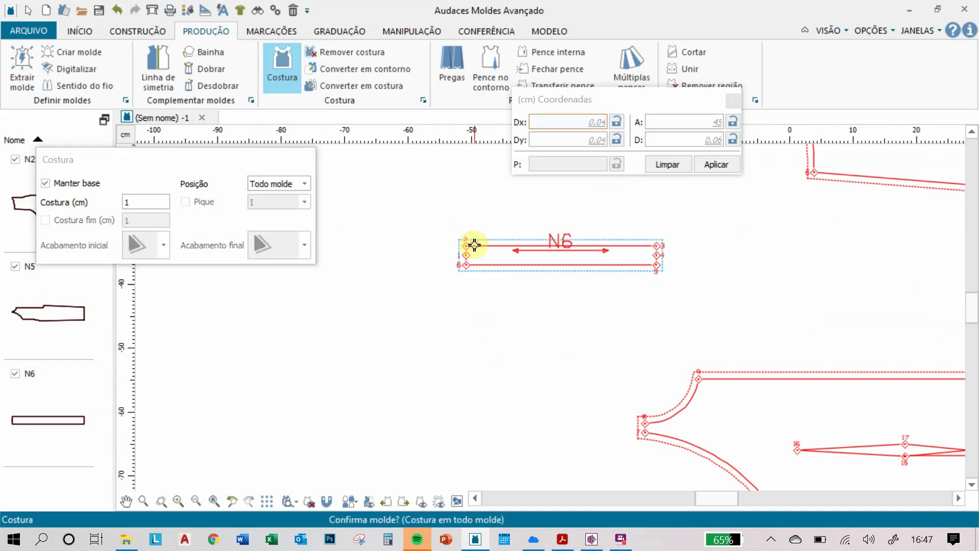
pyautogui.rightClick(475, 213)
pyautogui.rightClick(474, 208)
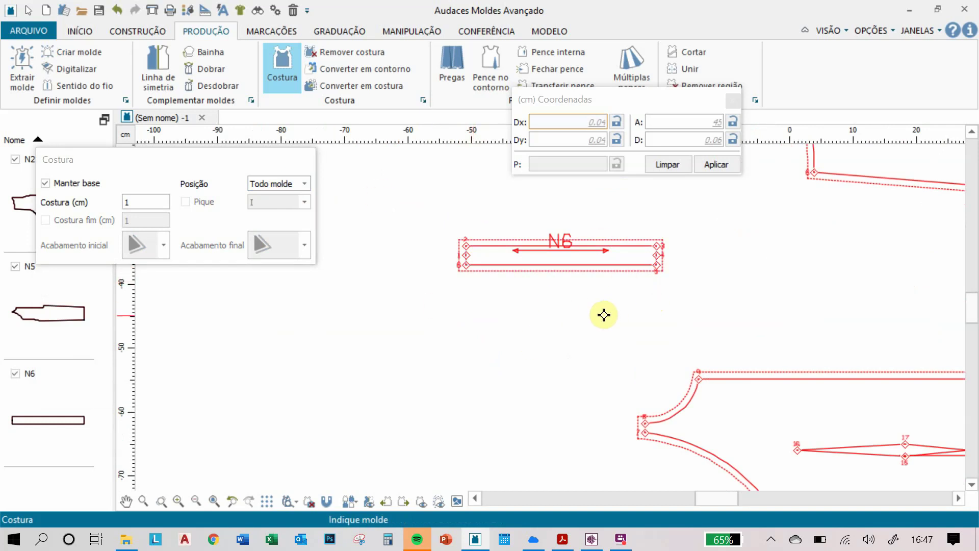
pyautogui.rightClick(607, 309)
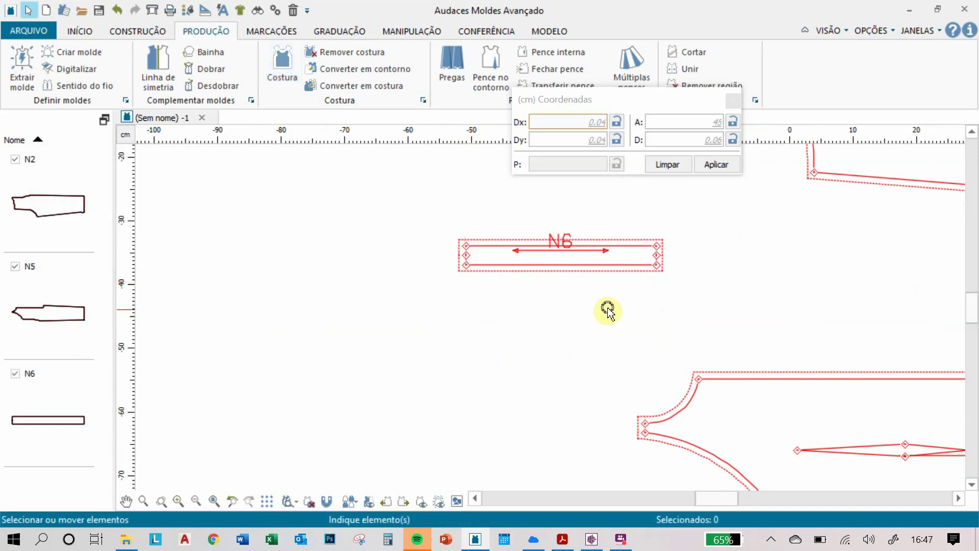
# Step: In the pattern properties, rename the back piece N2 as COSTAS and mark it as a pair (Par)
pyautogui.scroll(-3, 628, 291)
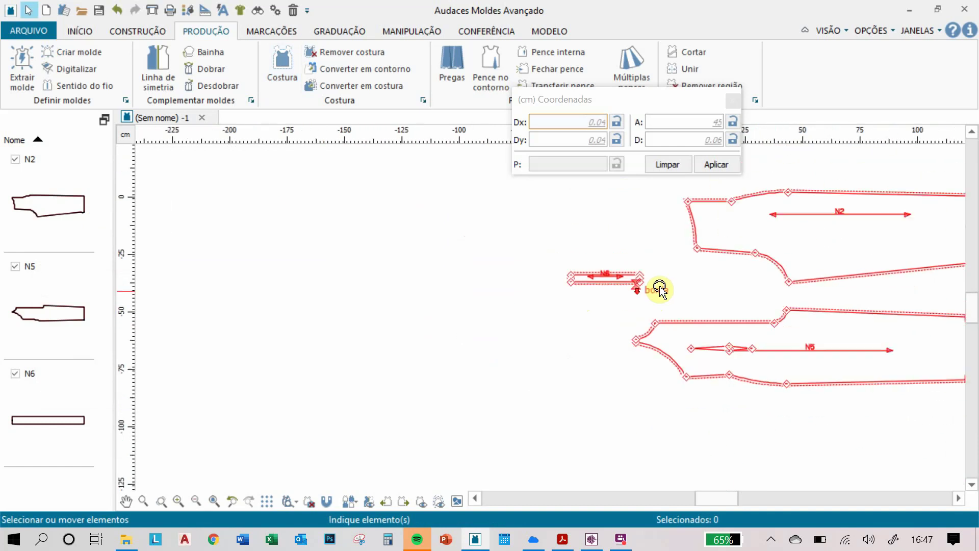
pyautogui.moveTo(659, 289); pyautogui.dragTo(470, 328, button='middle')
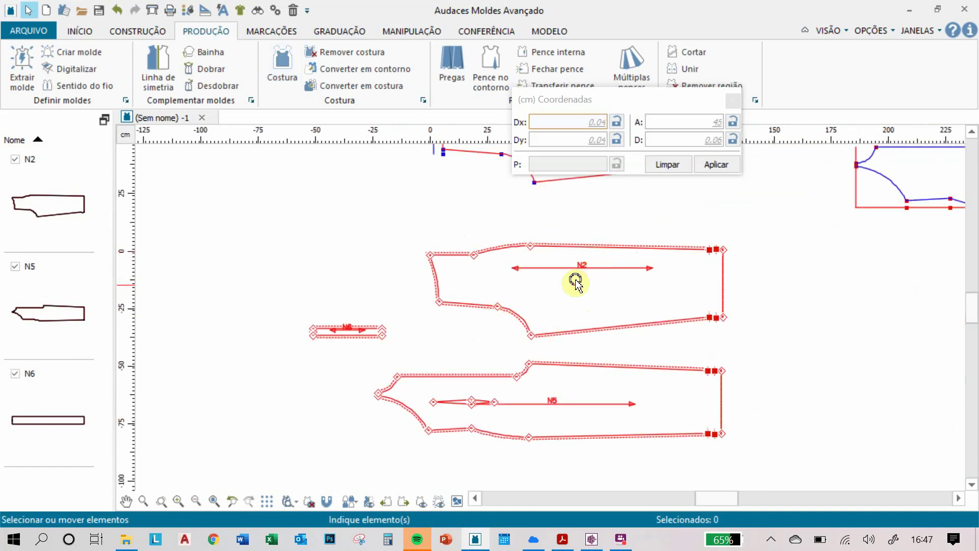
pyautogui.click(614, 271)
pyautogui.rightClick(613, 269)
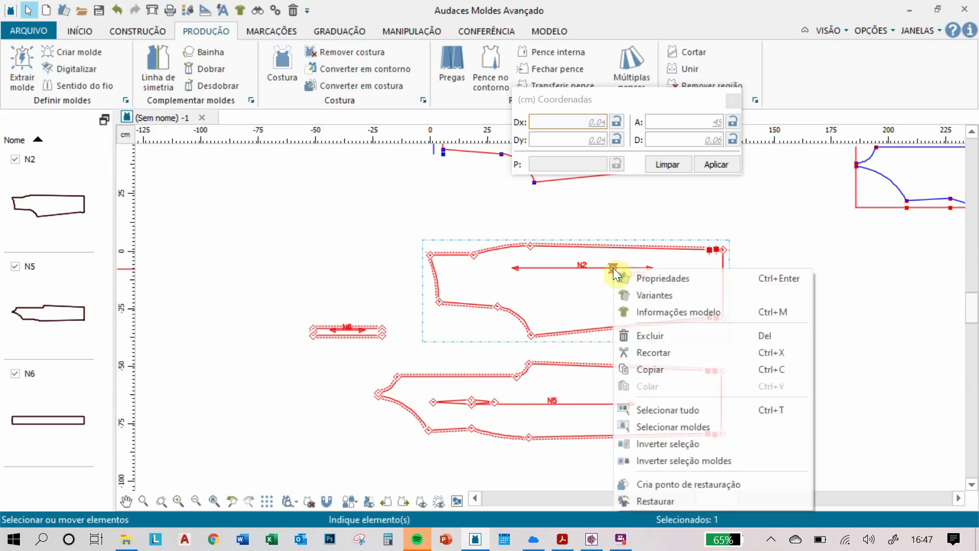
pyautogui.click(653, 275)
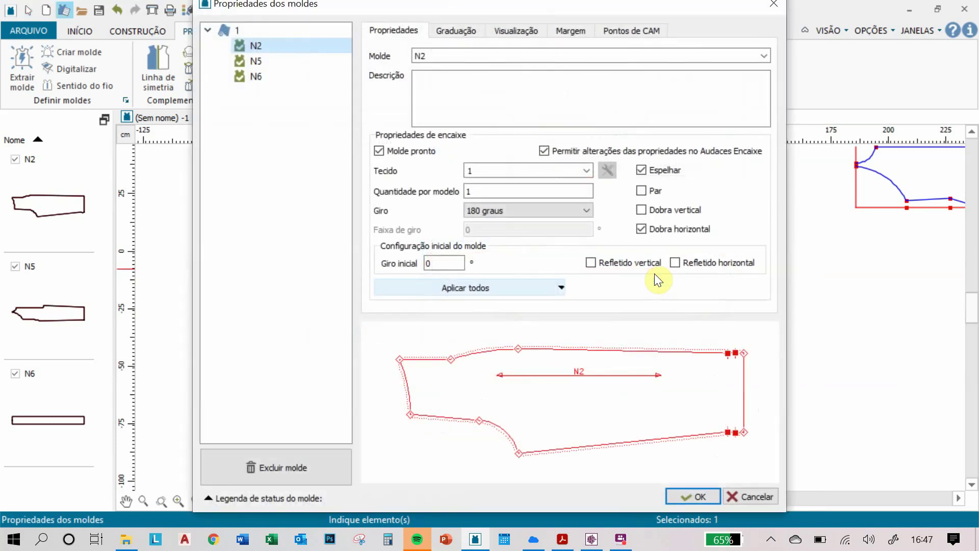
pyautogui.doubleClick(430, 53)
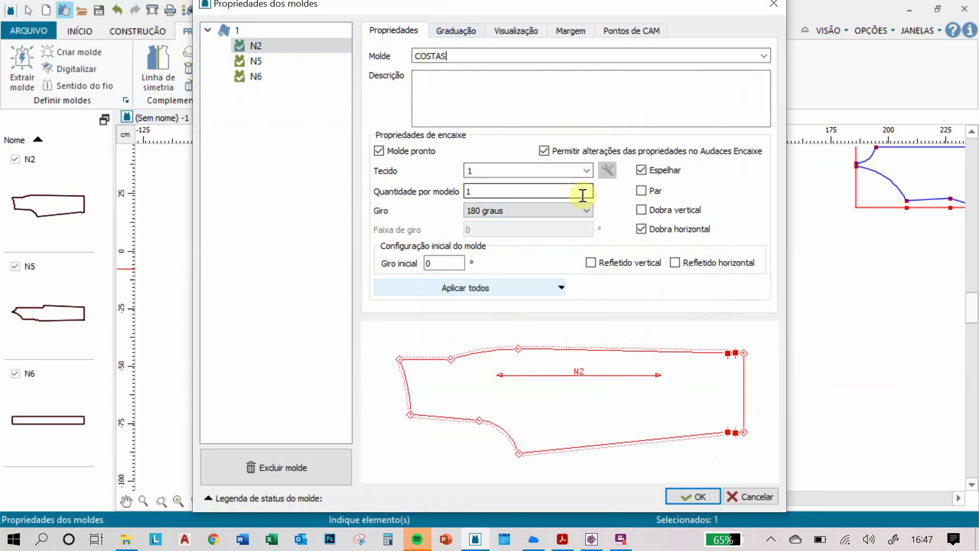
pyautogui.click(641, 191)
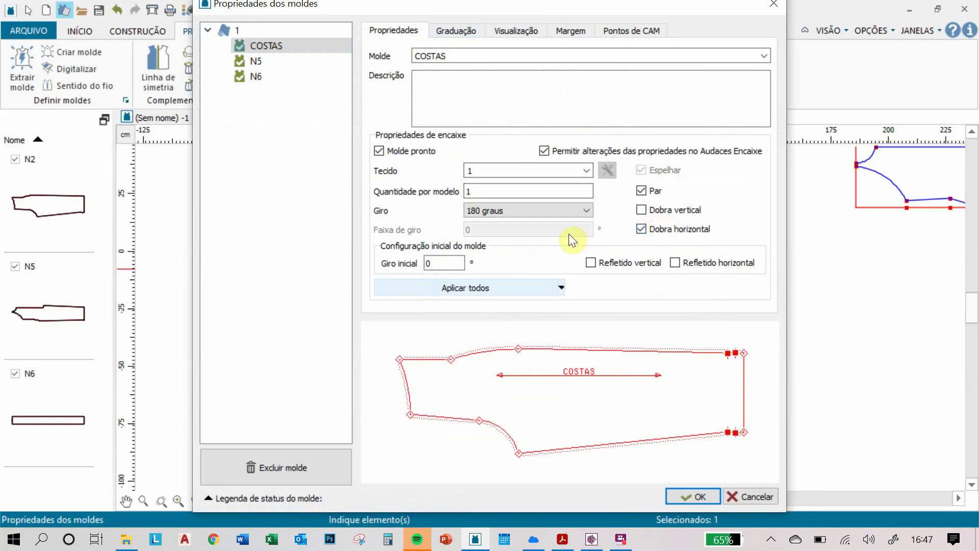
# Step: Rename the front piece N5 as FRENTE and mark it as a pair (Par)
pyautogui.click(253, 60)
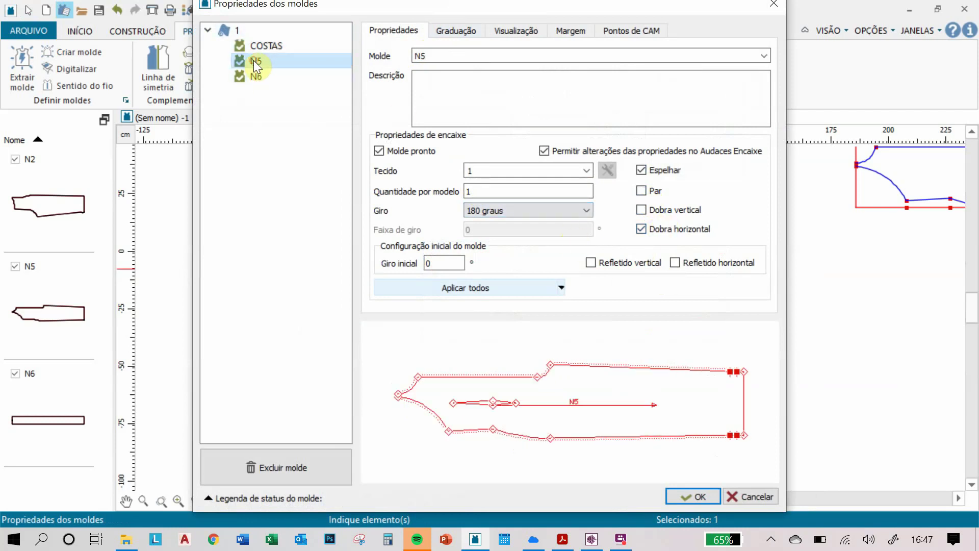
pyautogui.doubleClick(421, 54)
pyautogui.write('FRENTE')
pyautogui.click(642, 189)
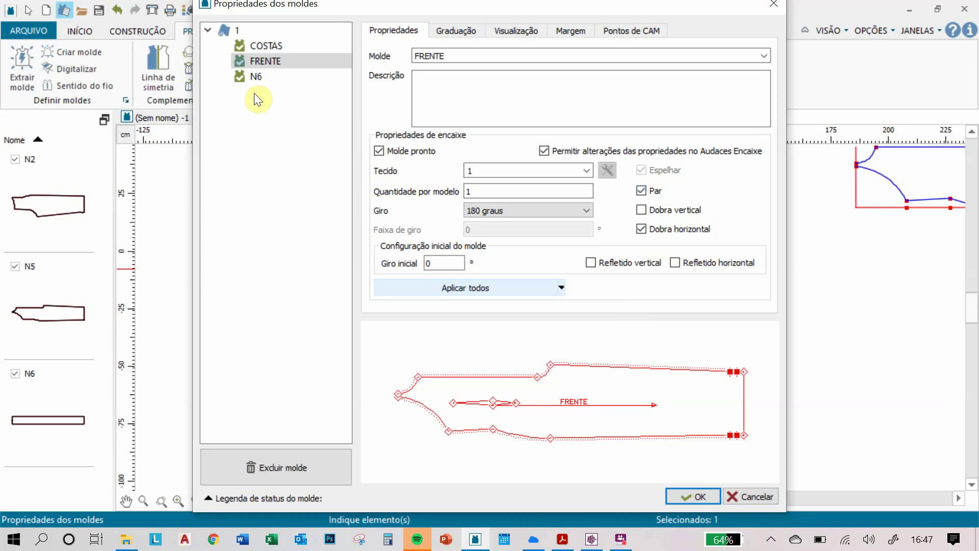
# Step: Rename the strap piece N6 as ALÇA and mark it as a pair (Par)
pyautogui.click(256, 77)
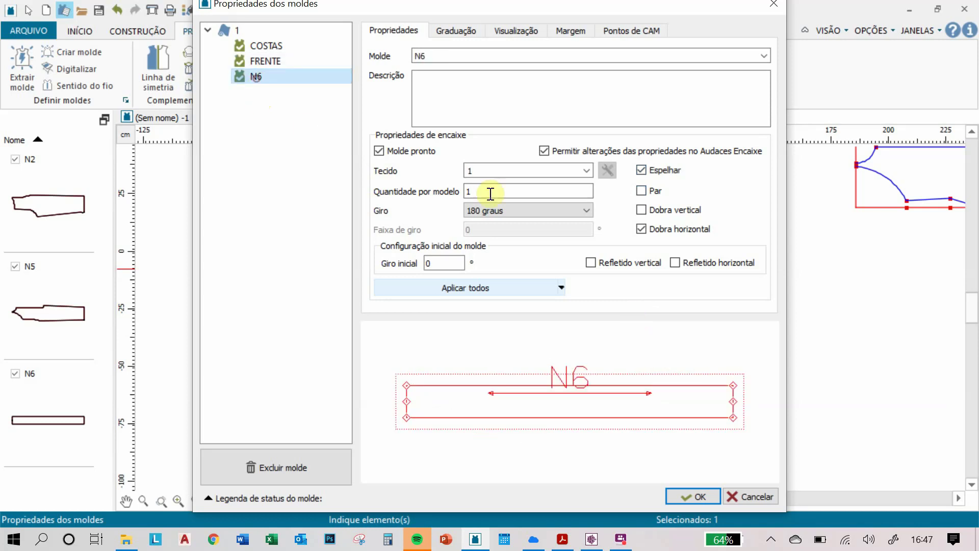
pyautogui.doubleClick(424, 51)
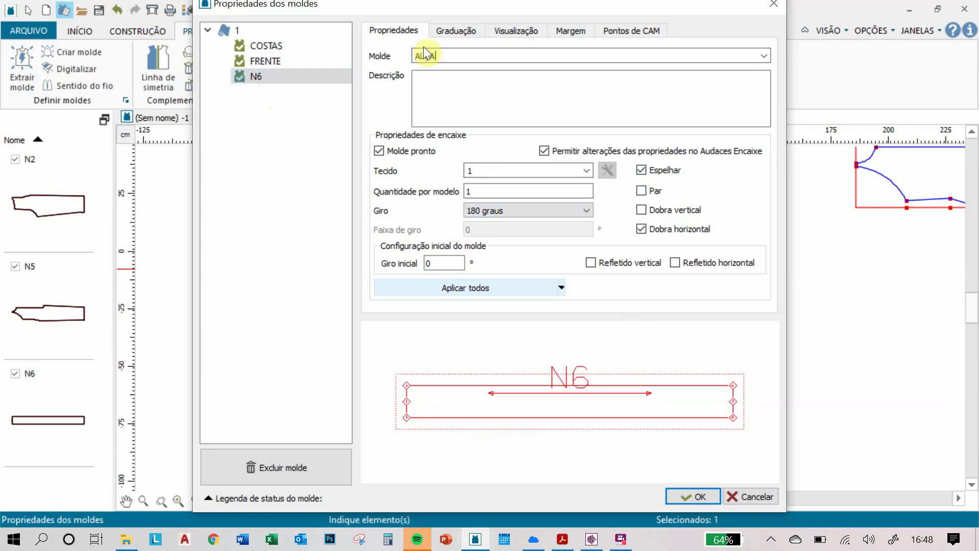
pyautogui.write('ALÇA')
pyautogui.click(642, 190)
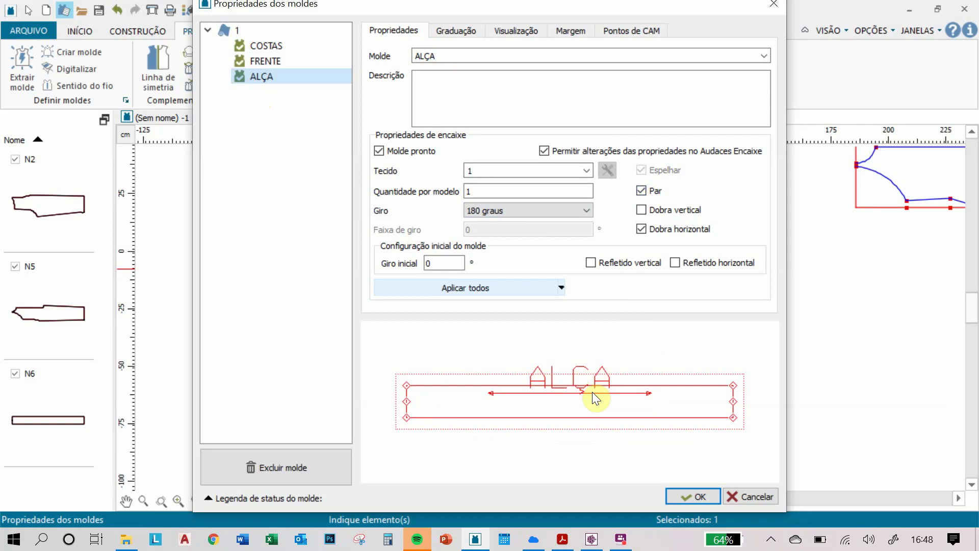
# Step: Redraw the FRENTE piece's grain line horizontally in the leg area clear of the dart, and place its name just above the line
pyautogui.click(275, 62)
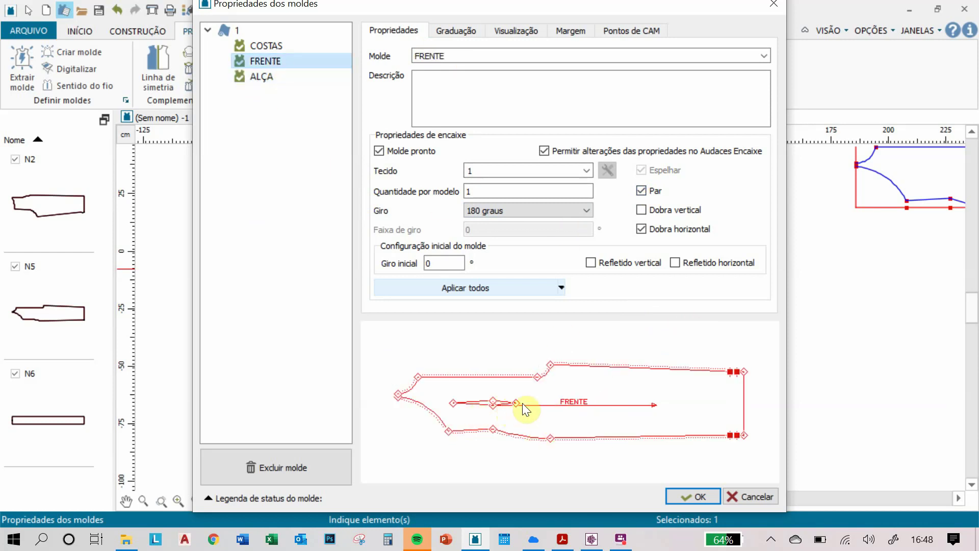
pyautogui.click(516, 30)
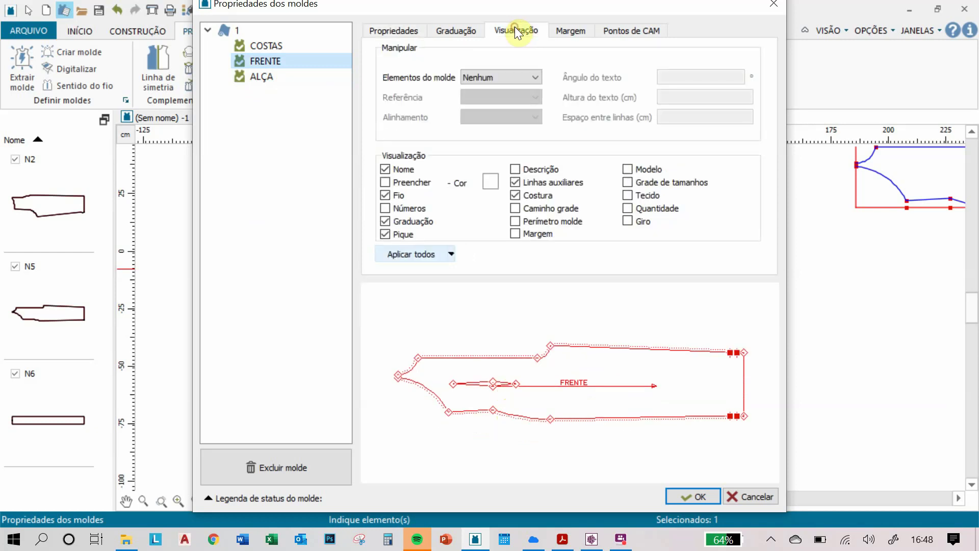
pyautogui.click(500, 77)
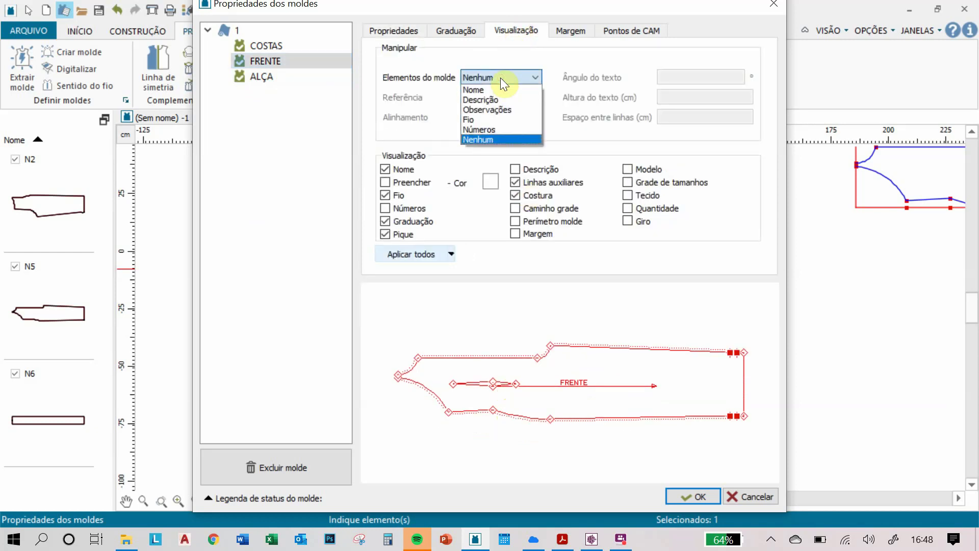
pyautogui.click(487, 119)
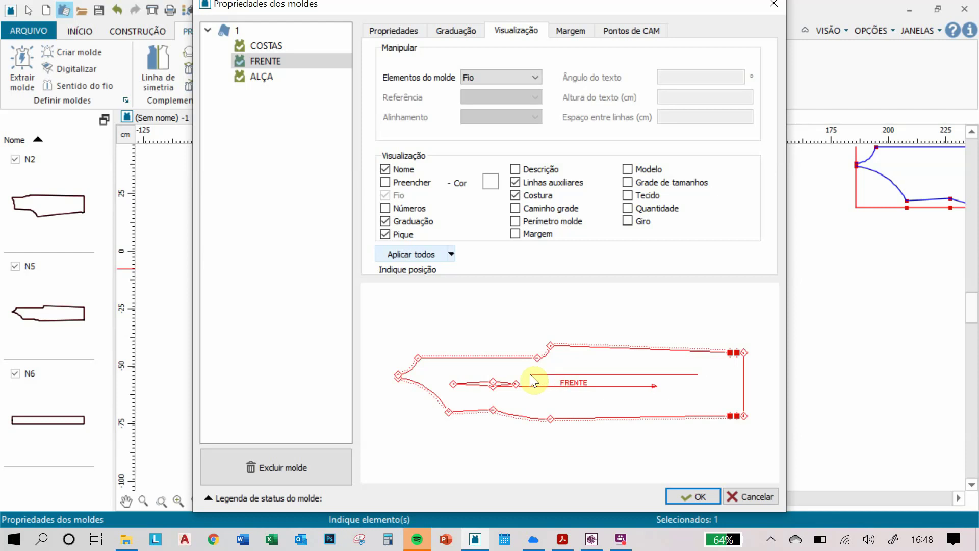
pyautogui.click(530, 374)
pyautogui.click(727, 380)
pyautogui.click(490, 77)
pyautogui.click(484, 90)
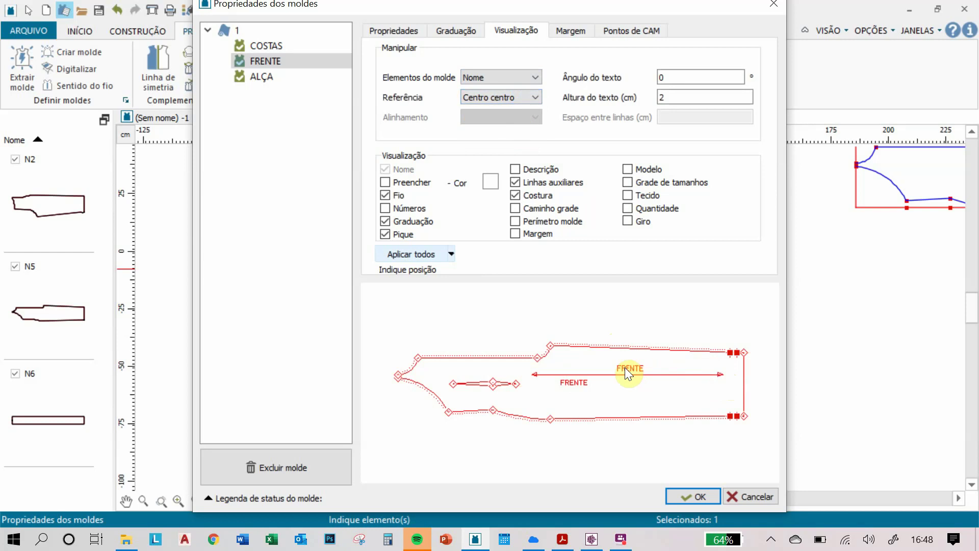
pyautogui.click(626, 369)
# Step: Set the ALÇA piece's name text height to 1 cm and place the name inside the strap near its right end
pyautogui.click(263, 77)
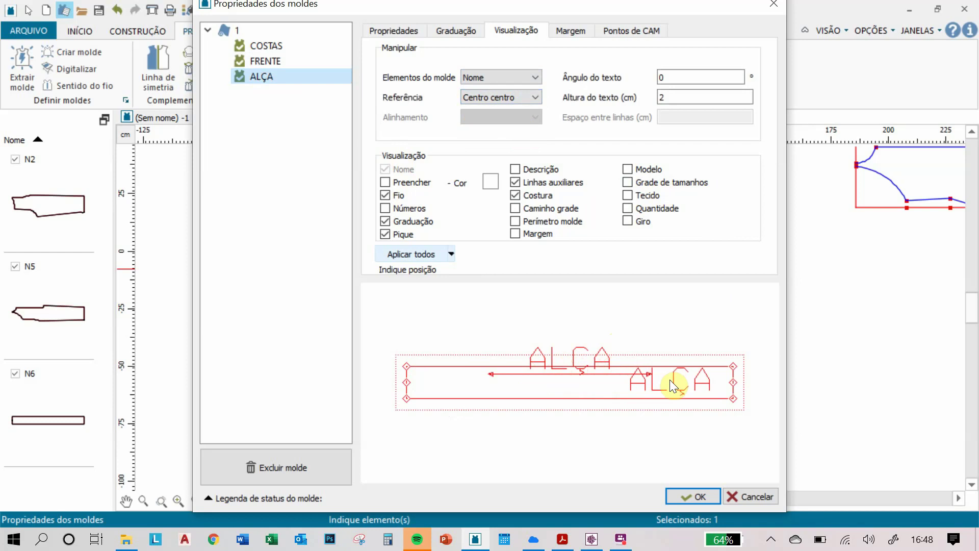
pyautogui.click(670, 380)
pyautogui.moveTo(671, 97); pyautogui.dragTo(652, 100)
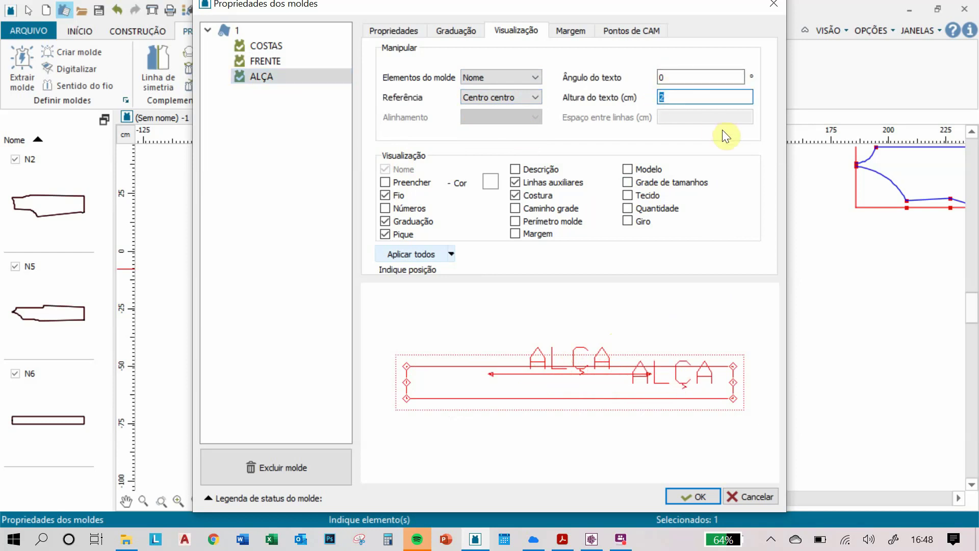
pyautogui.write('1')
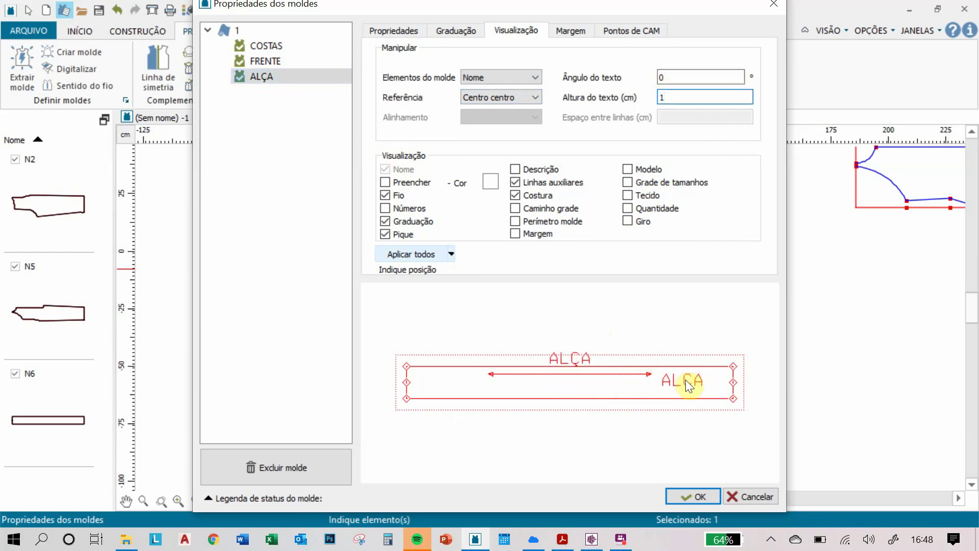
pyautogui.click(687, 379)
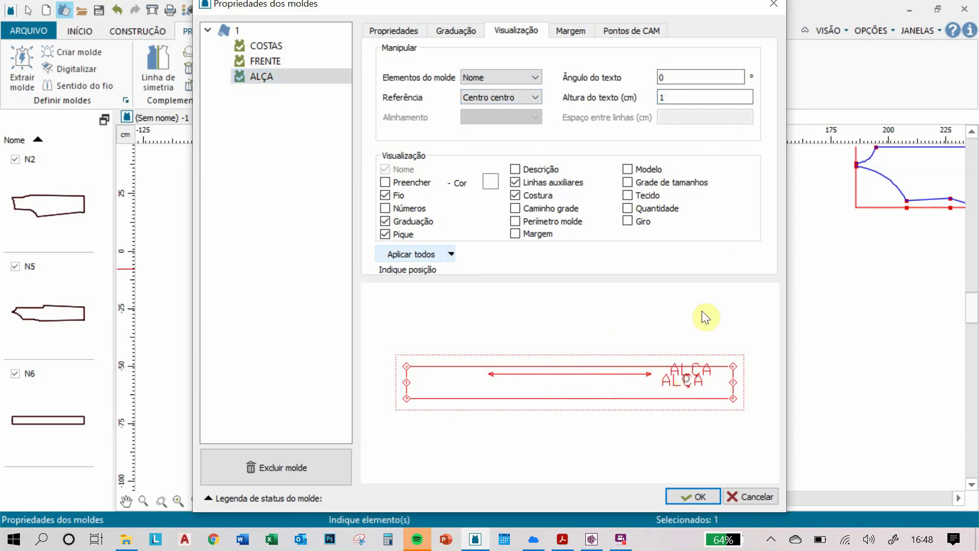
# Step: Redraw the ALÇA piece's grain line (Fio) lengthwise clear of its name, and move the strap between the COSTAS and FRENTE pieces
pyautogui.click(481, 78)
pyautogui.click(480, 119)
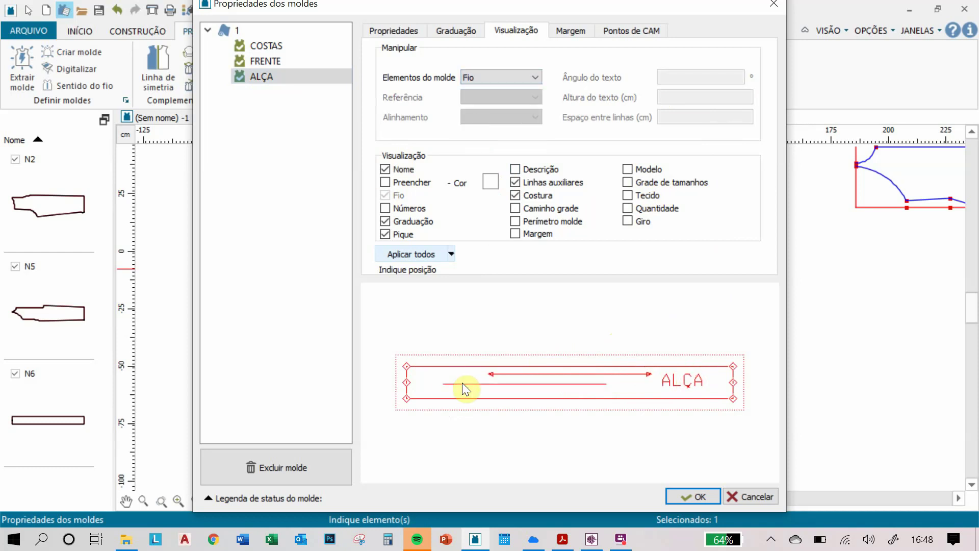
pyautogui.click(462, 383)
pyautogui.click(638, 390)
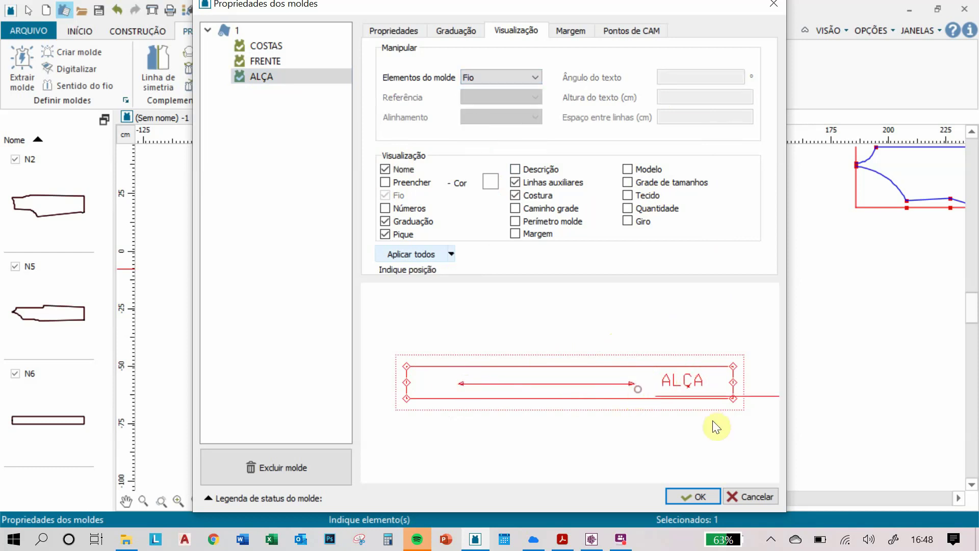
pyautogui.click(699, 497)
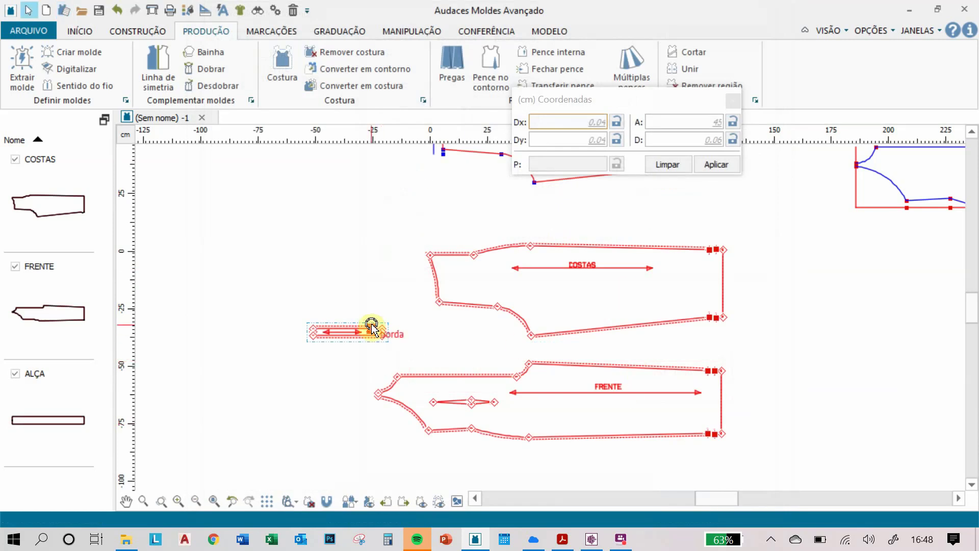
pyautogui.moveTo(372, 327); pyautogui.dragTo(466, 332)
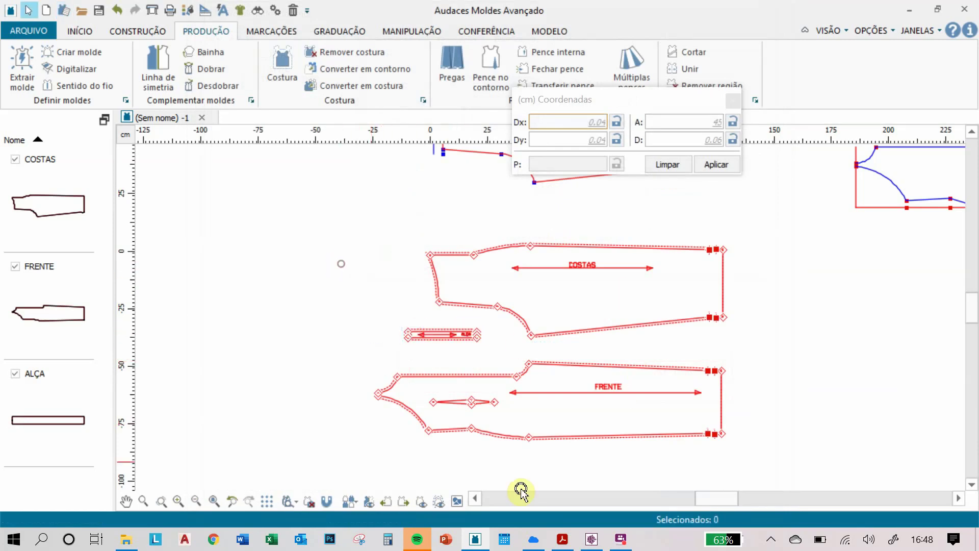
# Step: Review the jumpsuit sketch in Audaces IDEA and the PDF diagram in Acrobat Reader, then return to the finished pieces in Audaces Moldes
pyautogui.click(595, 540)
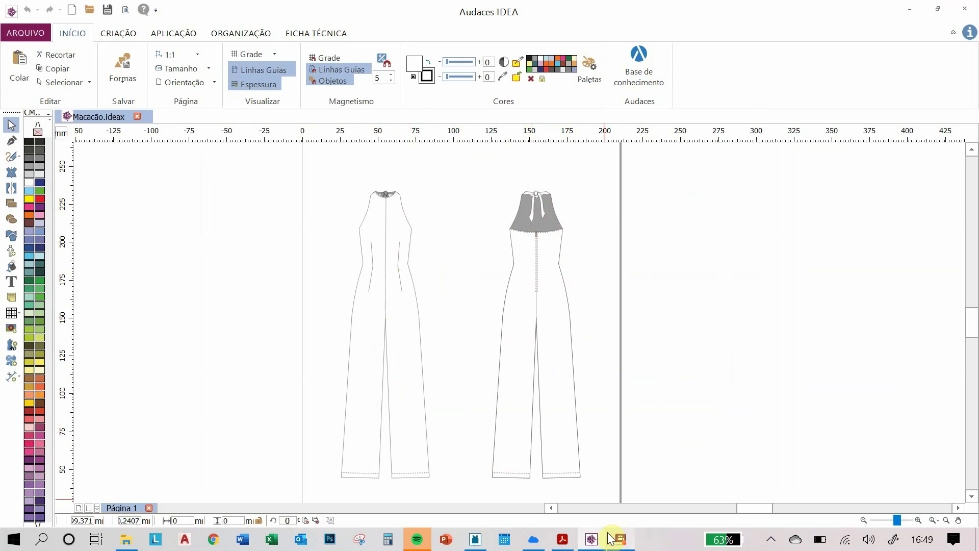
pyautogui.click(562, 539)
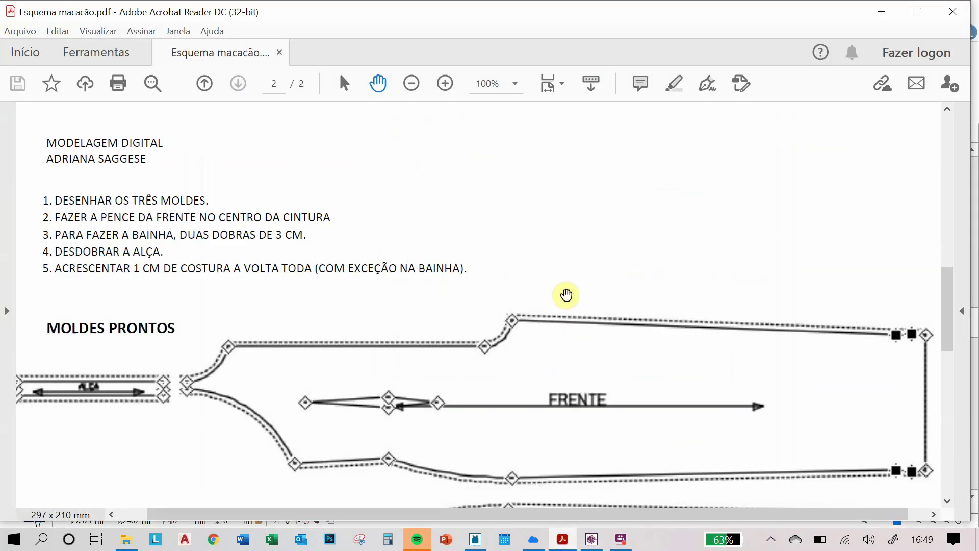
pyautogui.scroll(5, 521, 324)
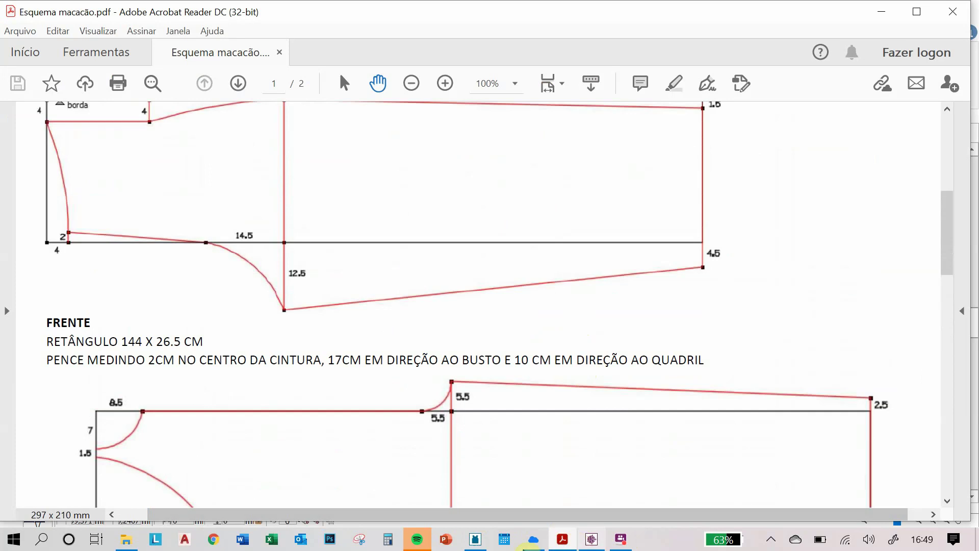
pyautogui.click(475, 539)
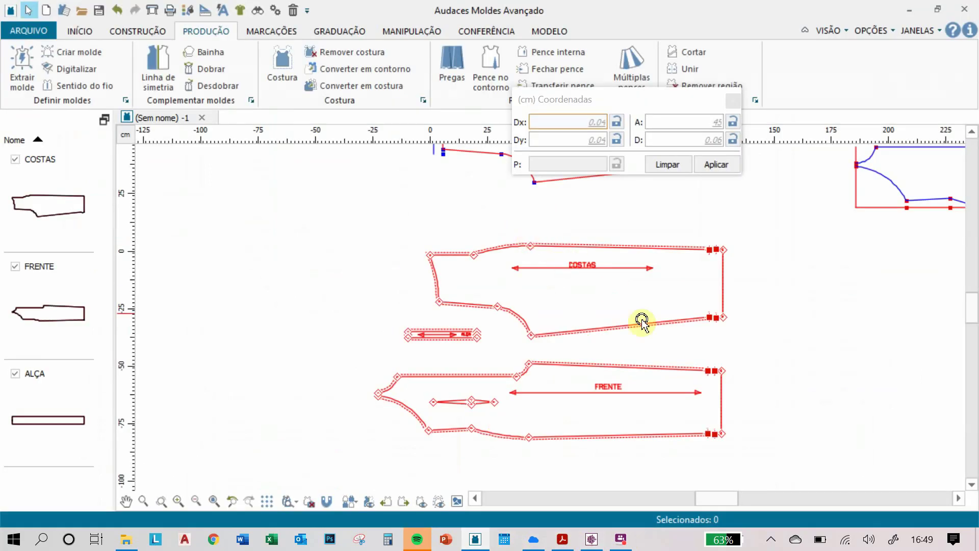
pyautogui.scroll(2, 603, 437)
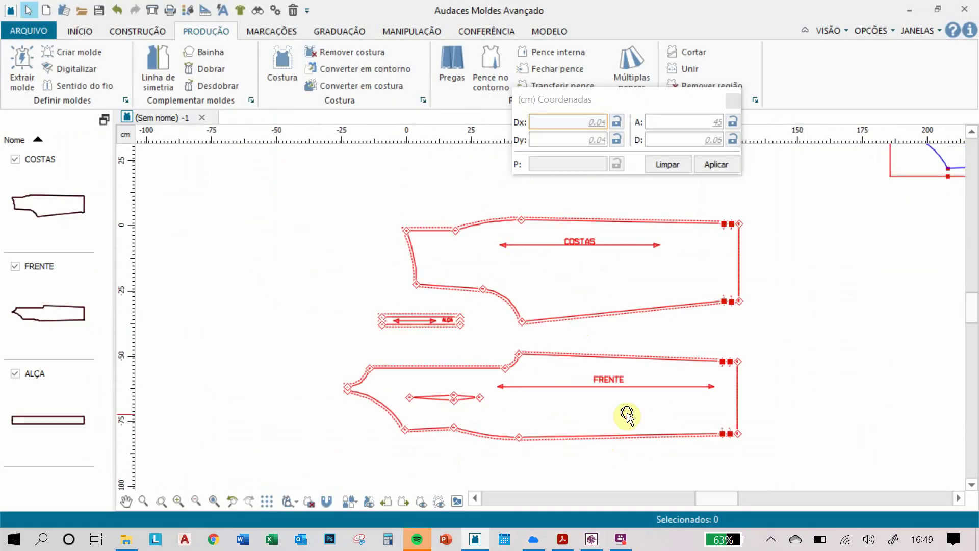